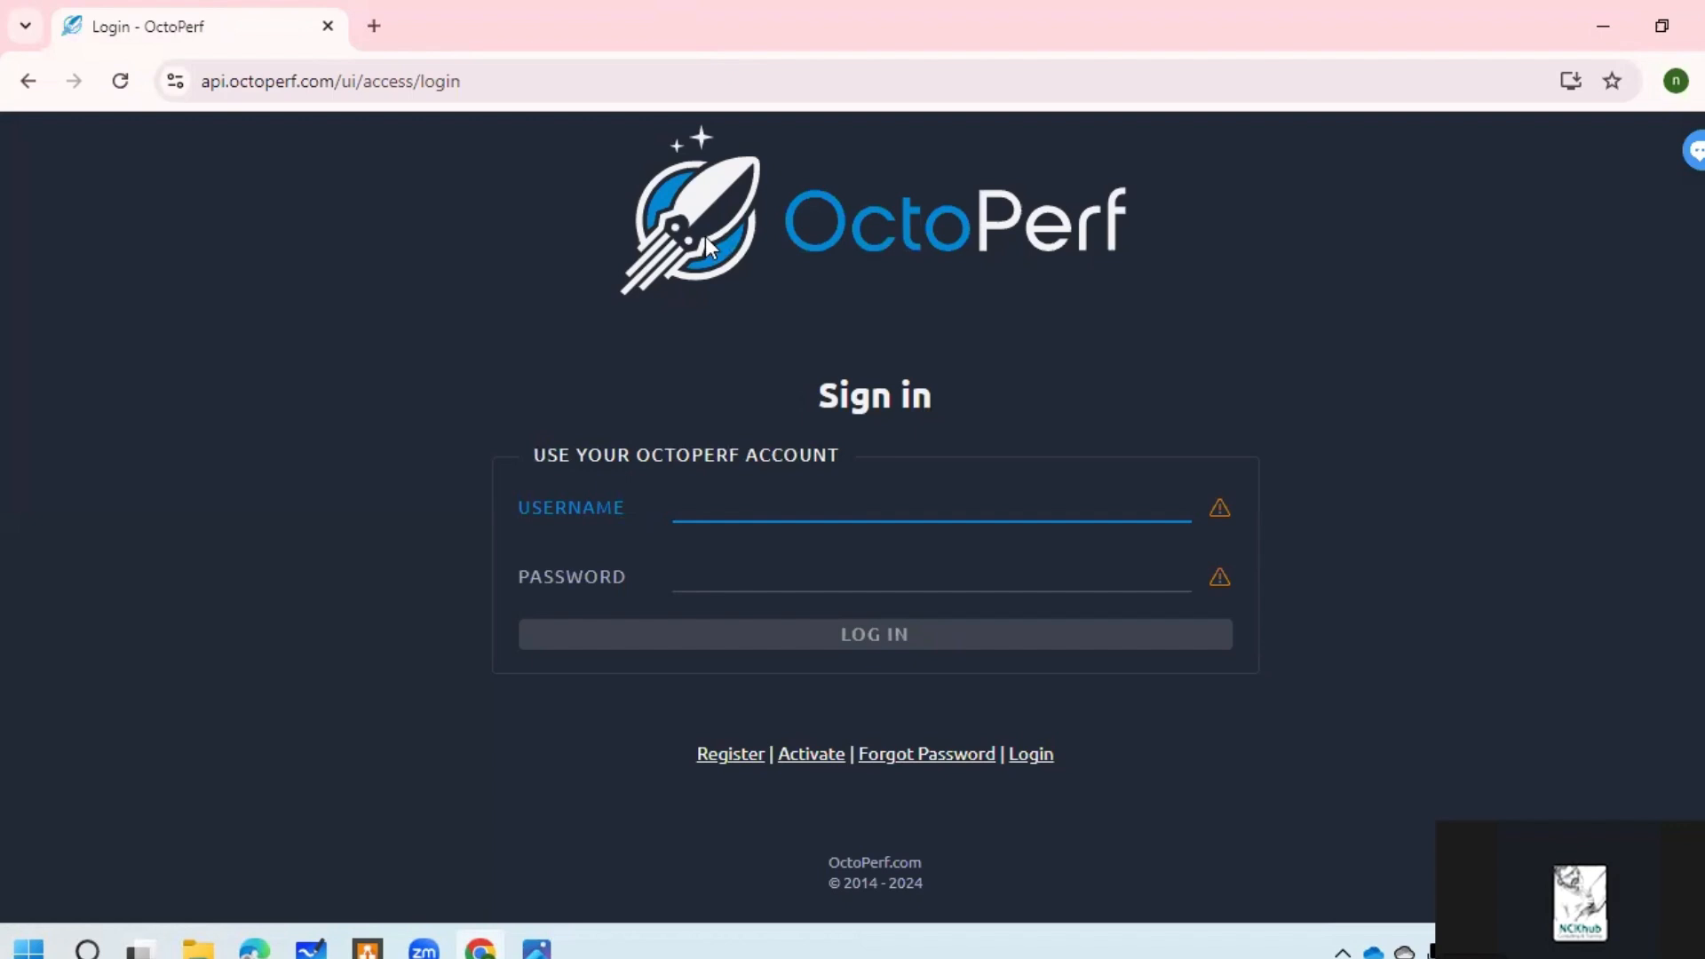
Step: Enter the account e-mail and password and submit the sign-in form
key(Tab)
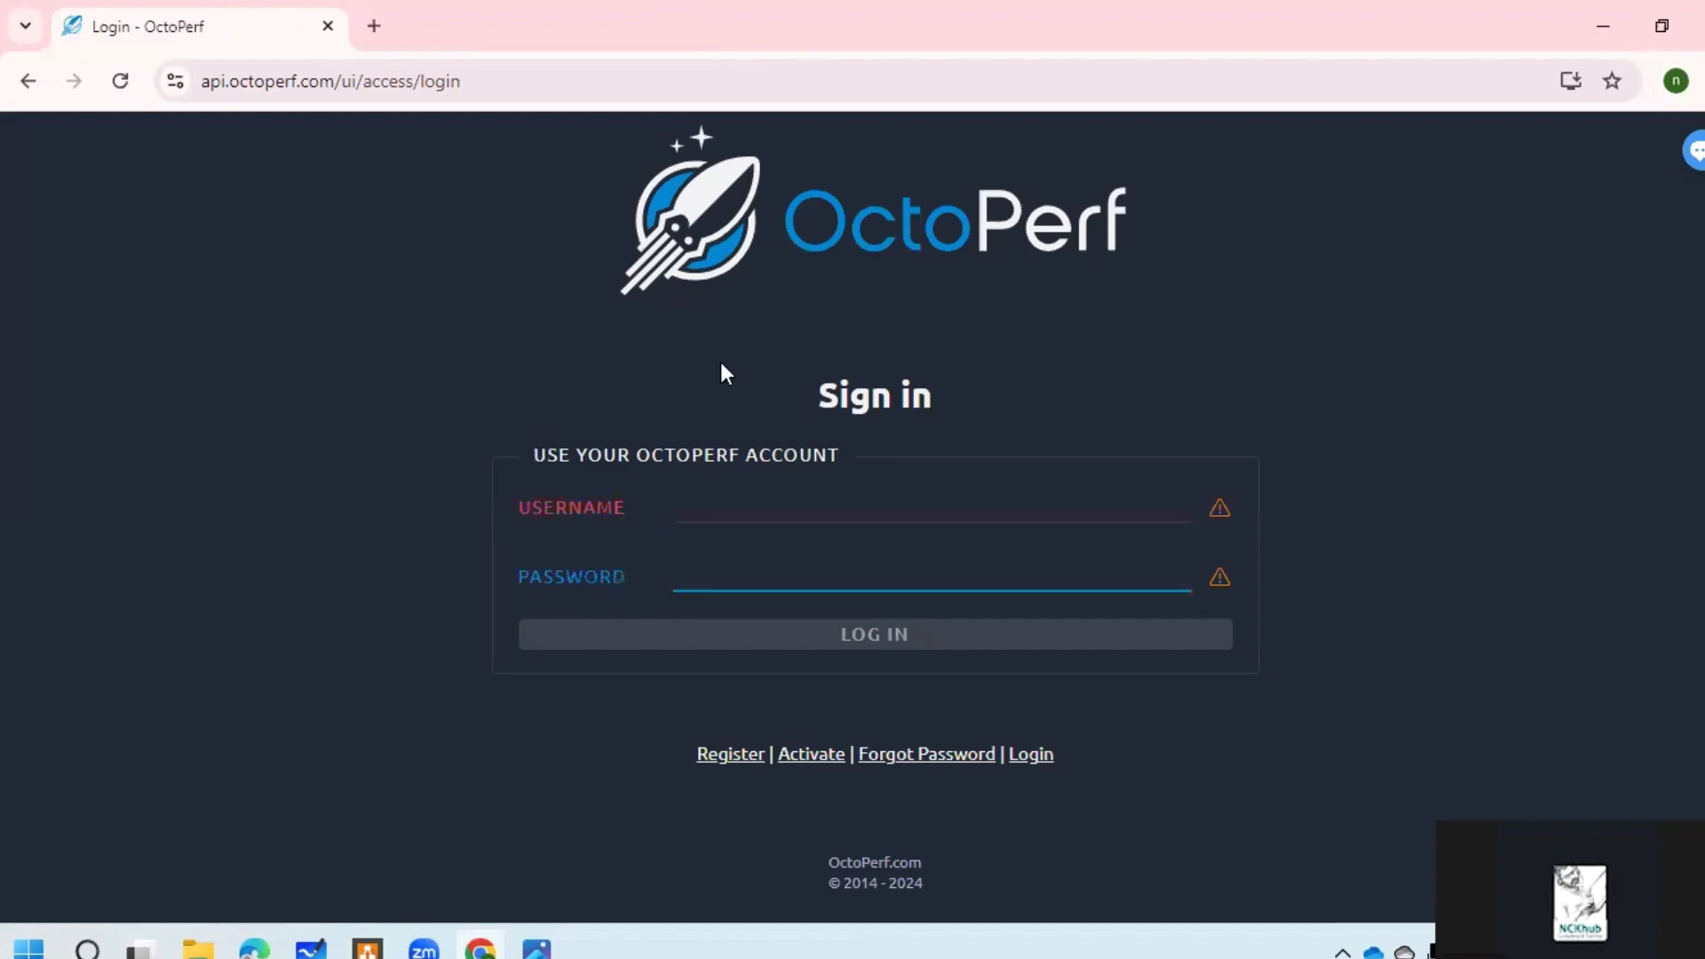
click(748, 504)
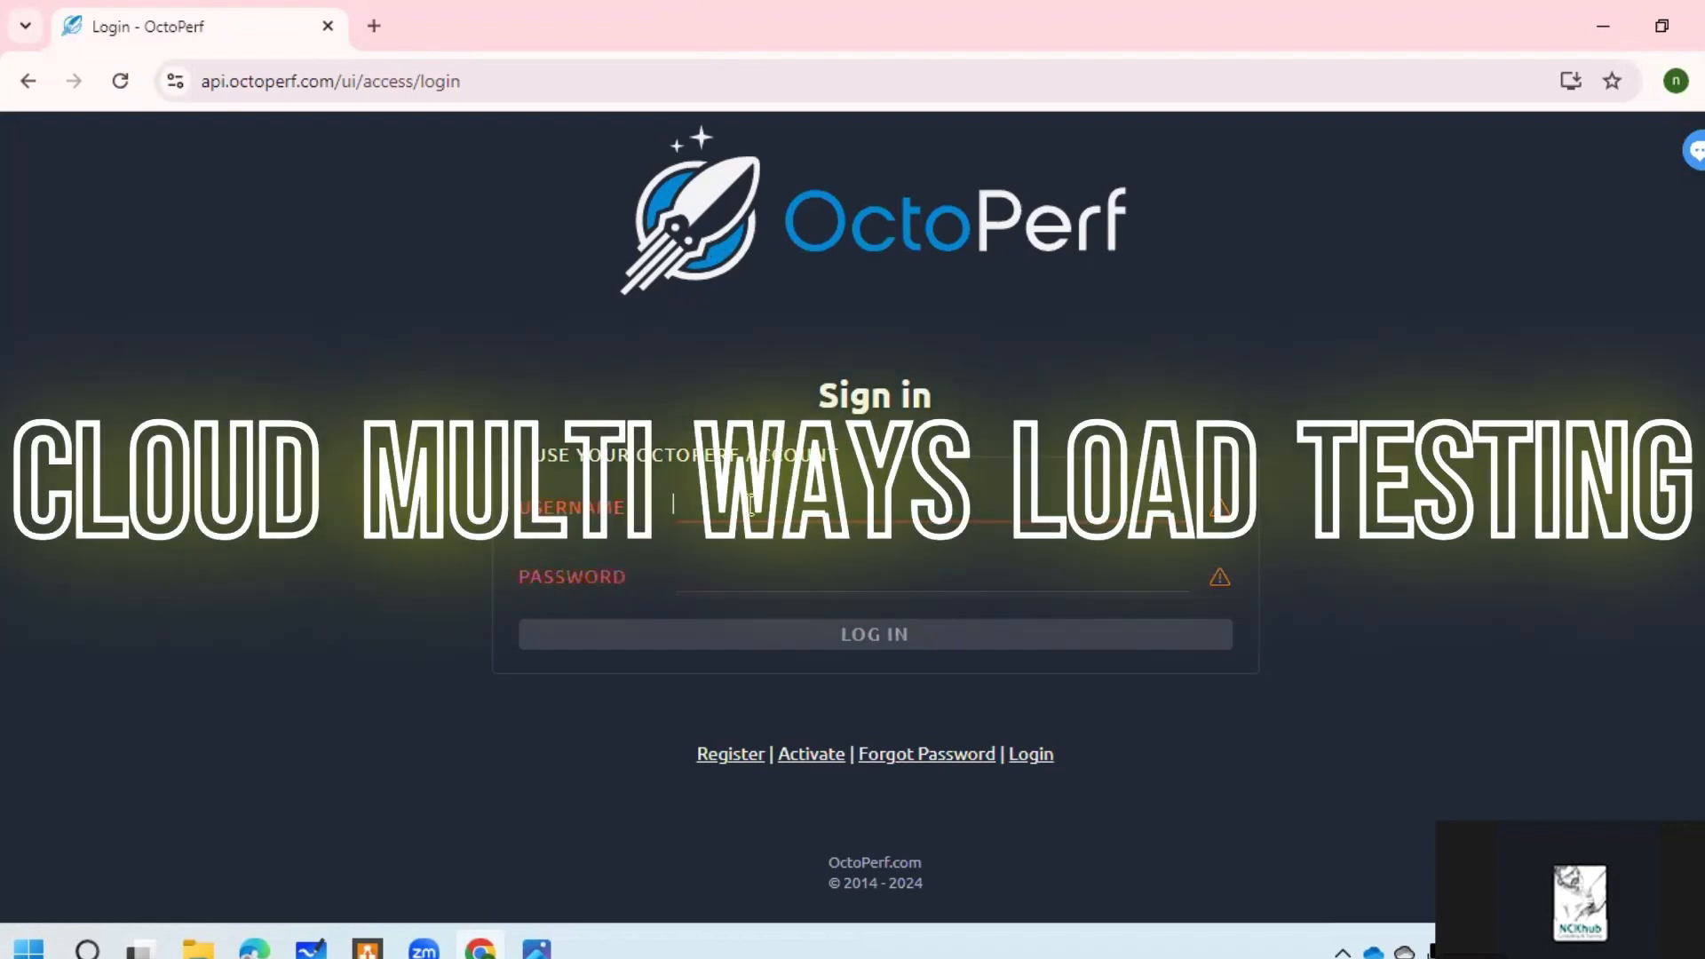
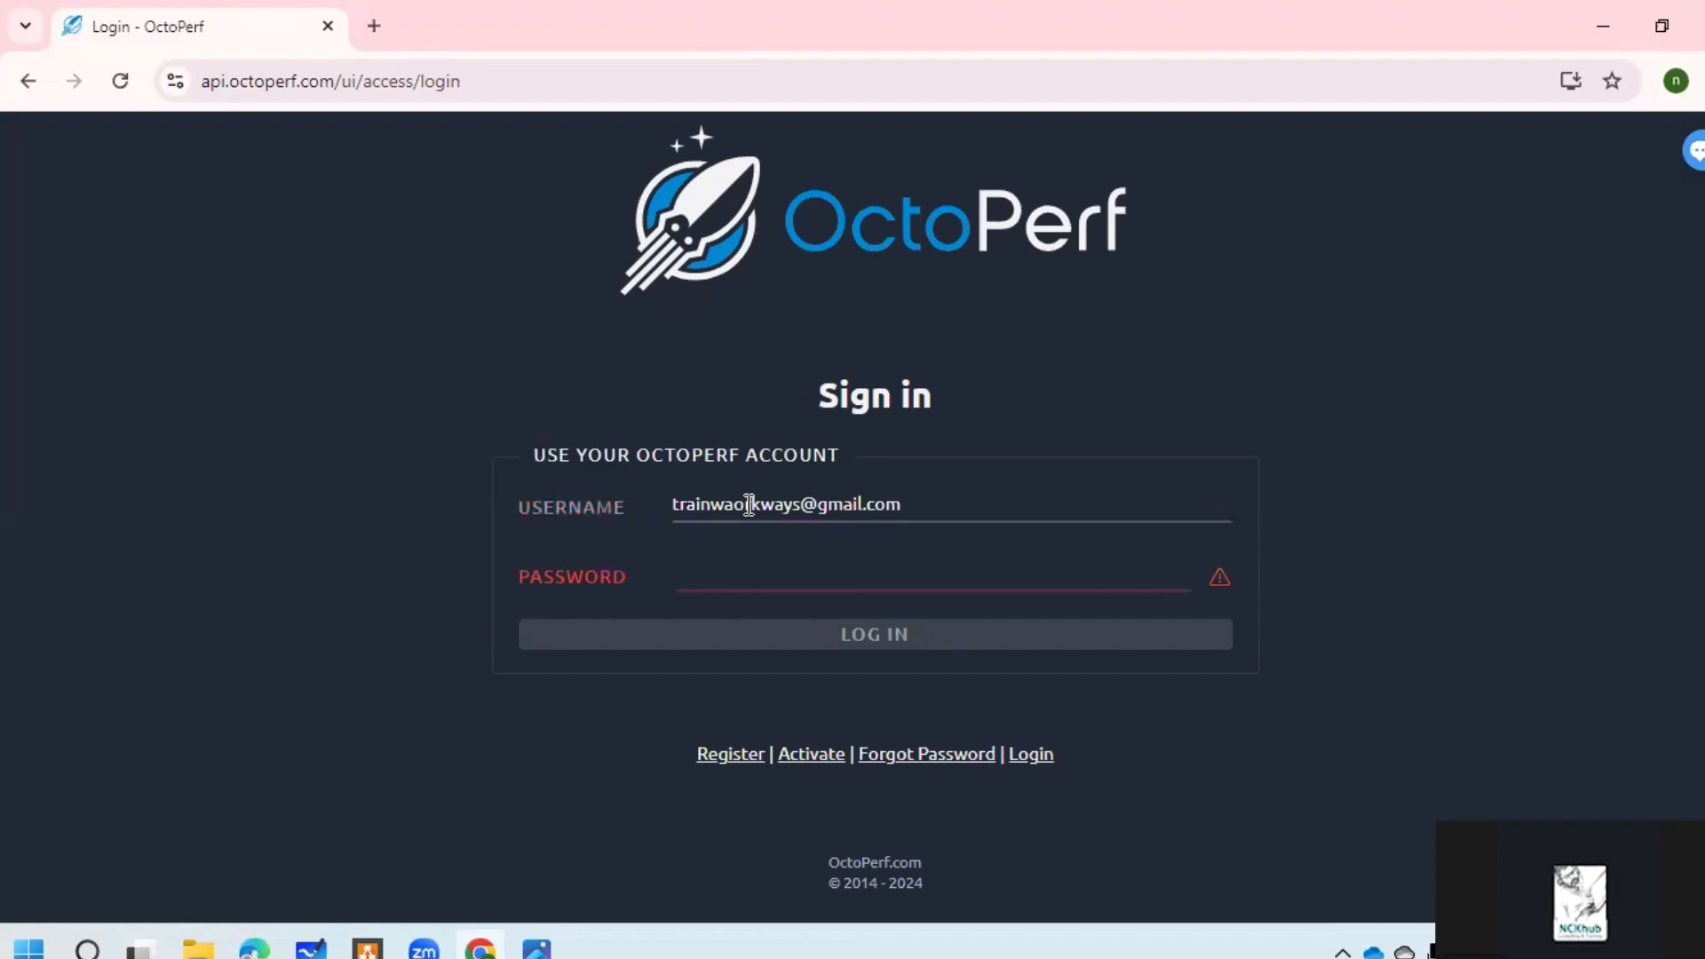
key(Tab)
text(•••••••)
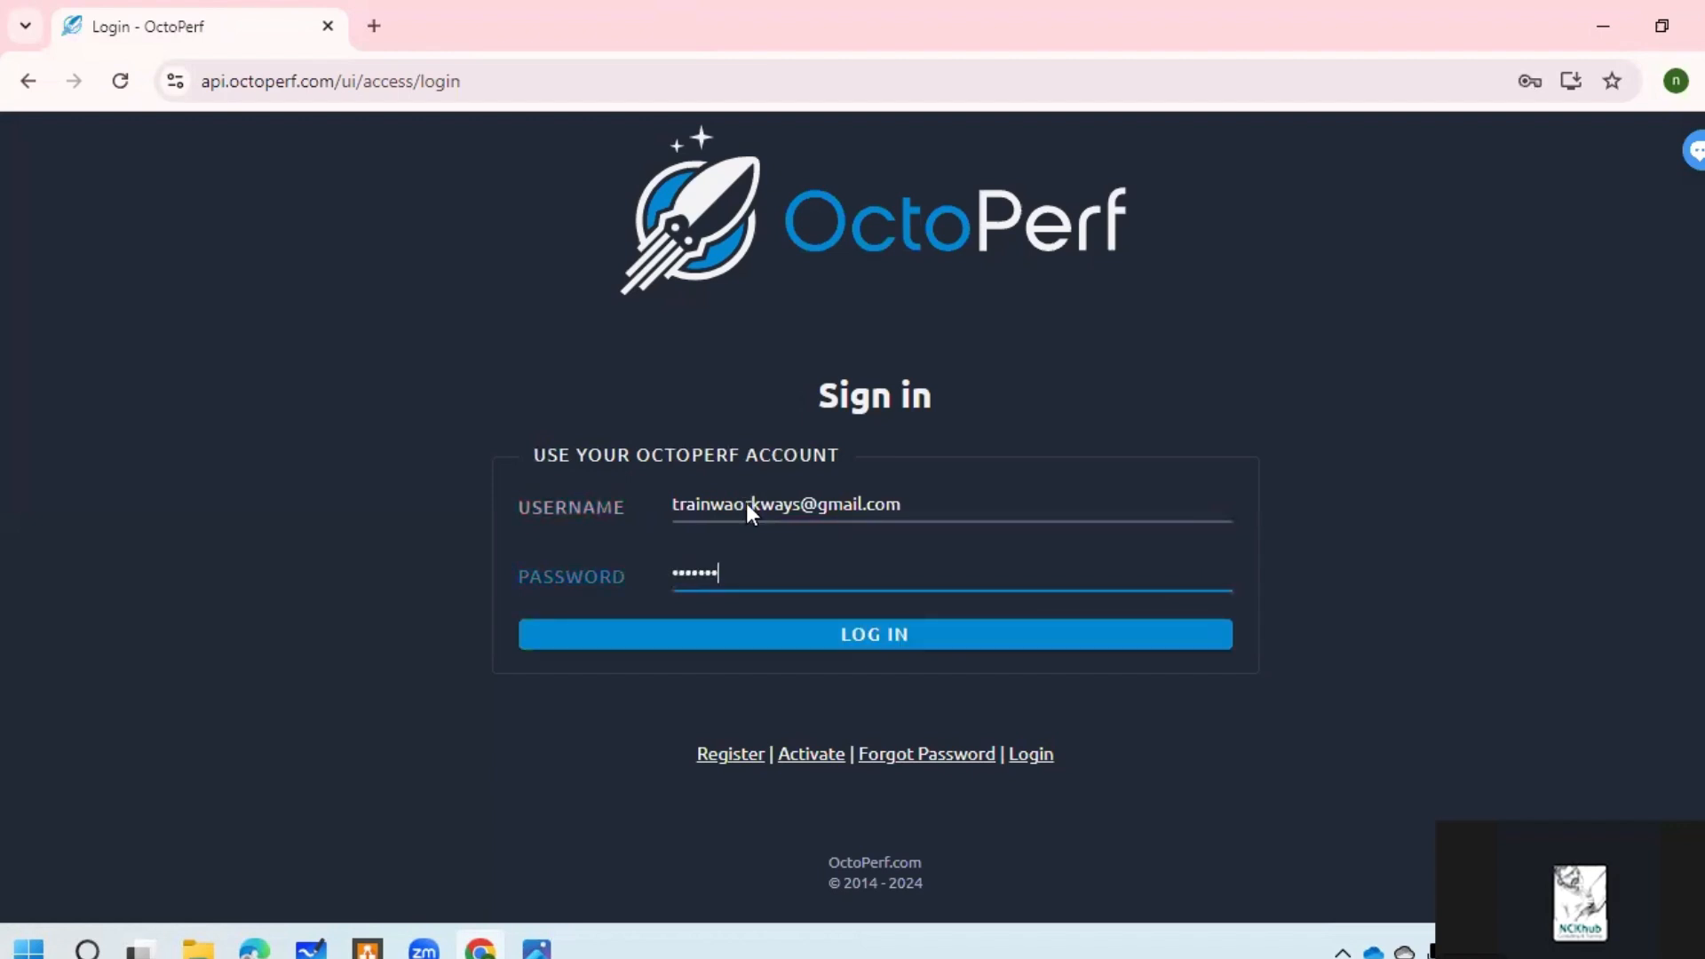
text(•)
key(Return)
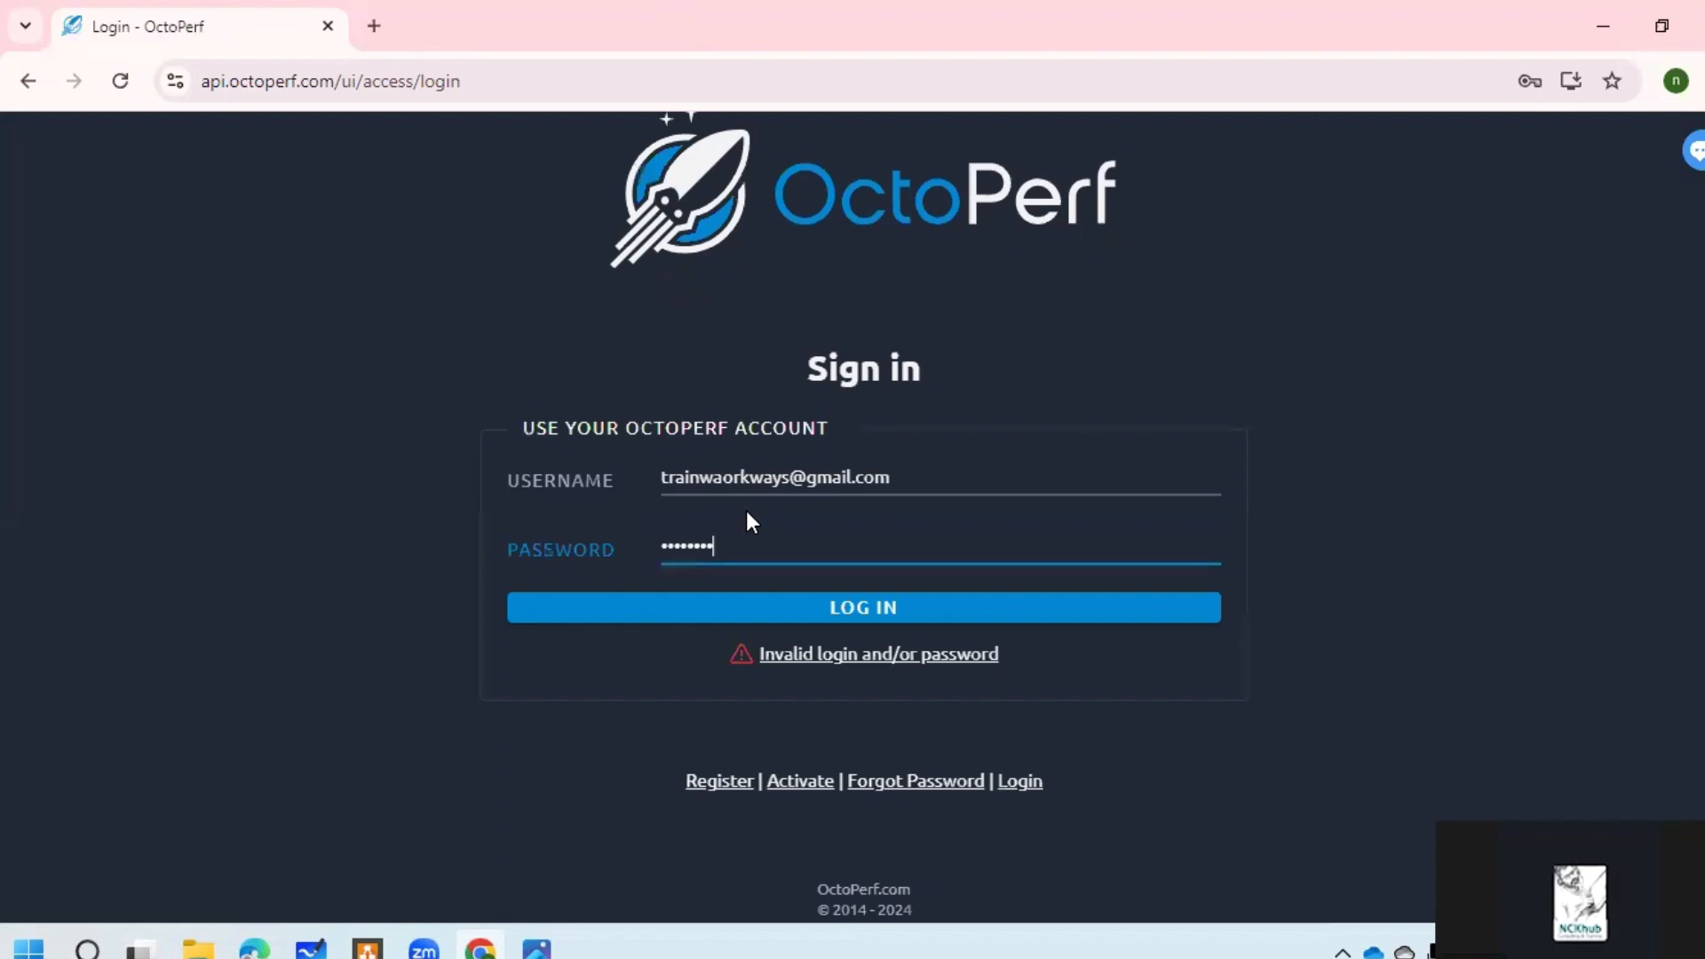
Step: Fix the username typo, re-enter the password and sign in again
key(ctrl+a)
text(•••••••••)
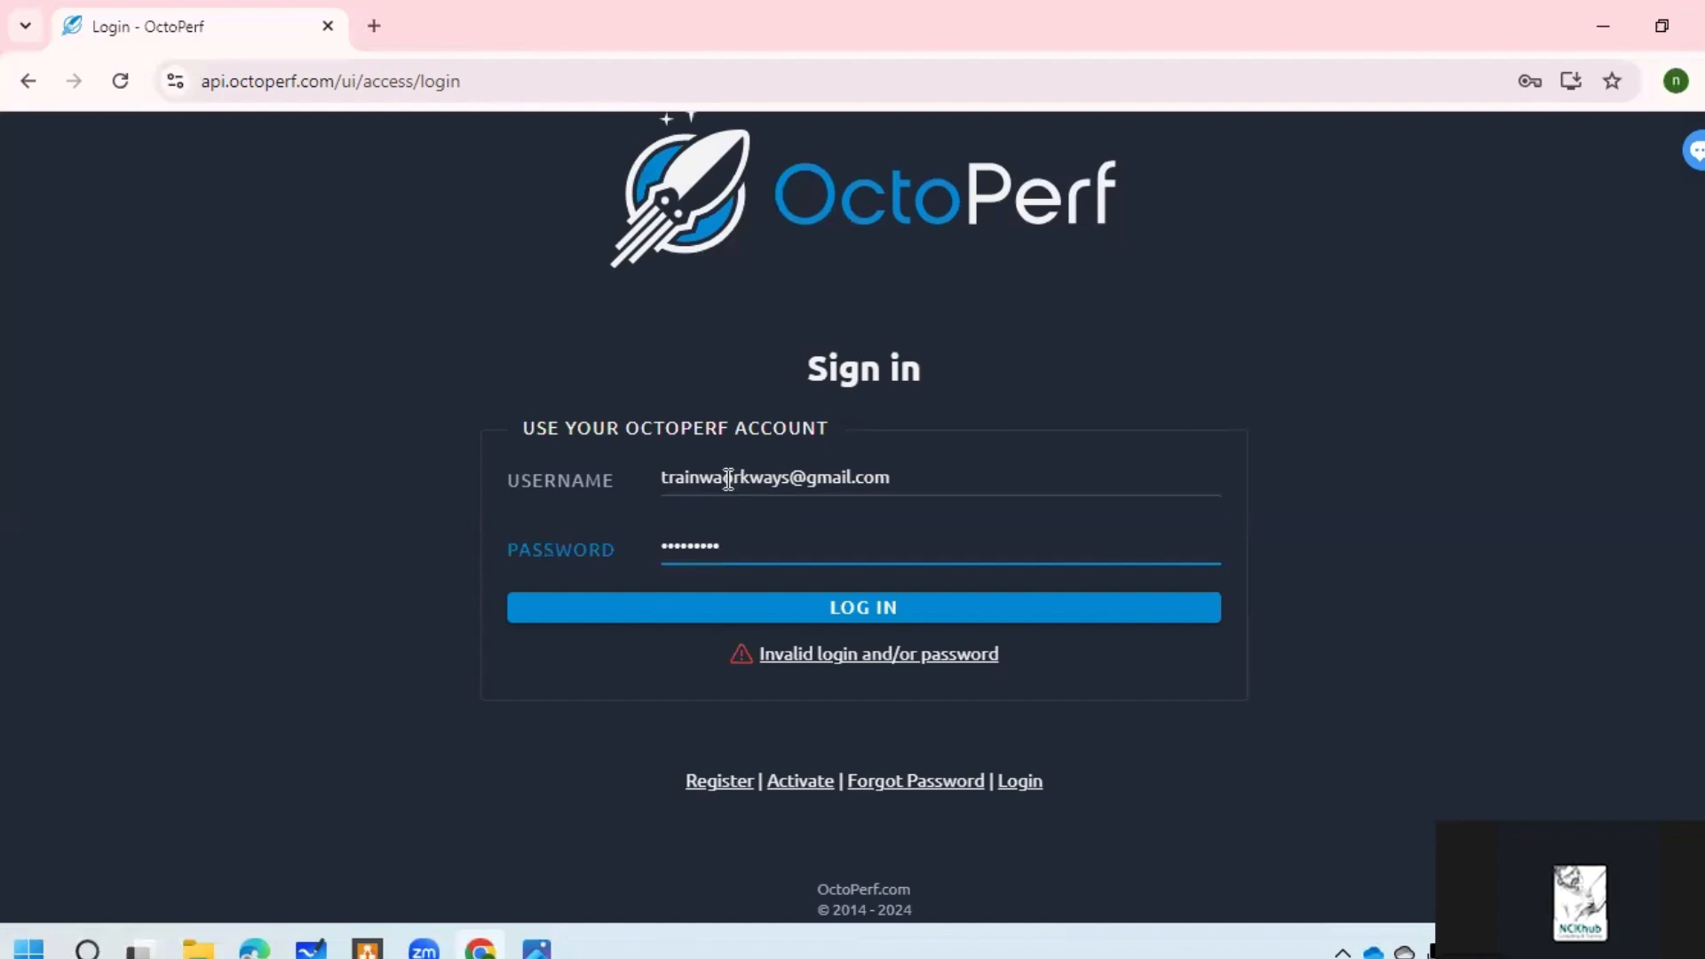
click(759, 477)
key(Left)
key(Left)
key(Left)
key(BackSpace)
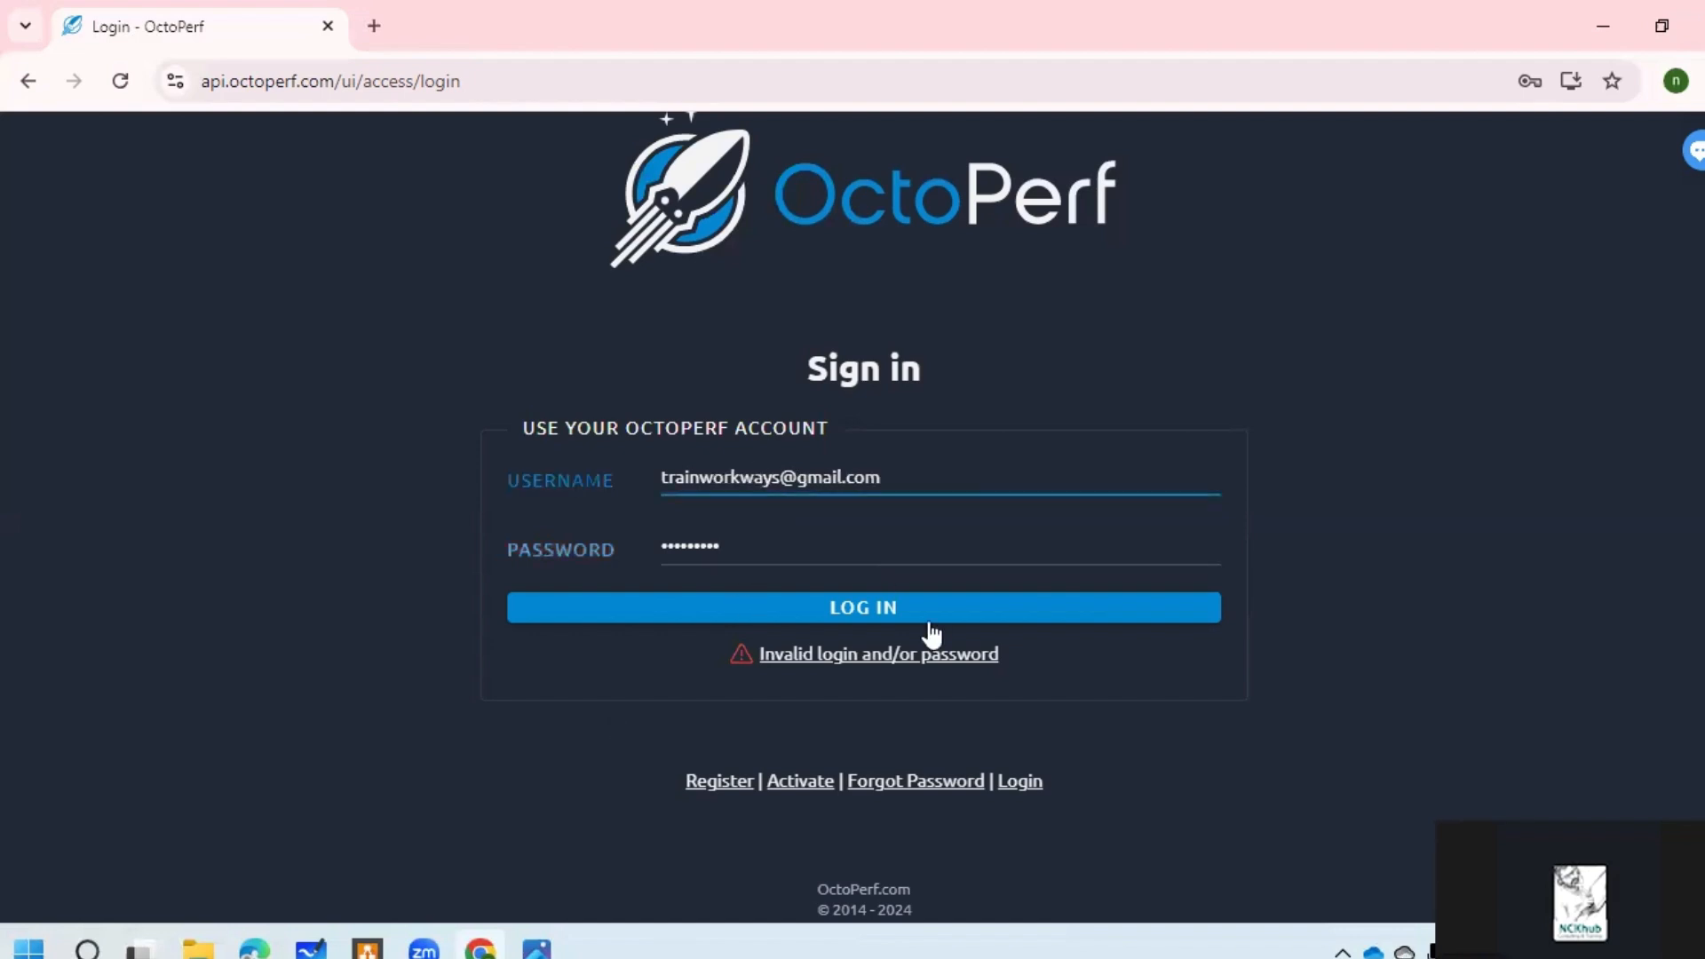
click(909, 616)
click(849, 551)
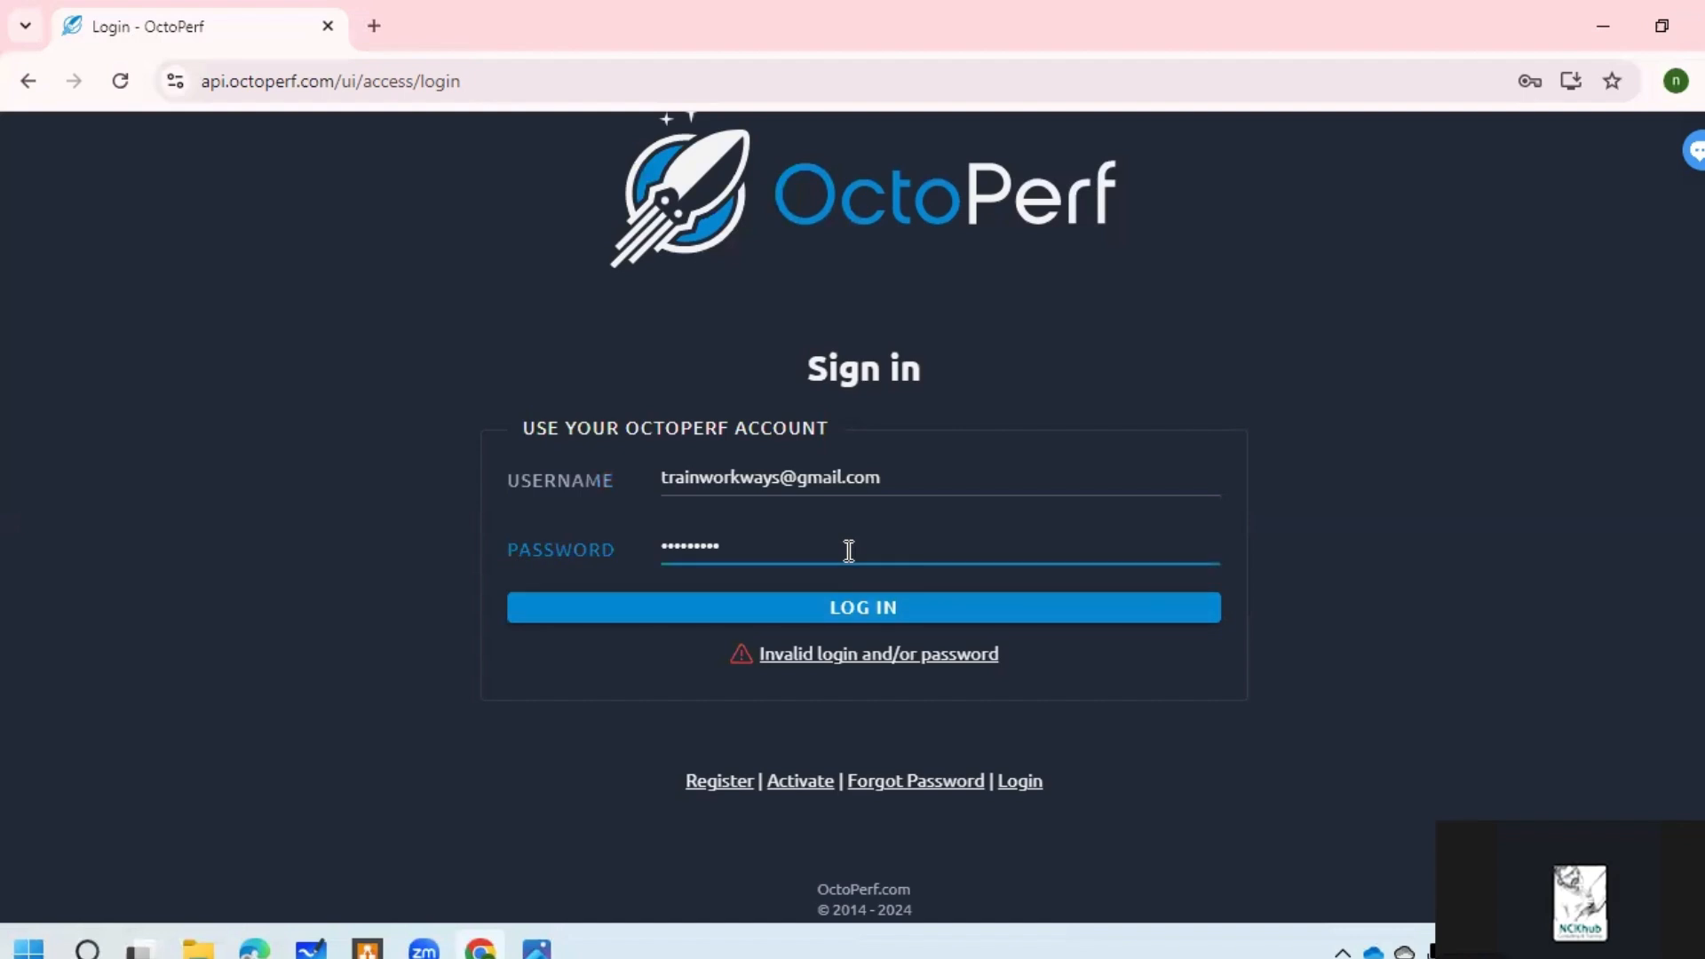
key(ctrl+a)
text(t)
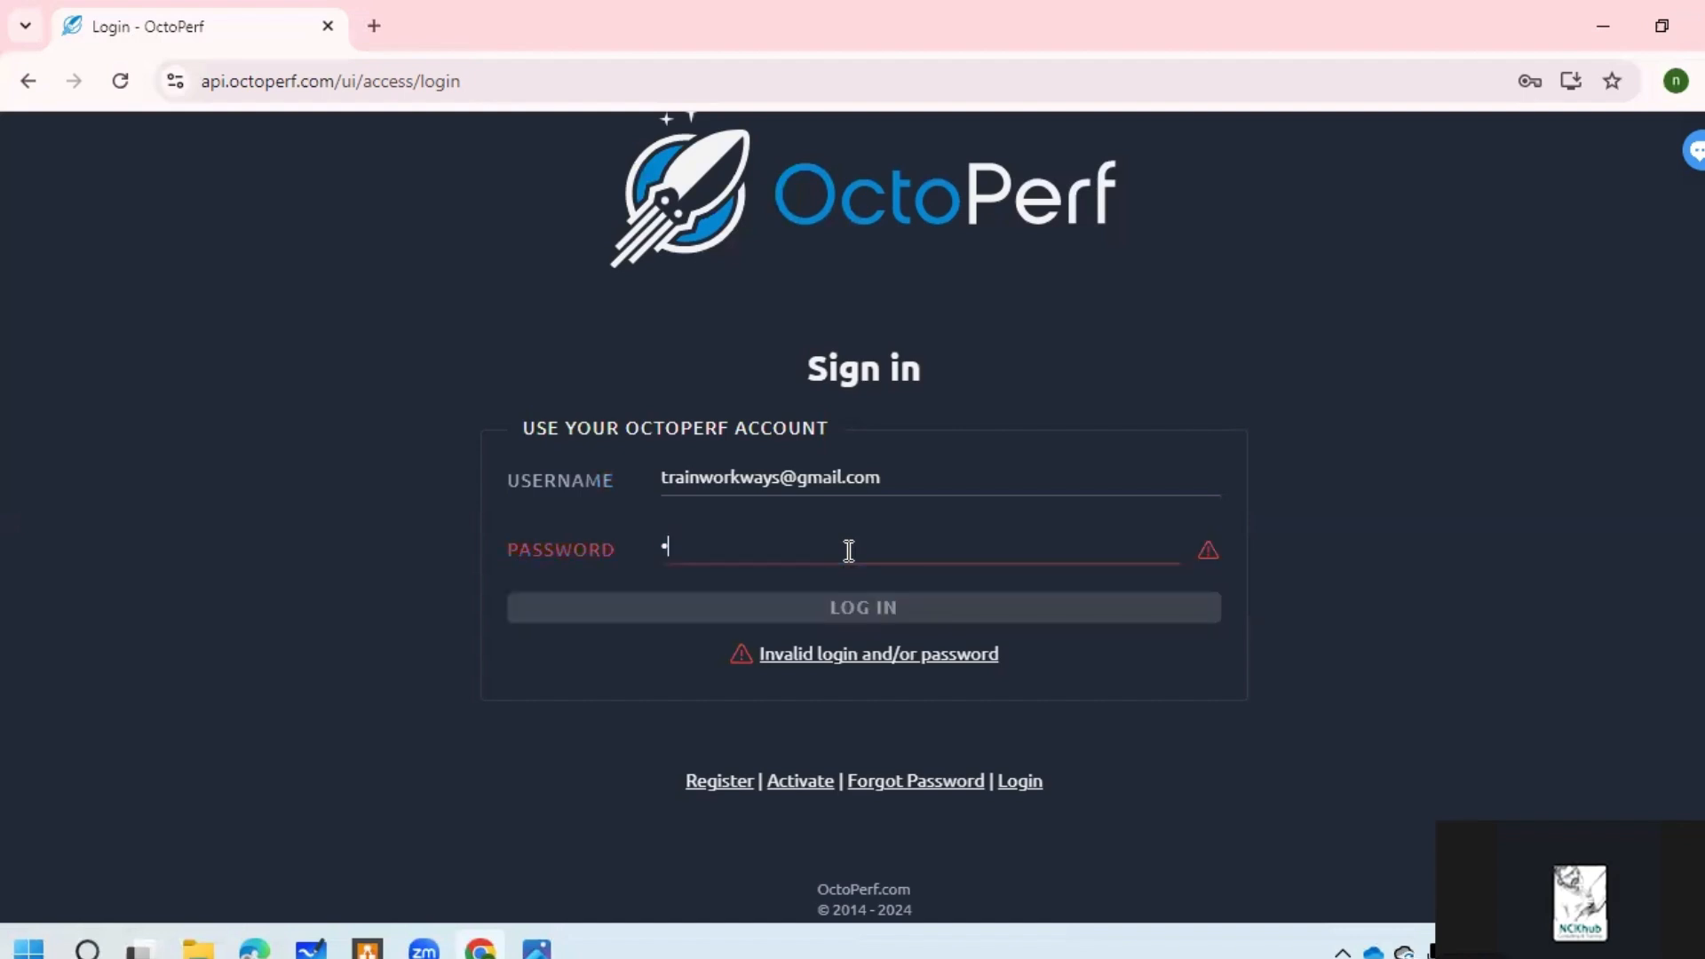
text(*******)
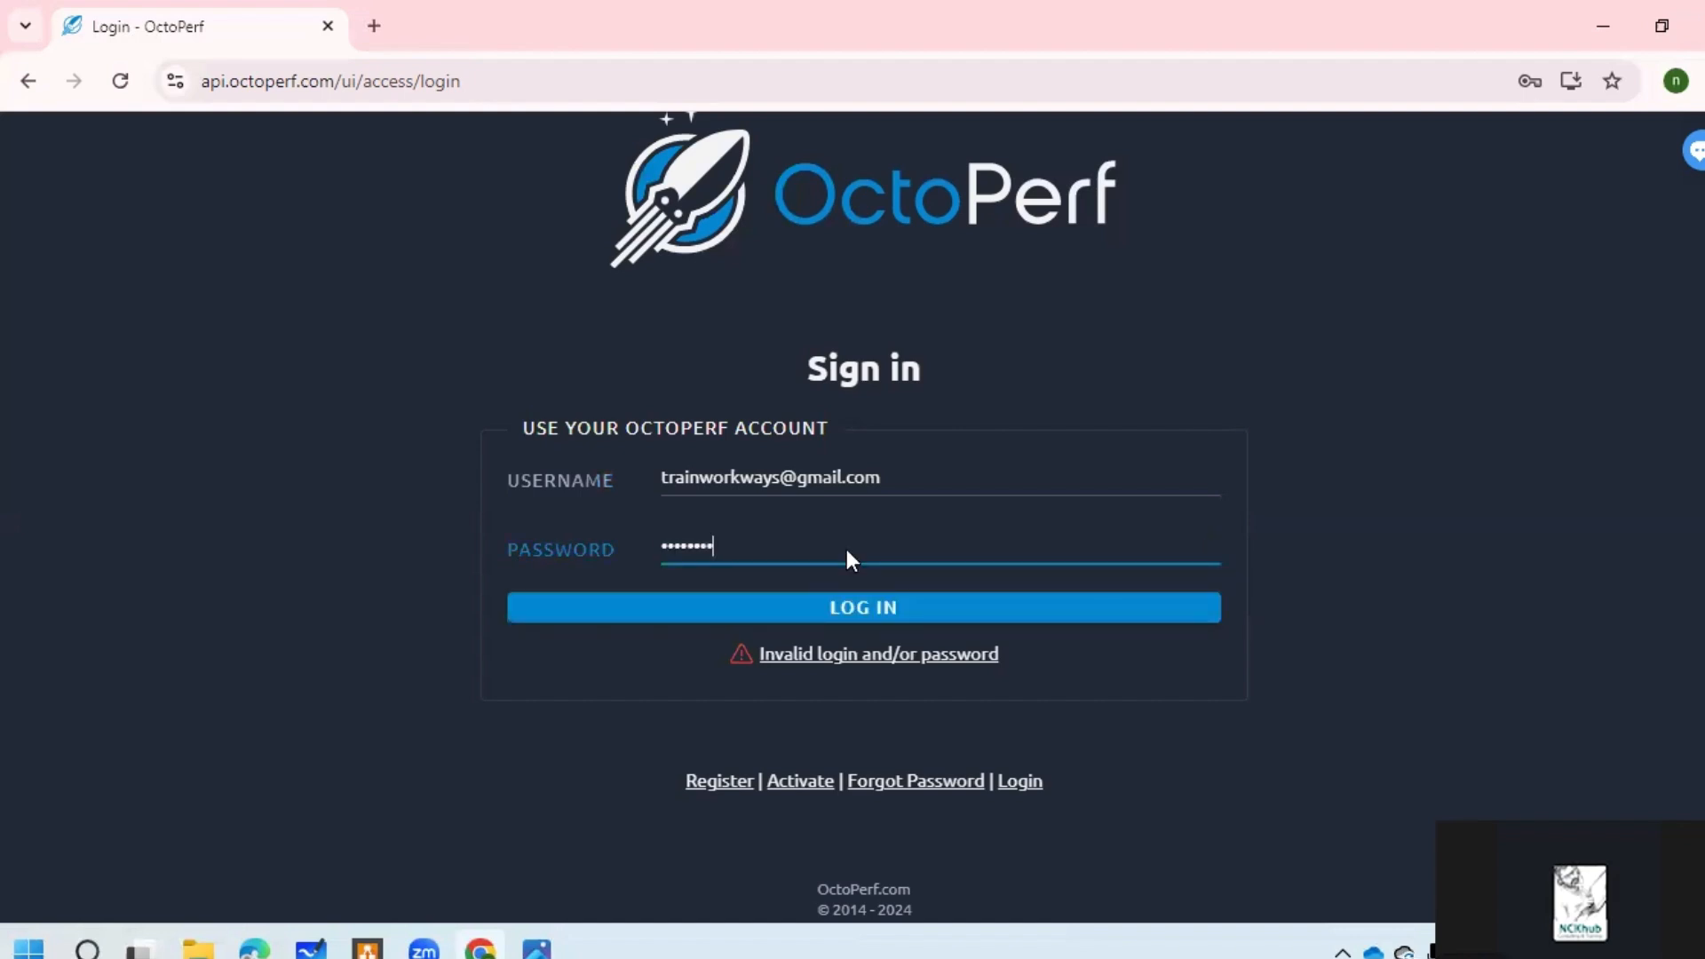
key(Return)
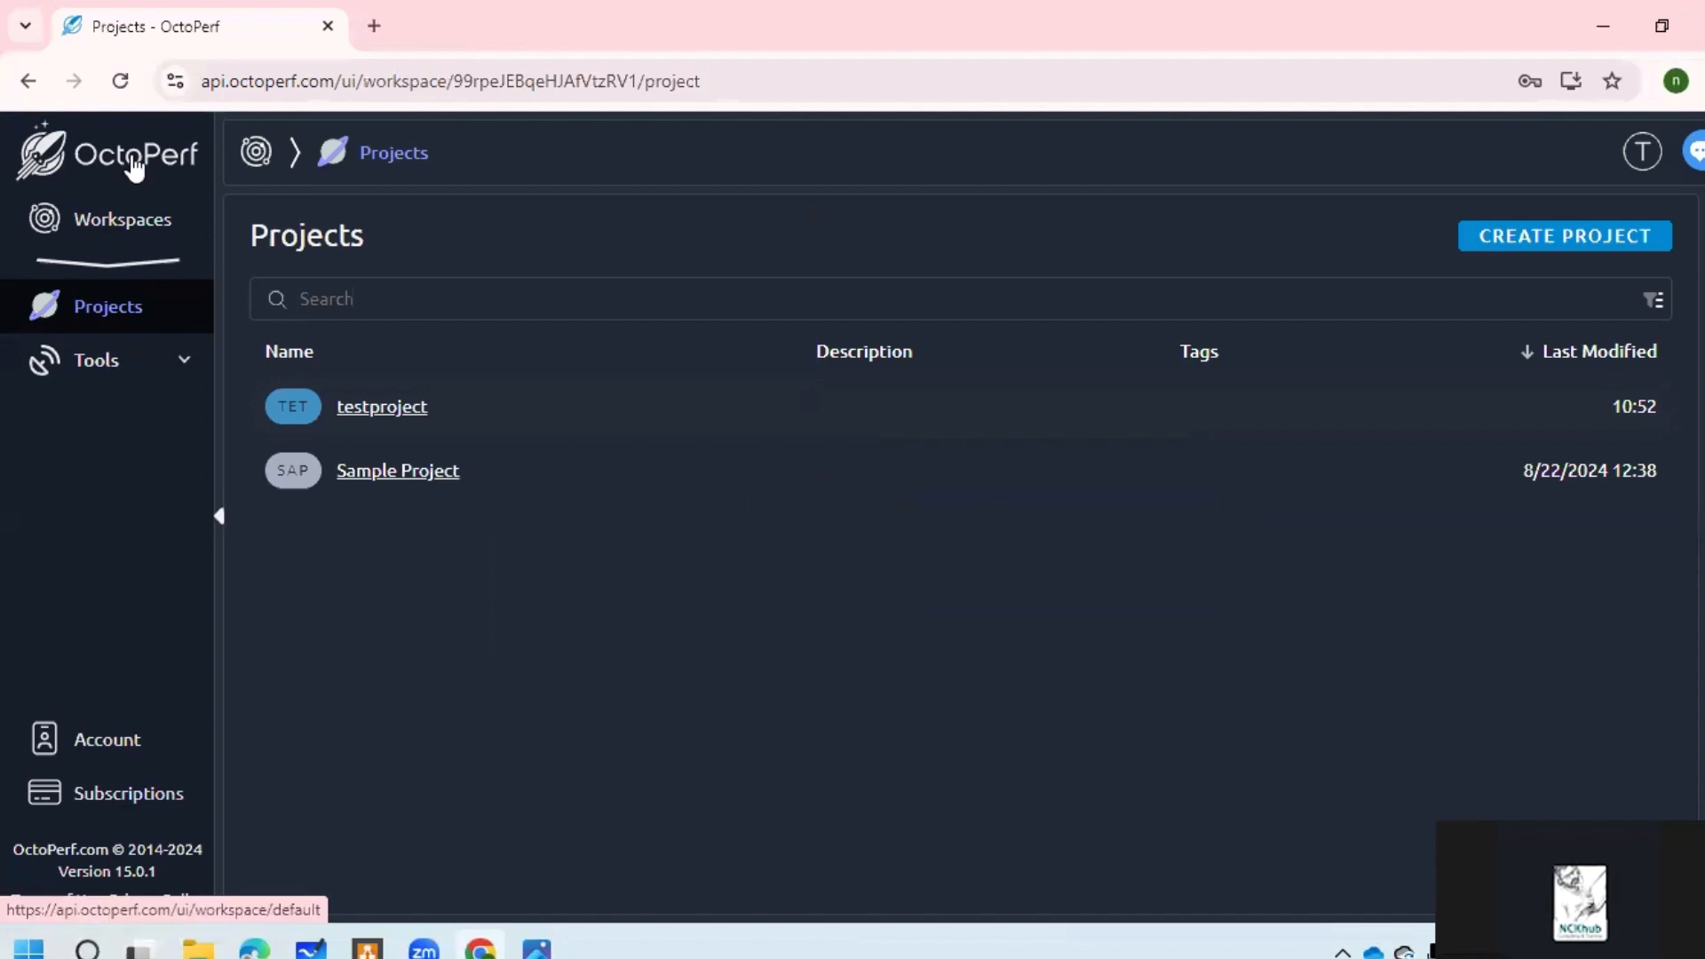
Step: Expand the Tools group in the left sidebar
click(177, 369)
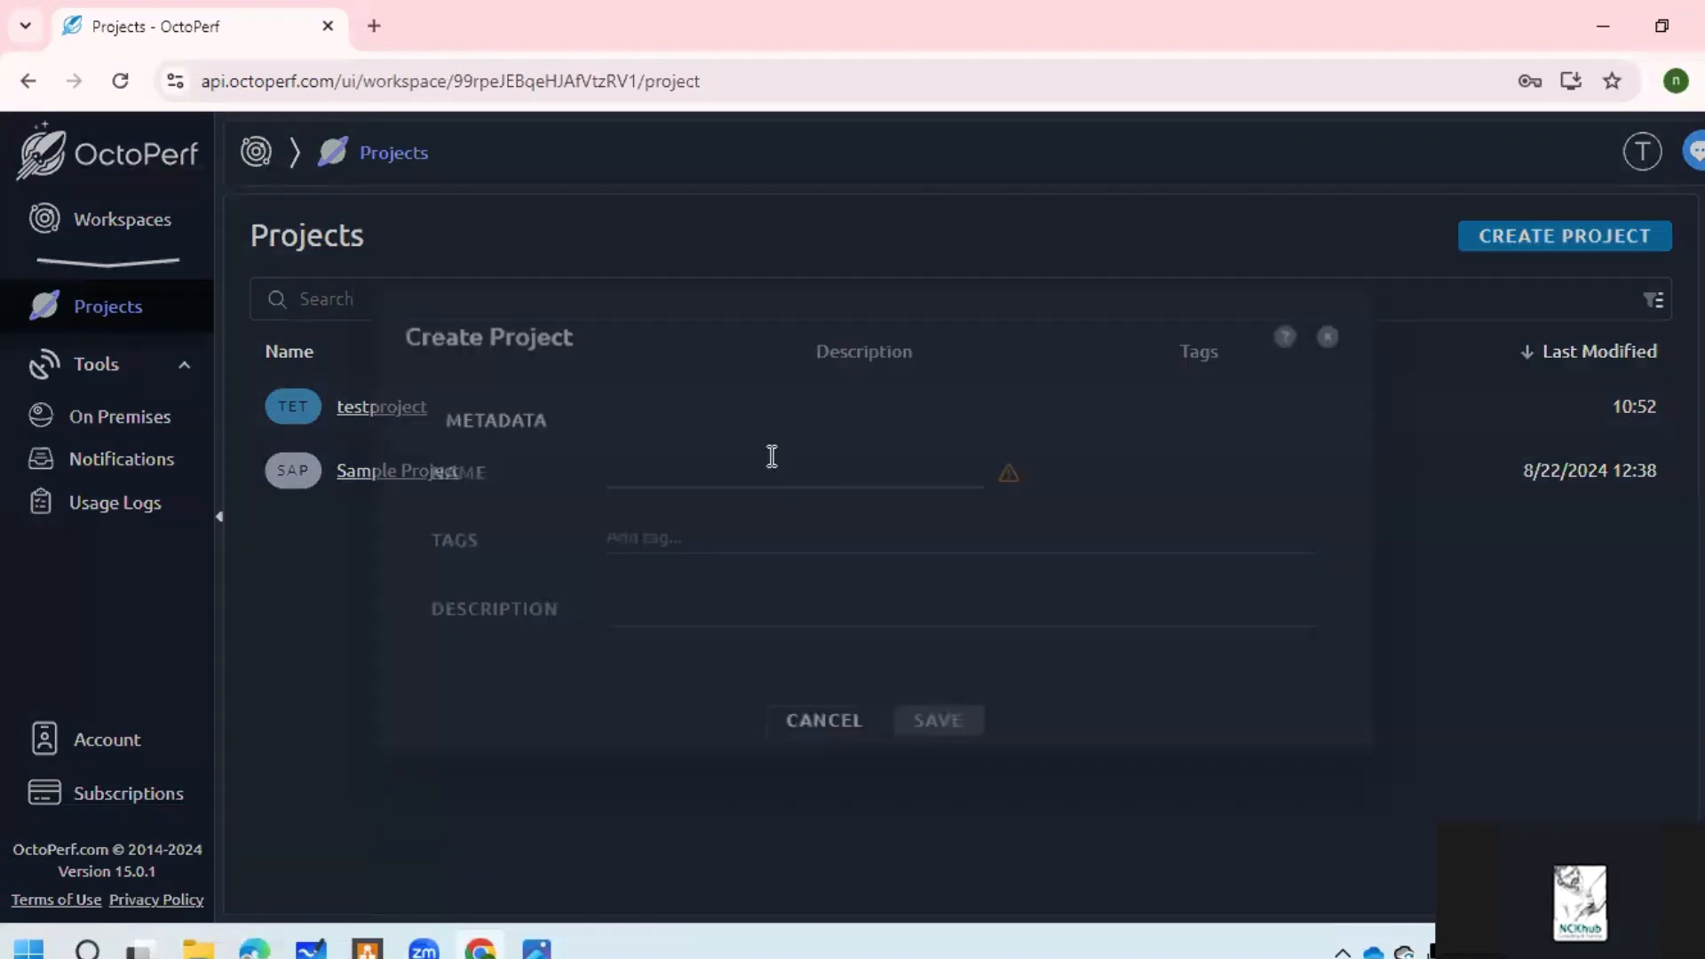
Step: Start a new project named 'Devproject' tagged 'Application_Insurance'
click(772, 456)
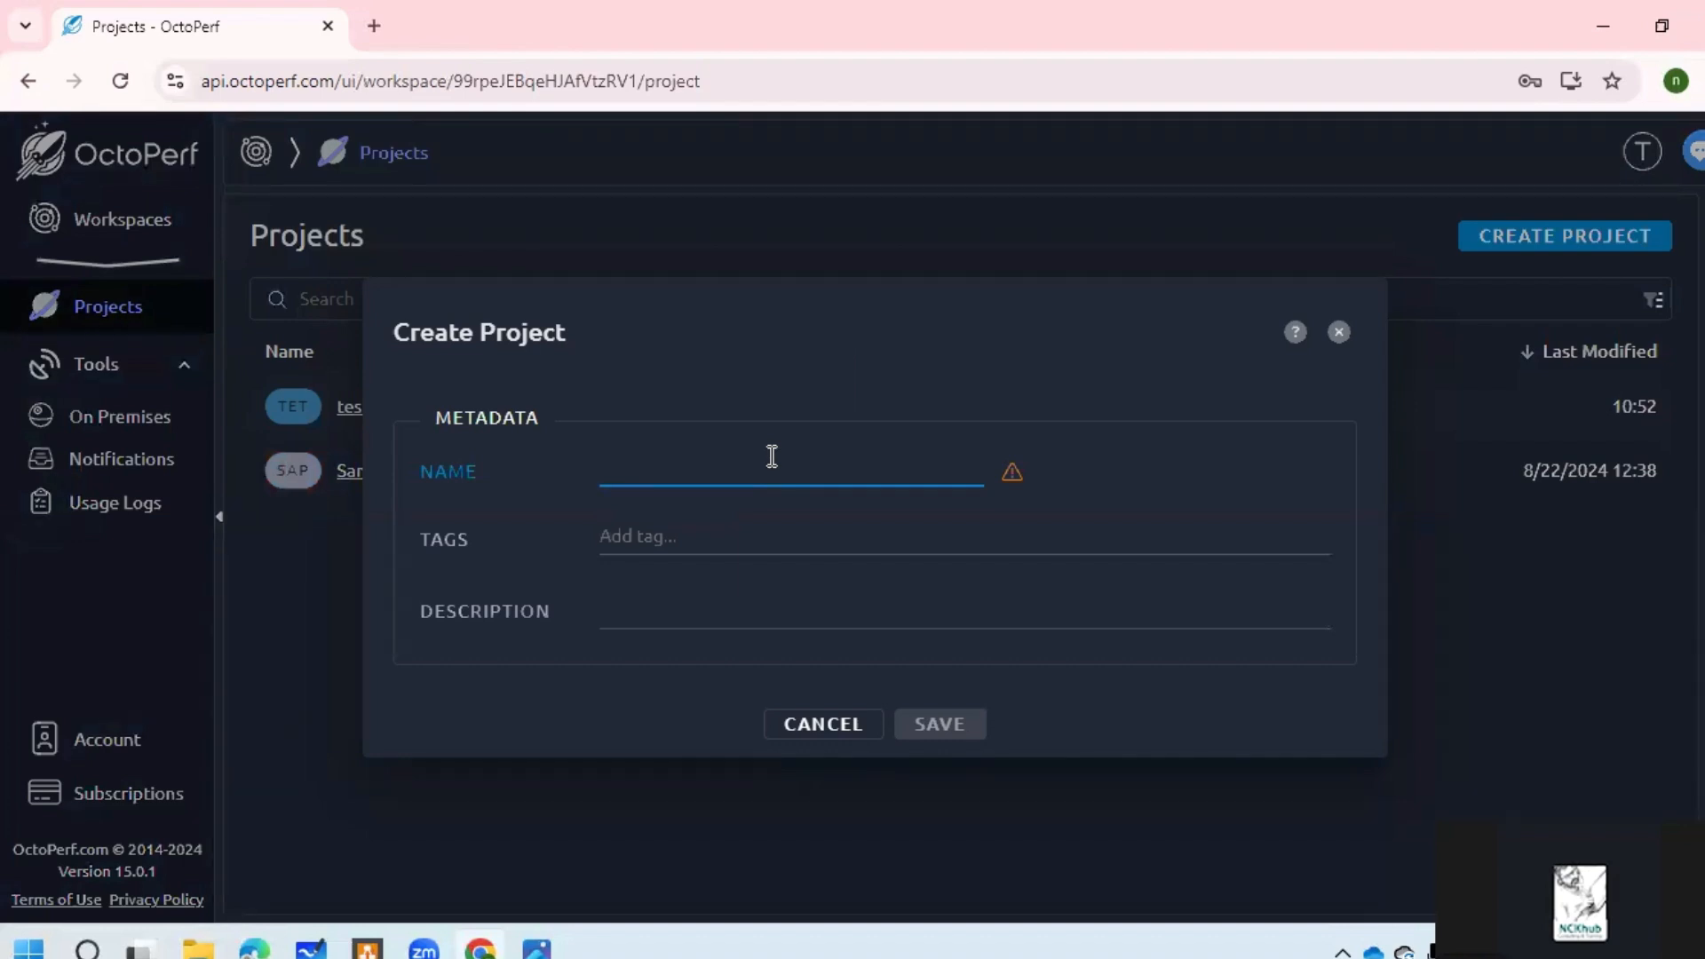
text(Devp)
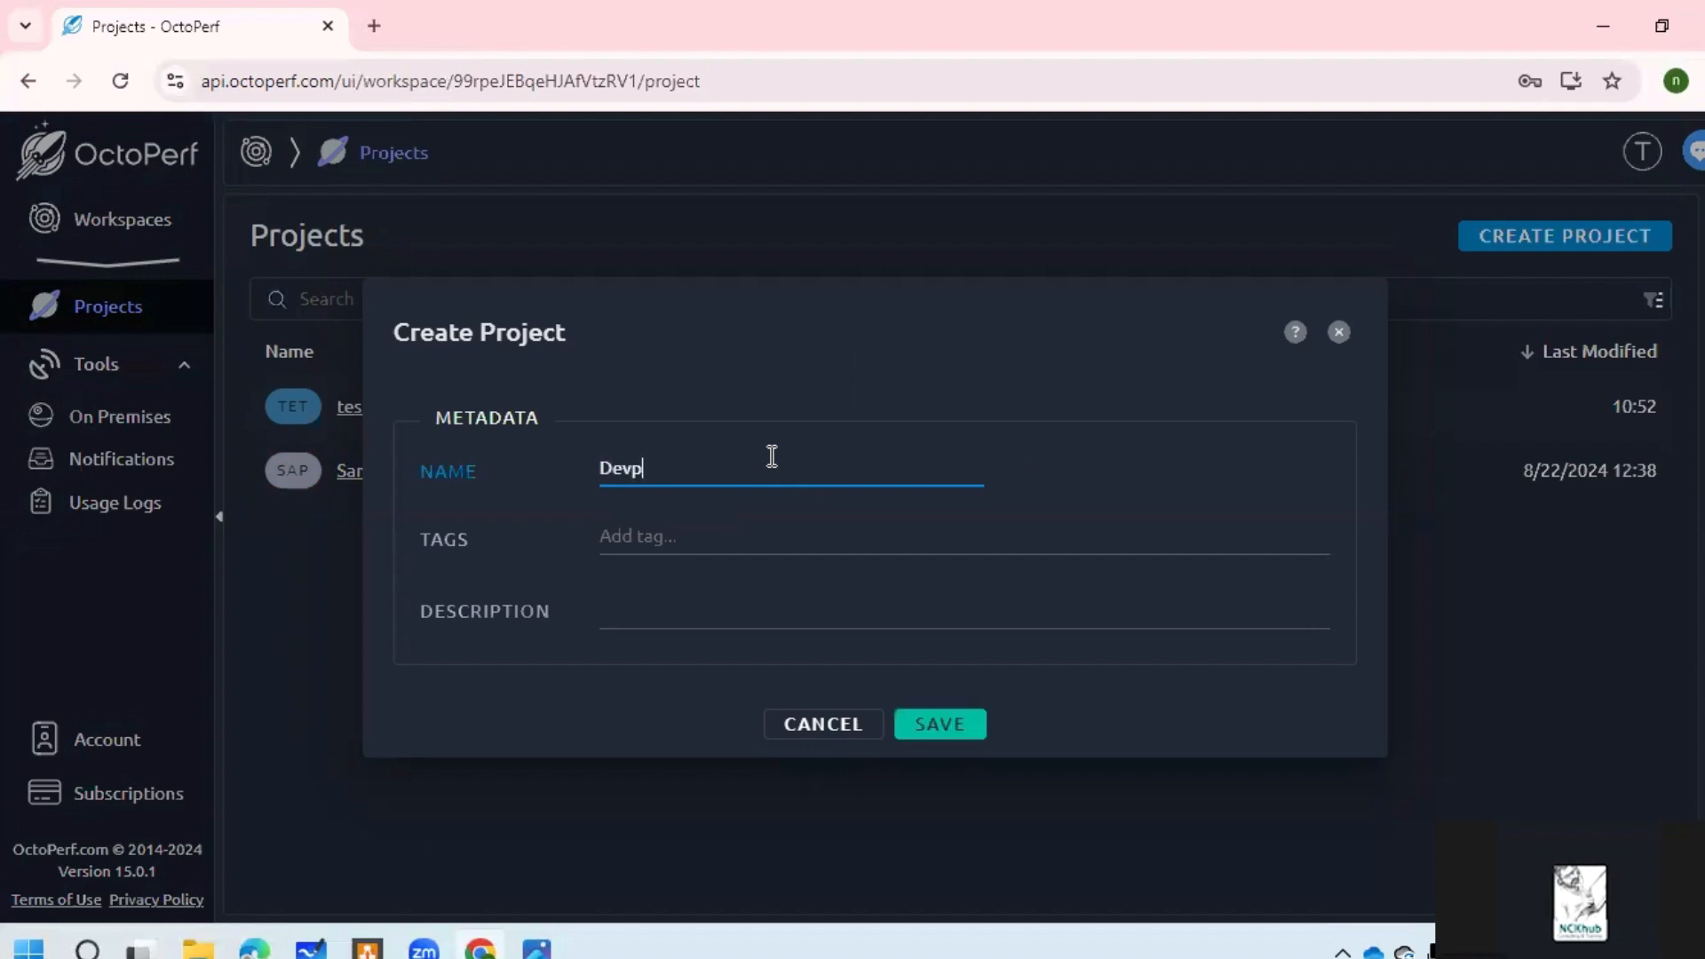
text(orject)
key(BackSpace)
key(BackSpace)
key(BackSpace)
key(BackSpace)
key(BackSpace)
key(BackSpace)
text(roject)
click(765, 535)
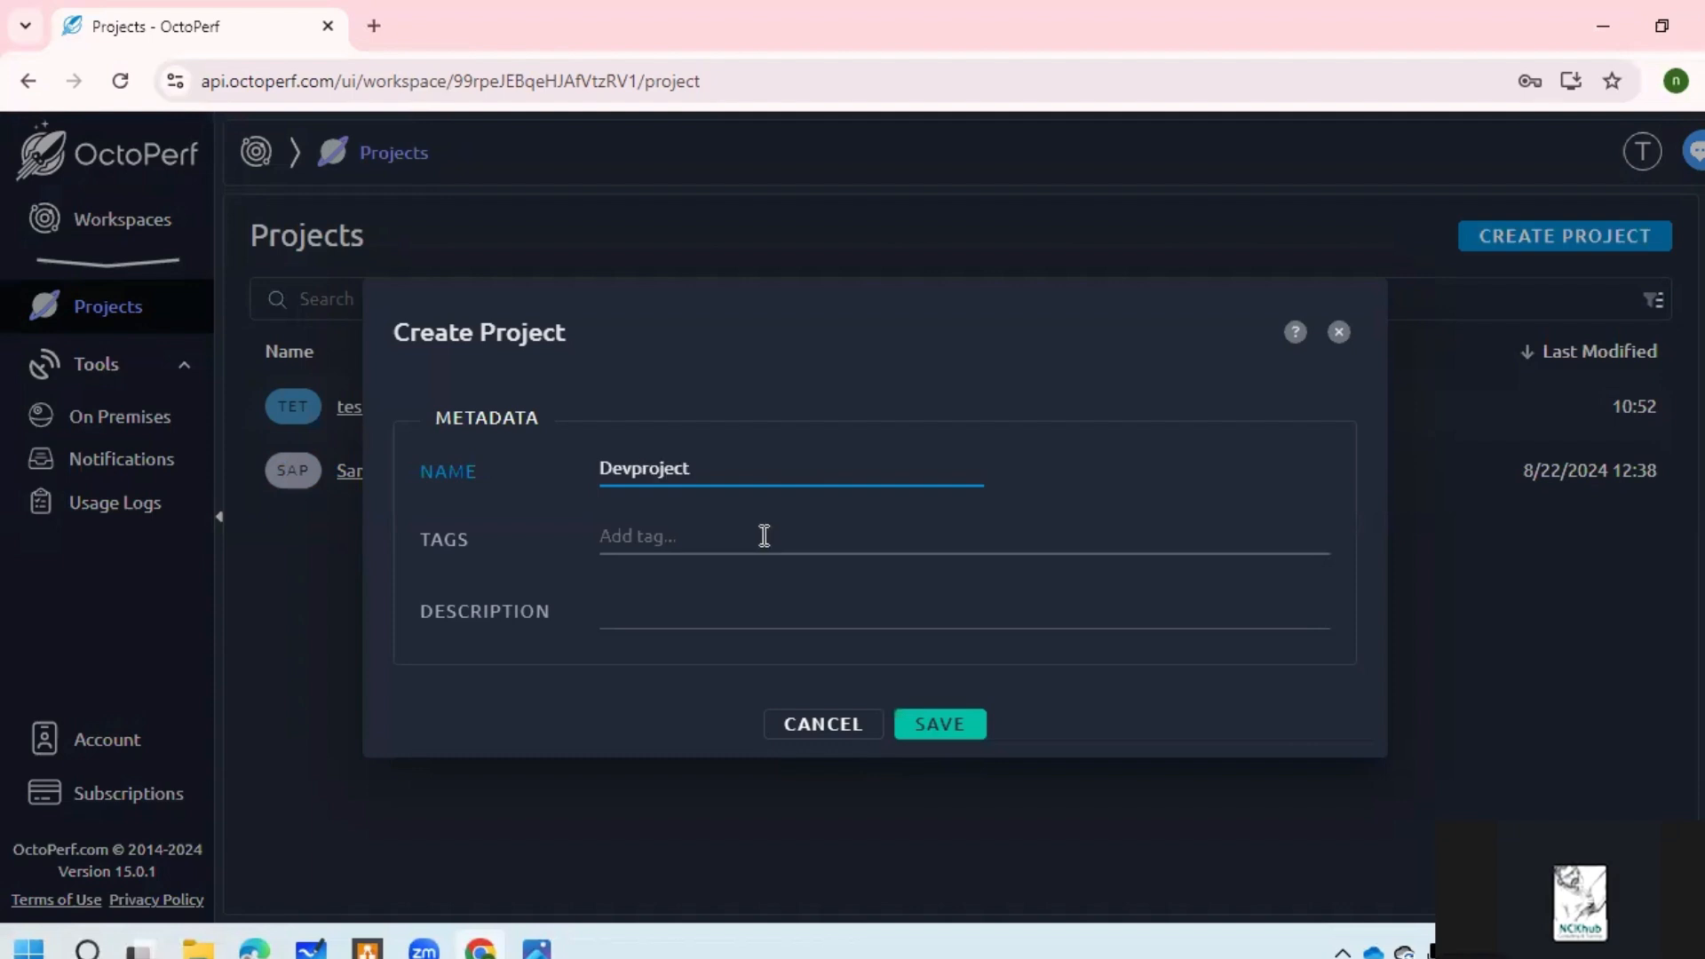
text(Applicati)
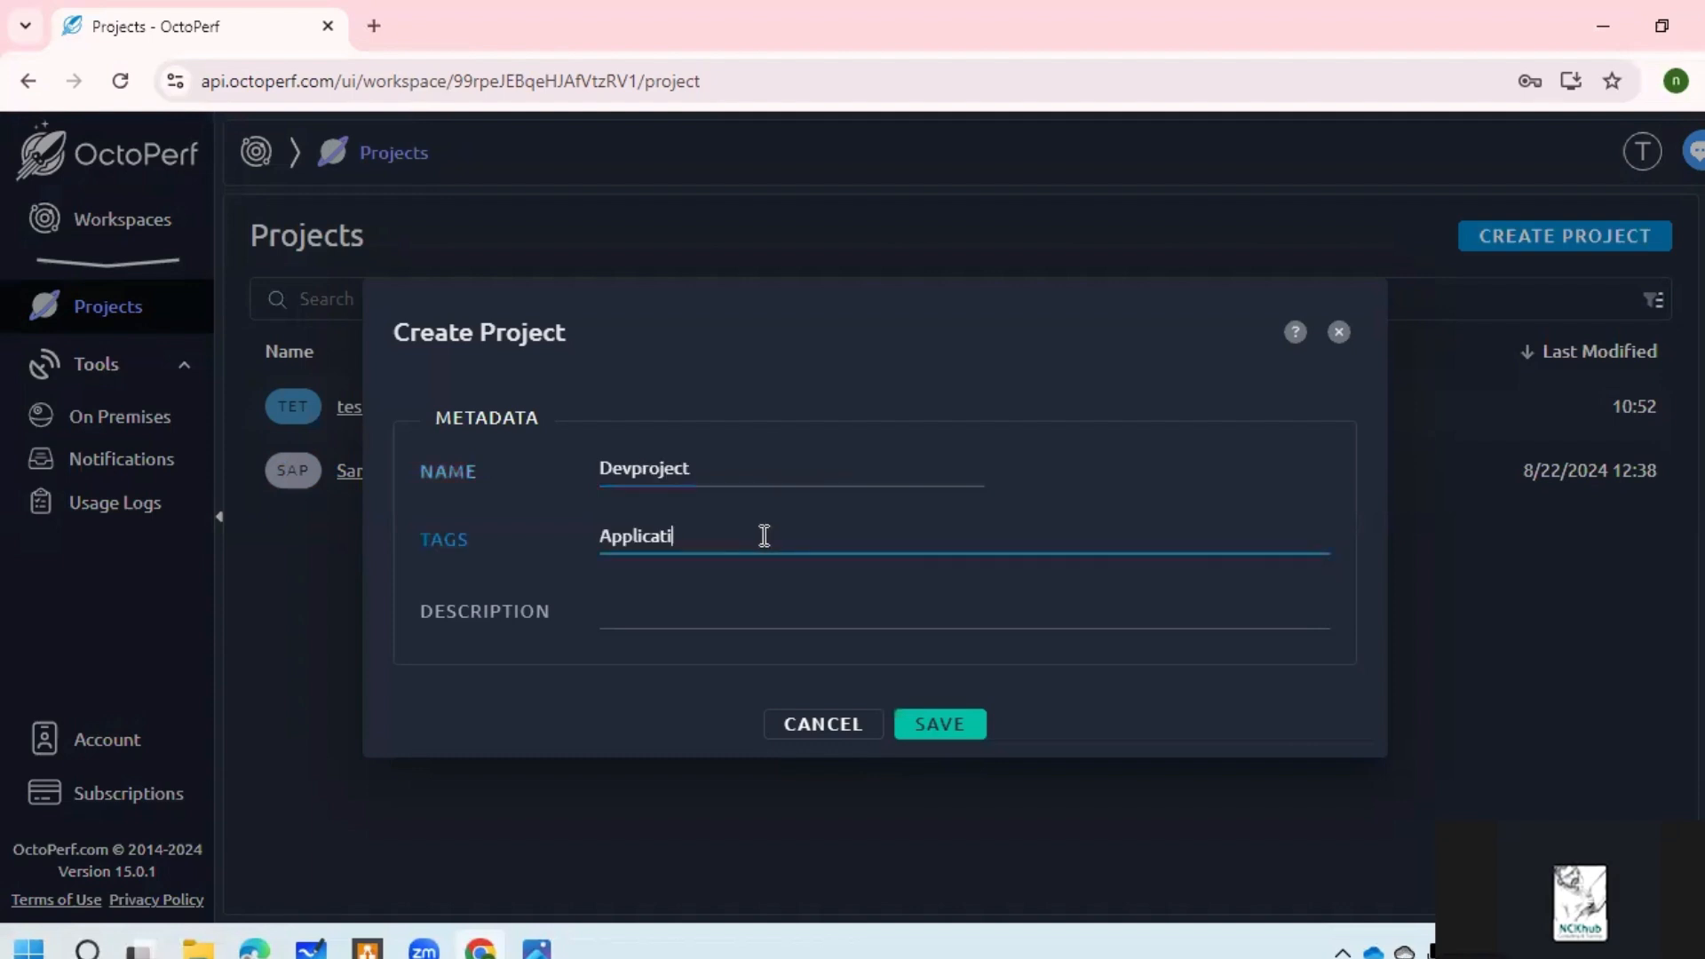
text(on_Insurance)
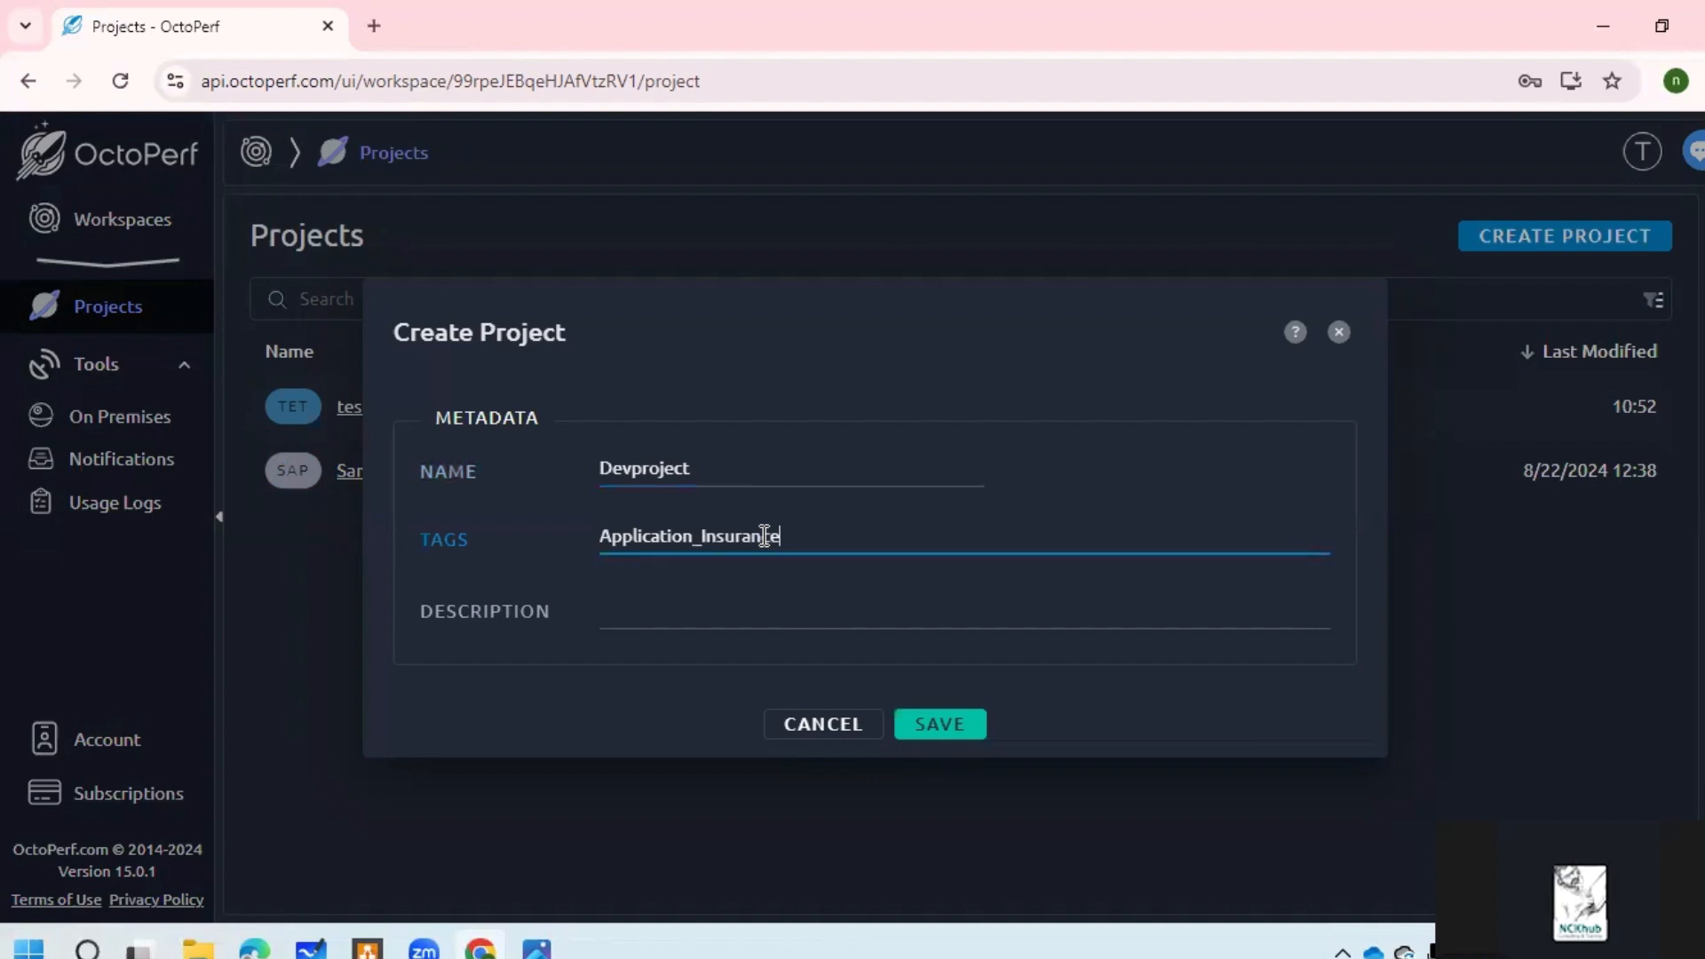
Step: Describe the project as an insurance application that needs performance testing
click(757, 590)
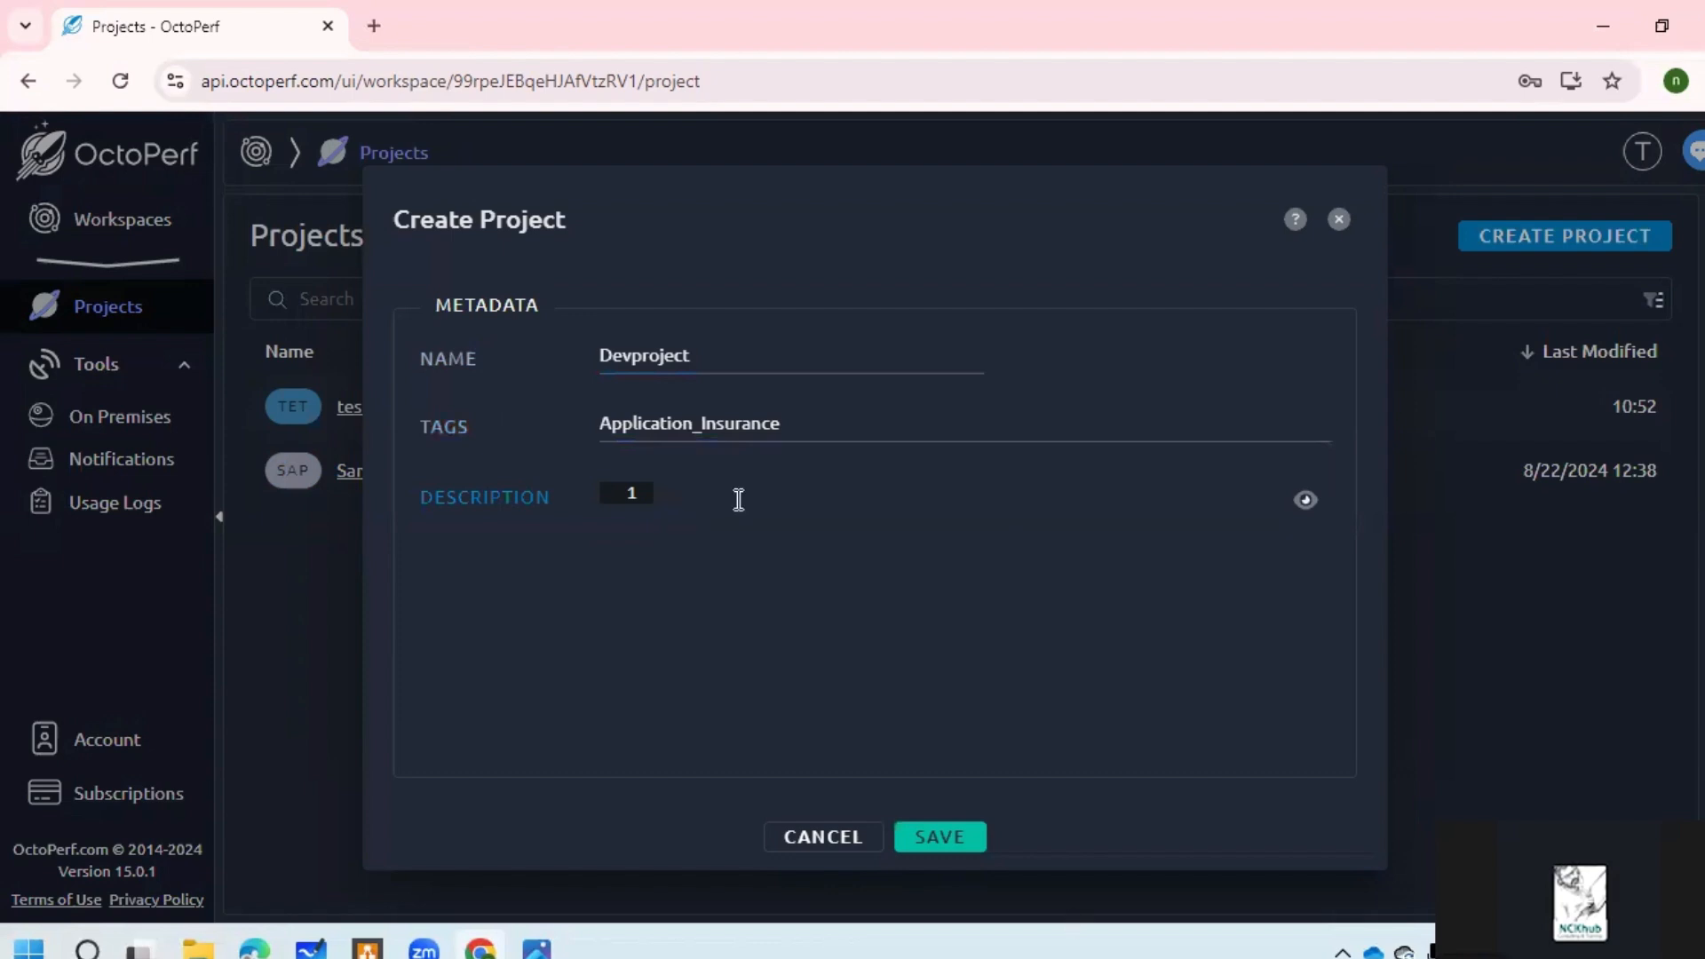
text(I am working for applica)
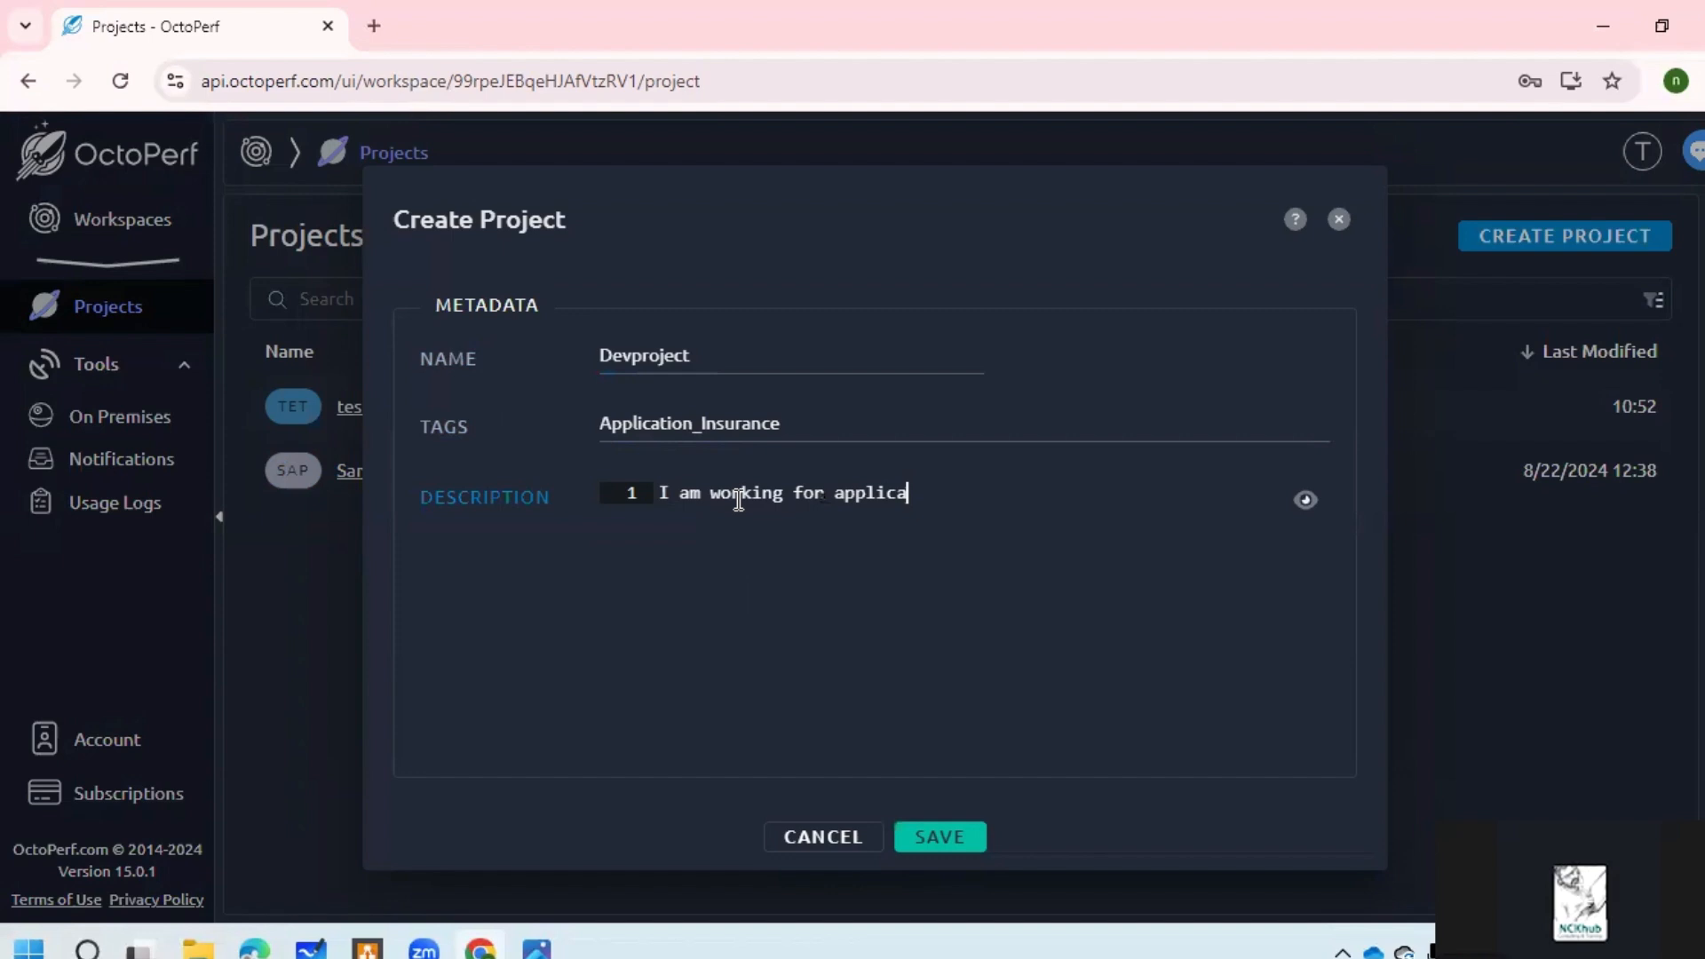
text(iton w)
key(BackSpace)
text(of insurance and this )
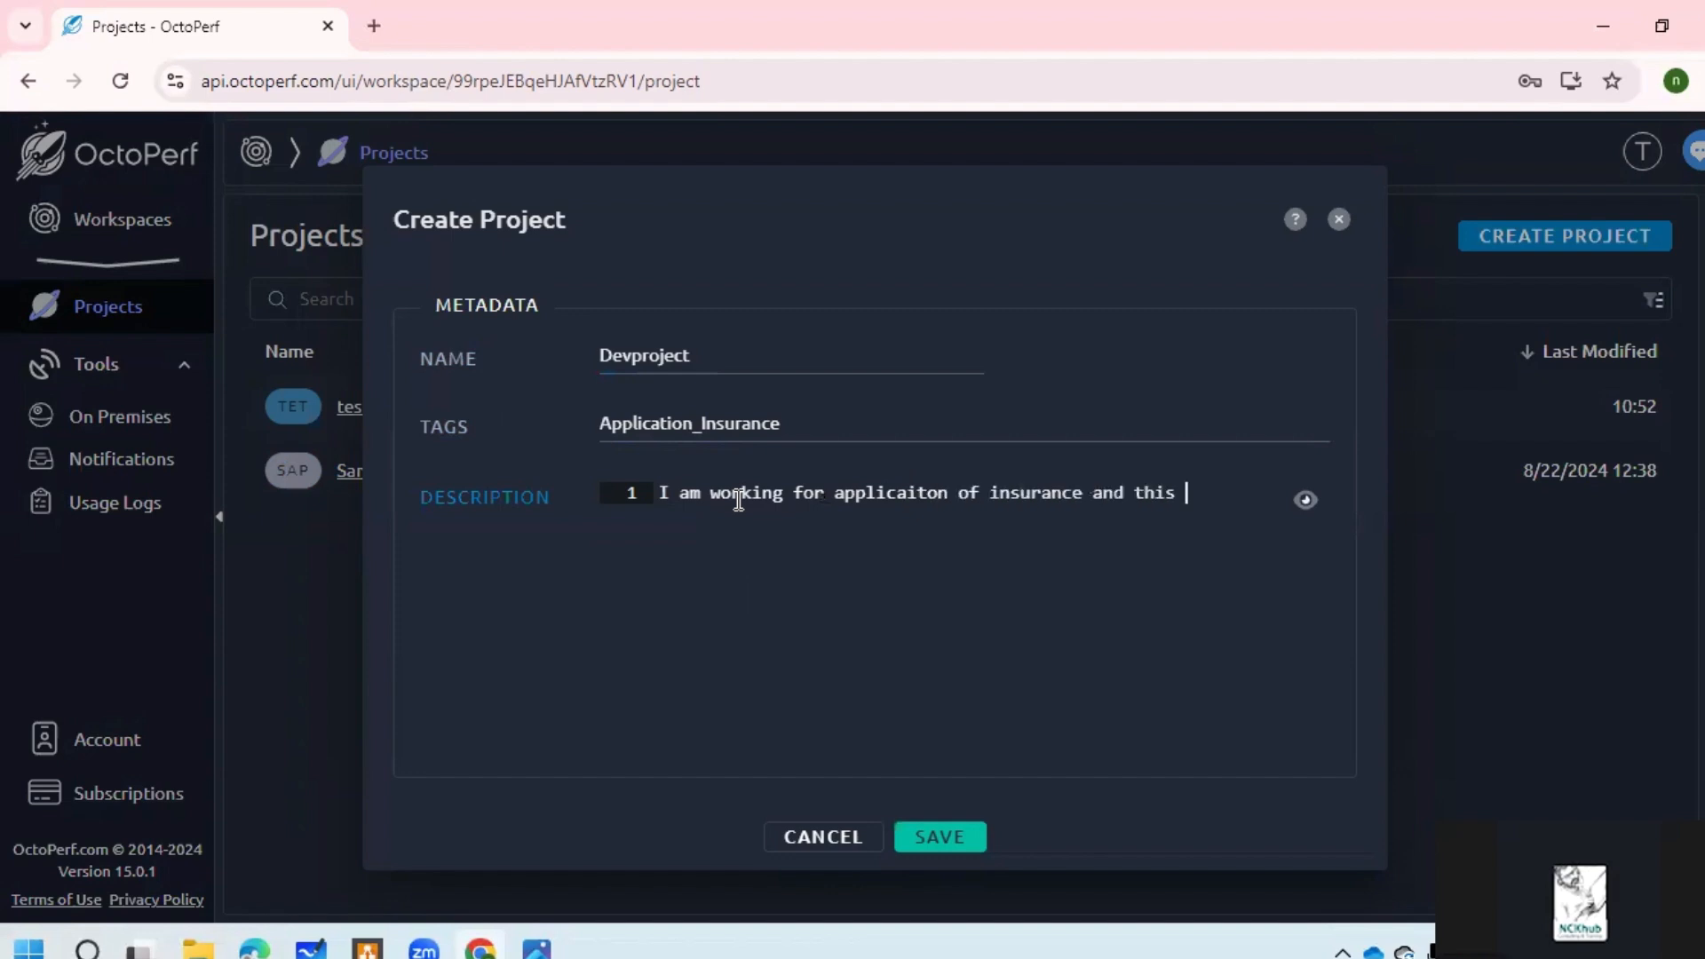
text(has to measure op)
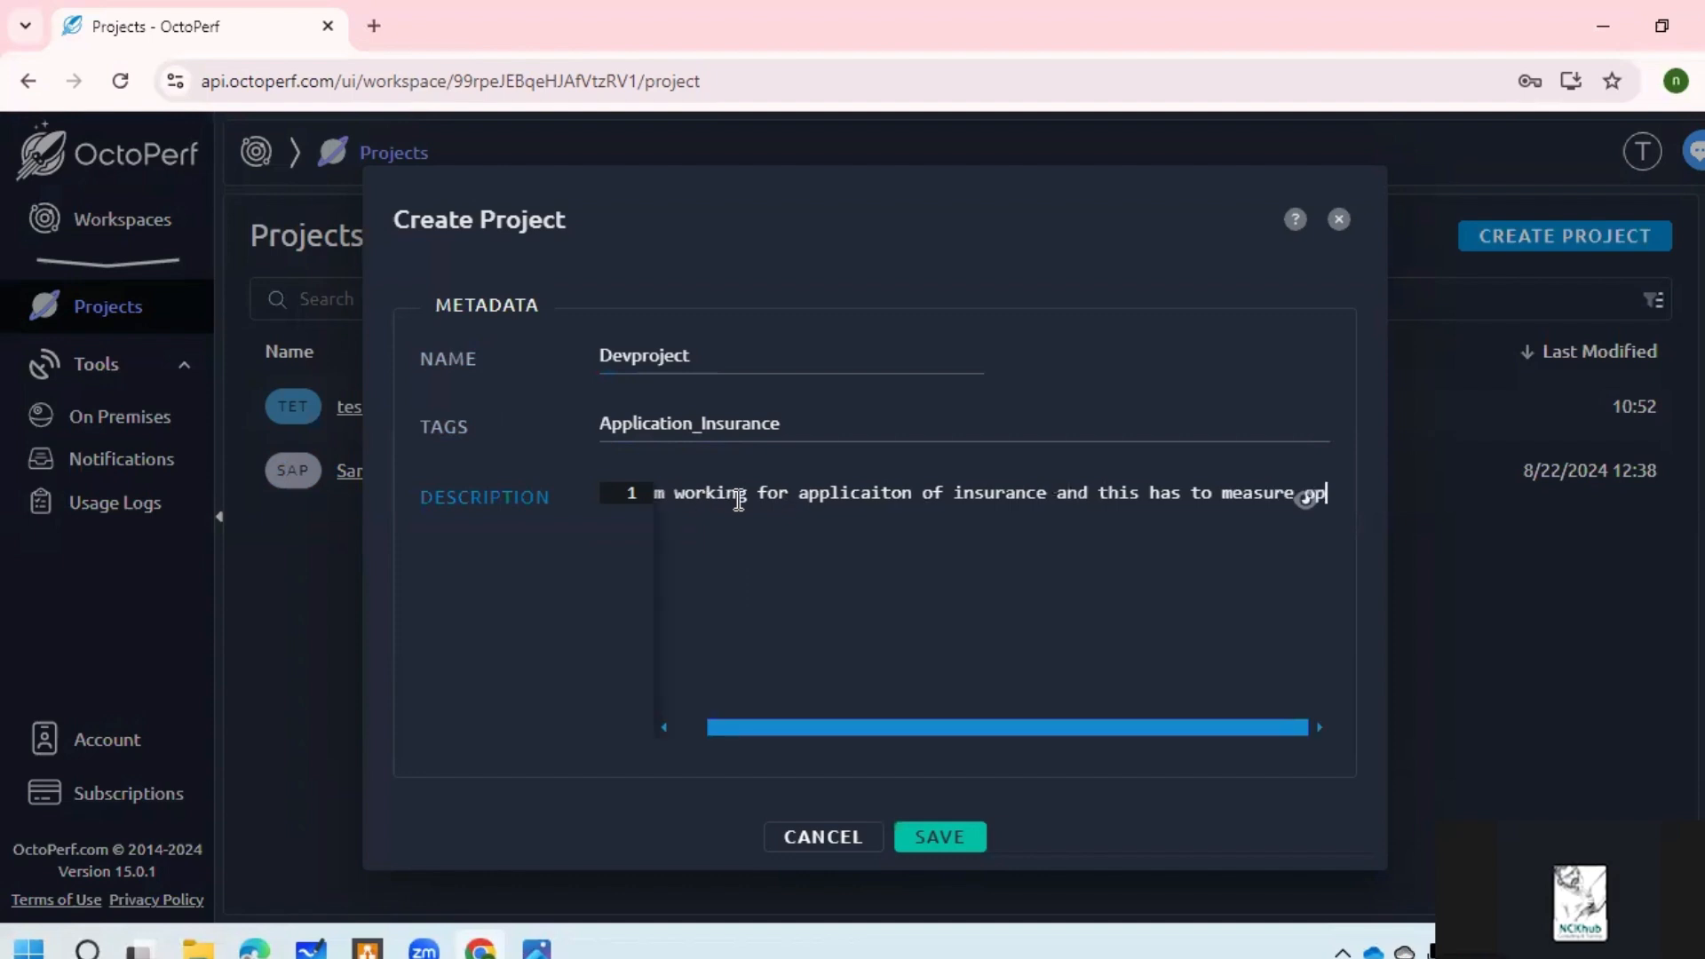
text(erf)
key(BackSpace)
key(BackSpace)
key(BackSpace)
key(BackSpace)
key(BackSpace)
text(perf)
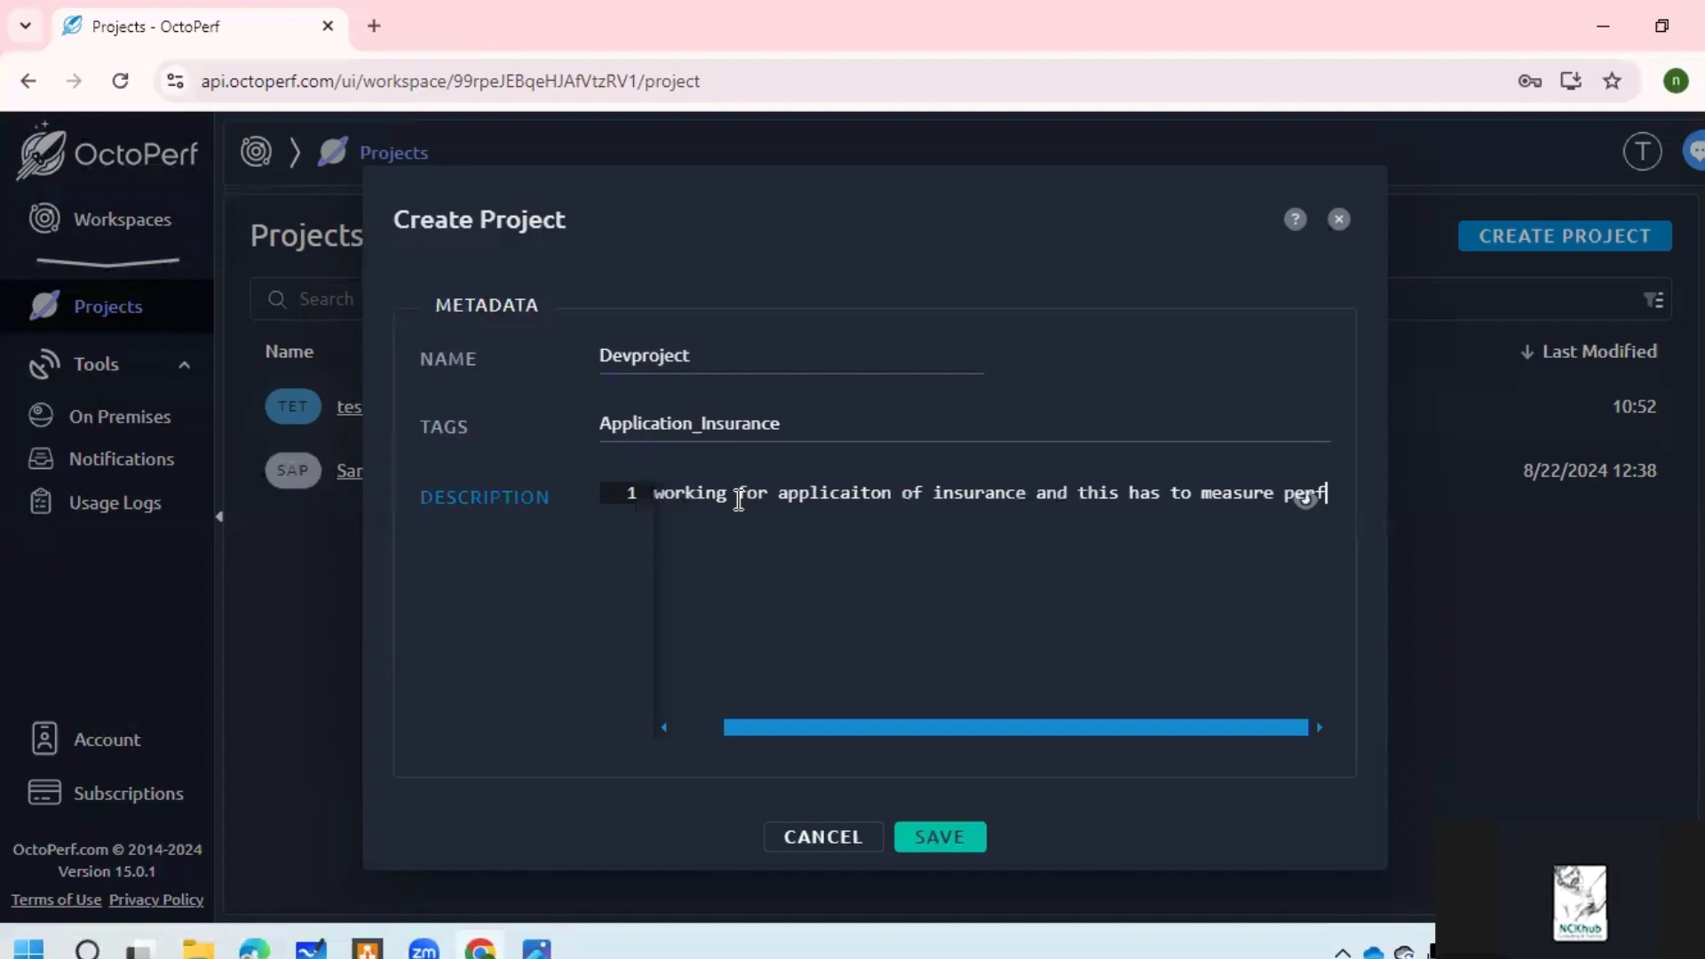
text( test)
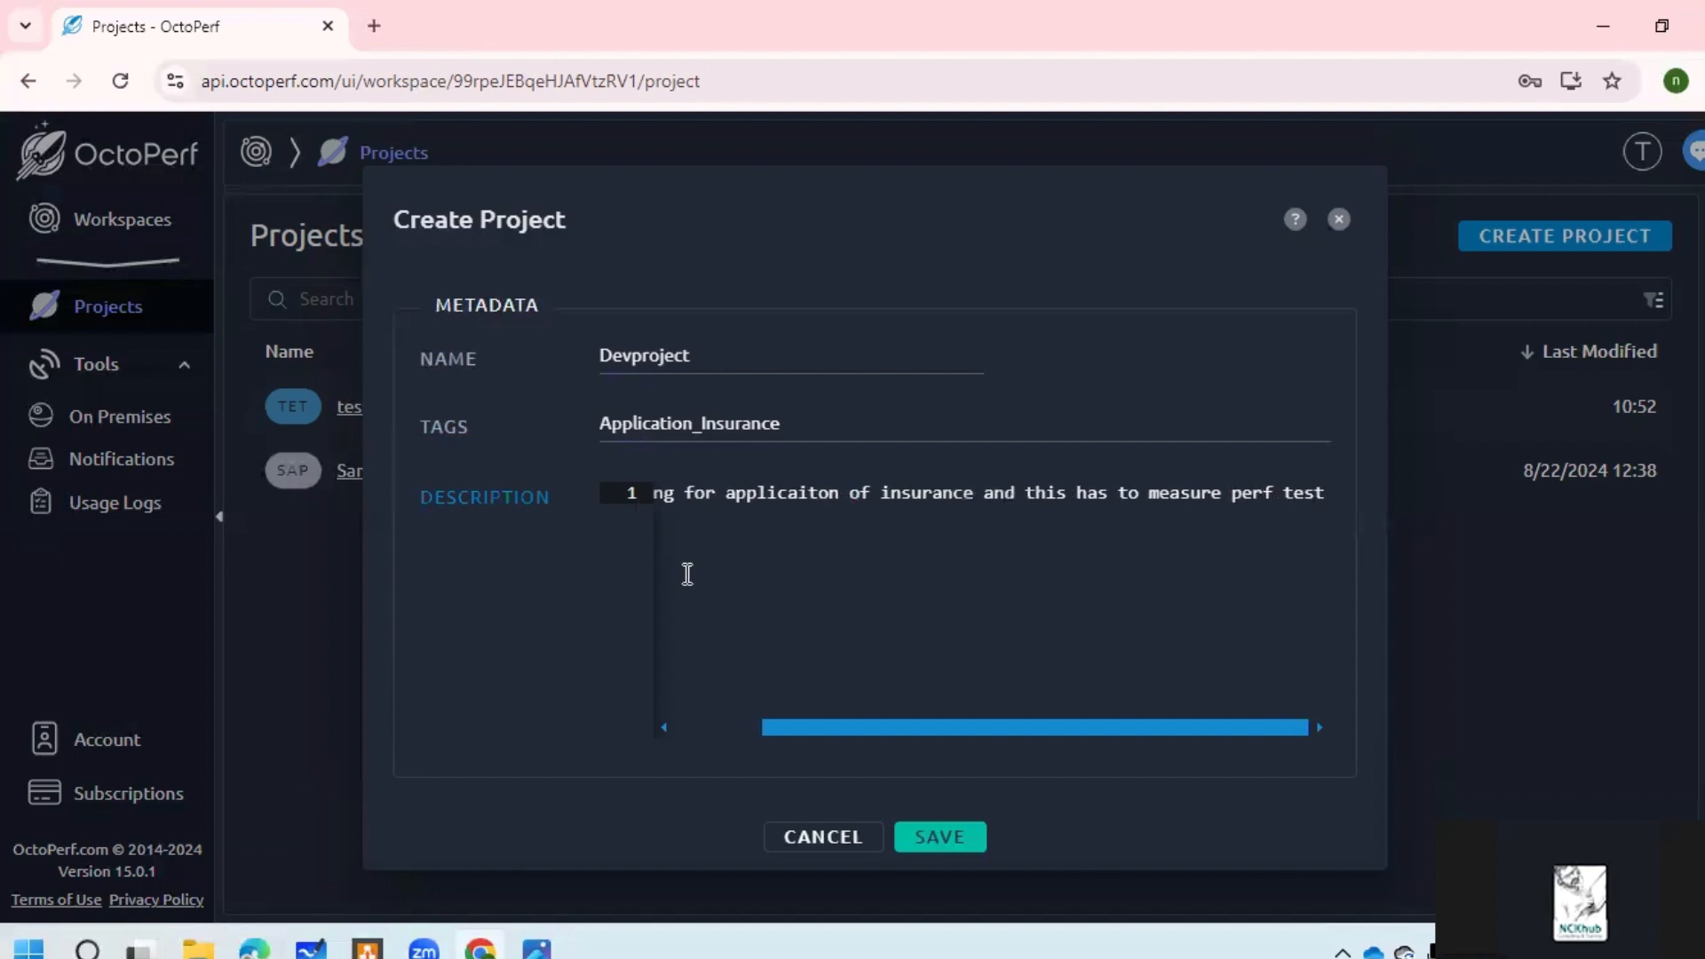
Step: Save Devproject, open it, and pick the Pet Store sample as the virtual user source
click(962, 844)
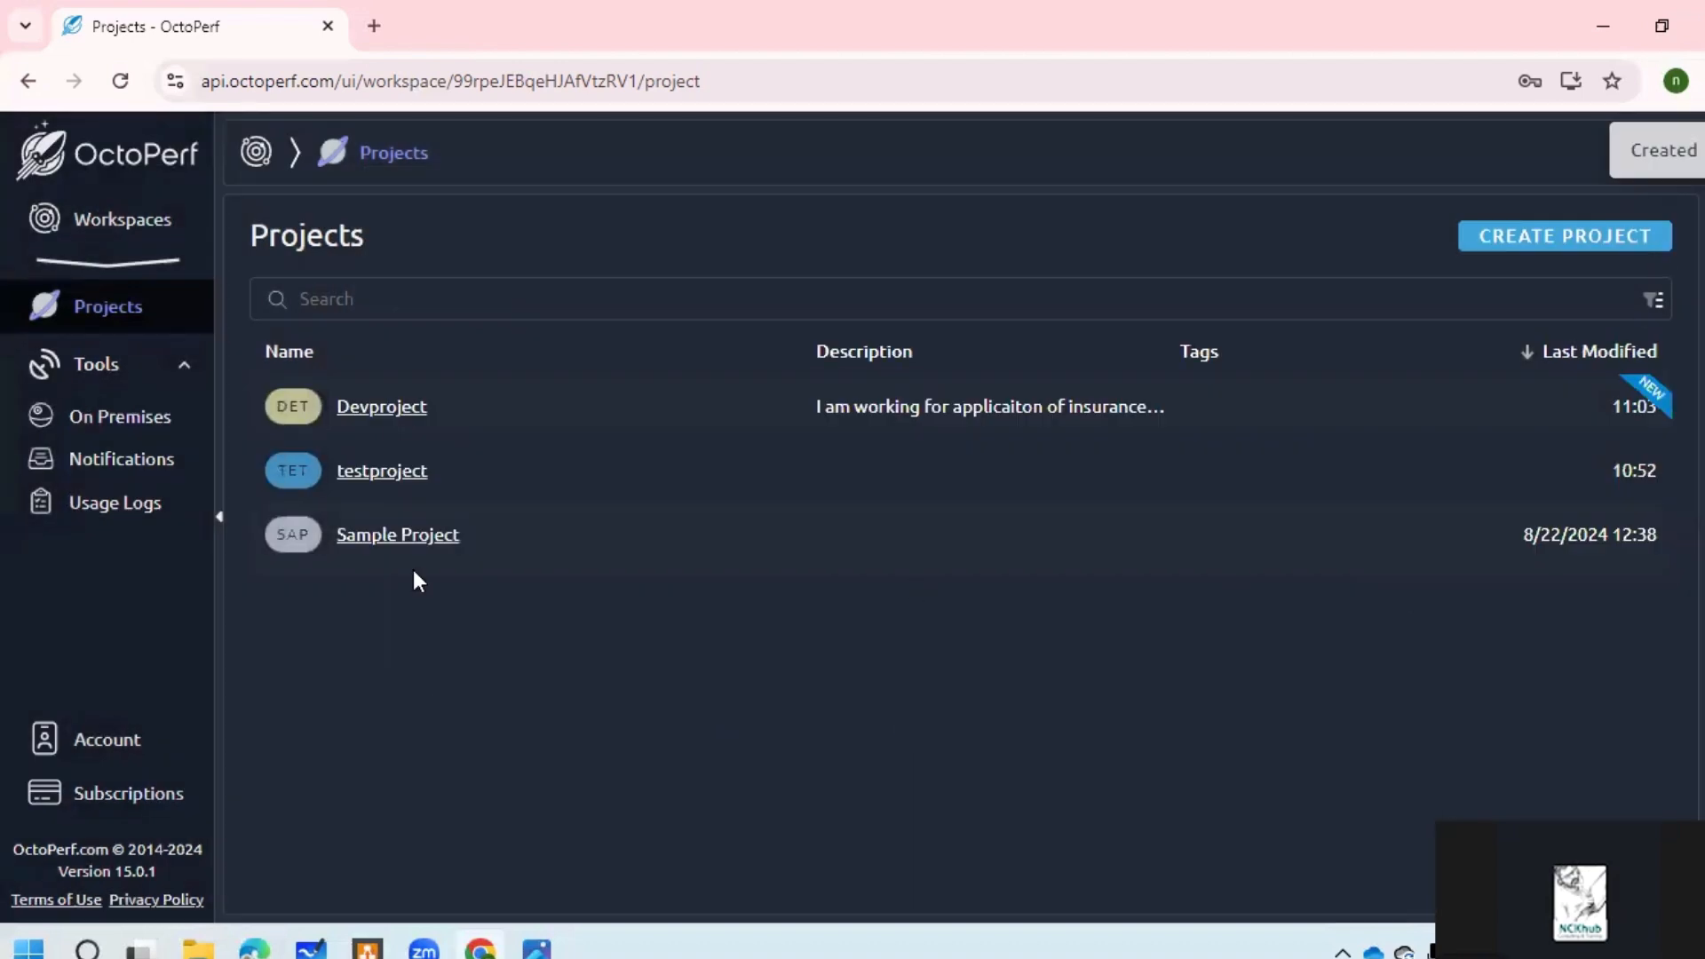
click(401, 416)
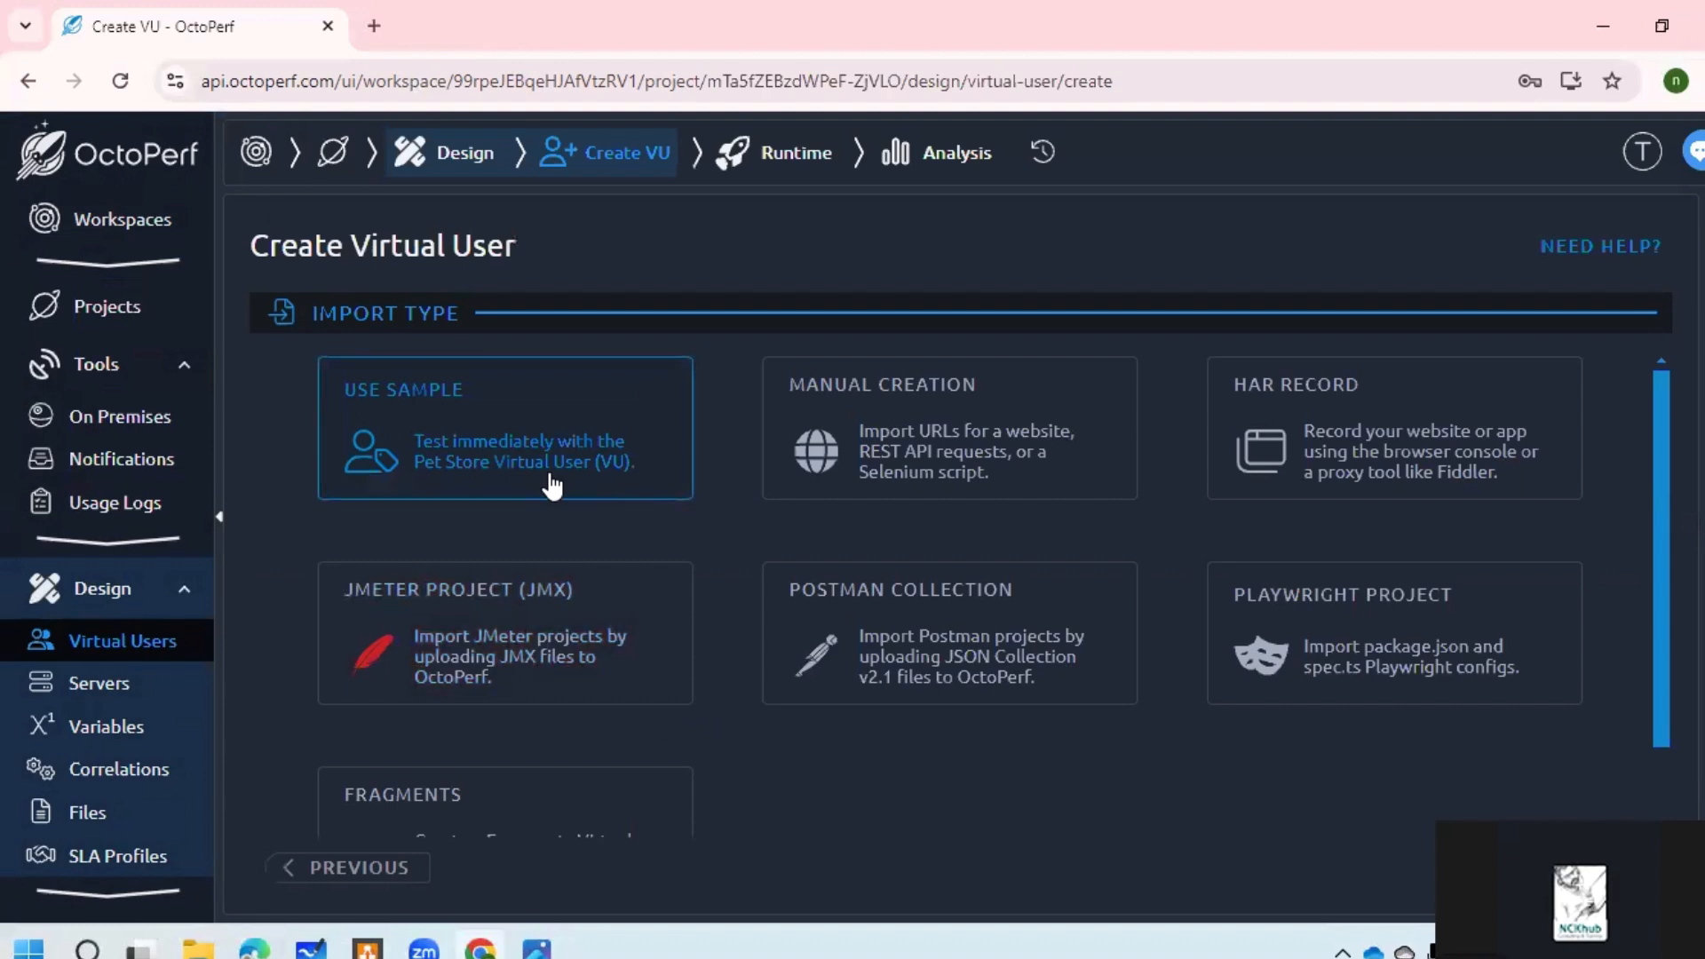
click(877, 664)
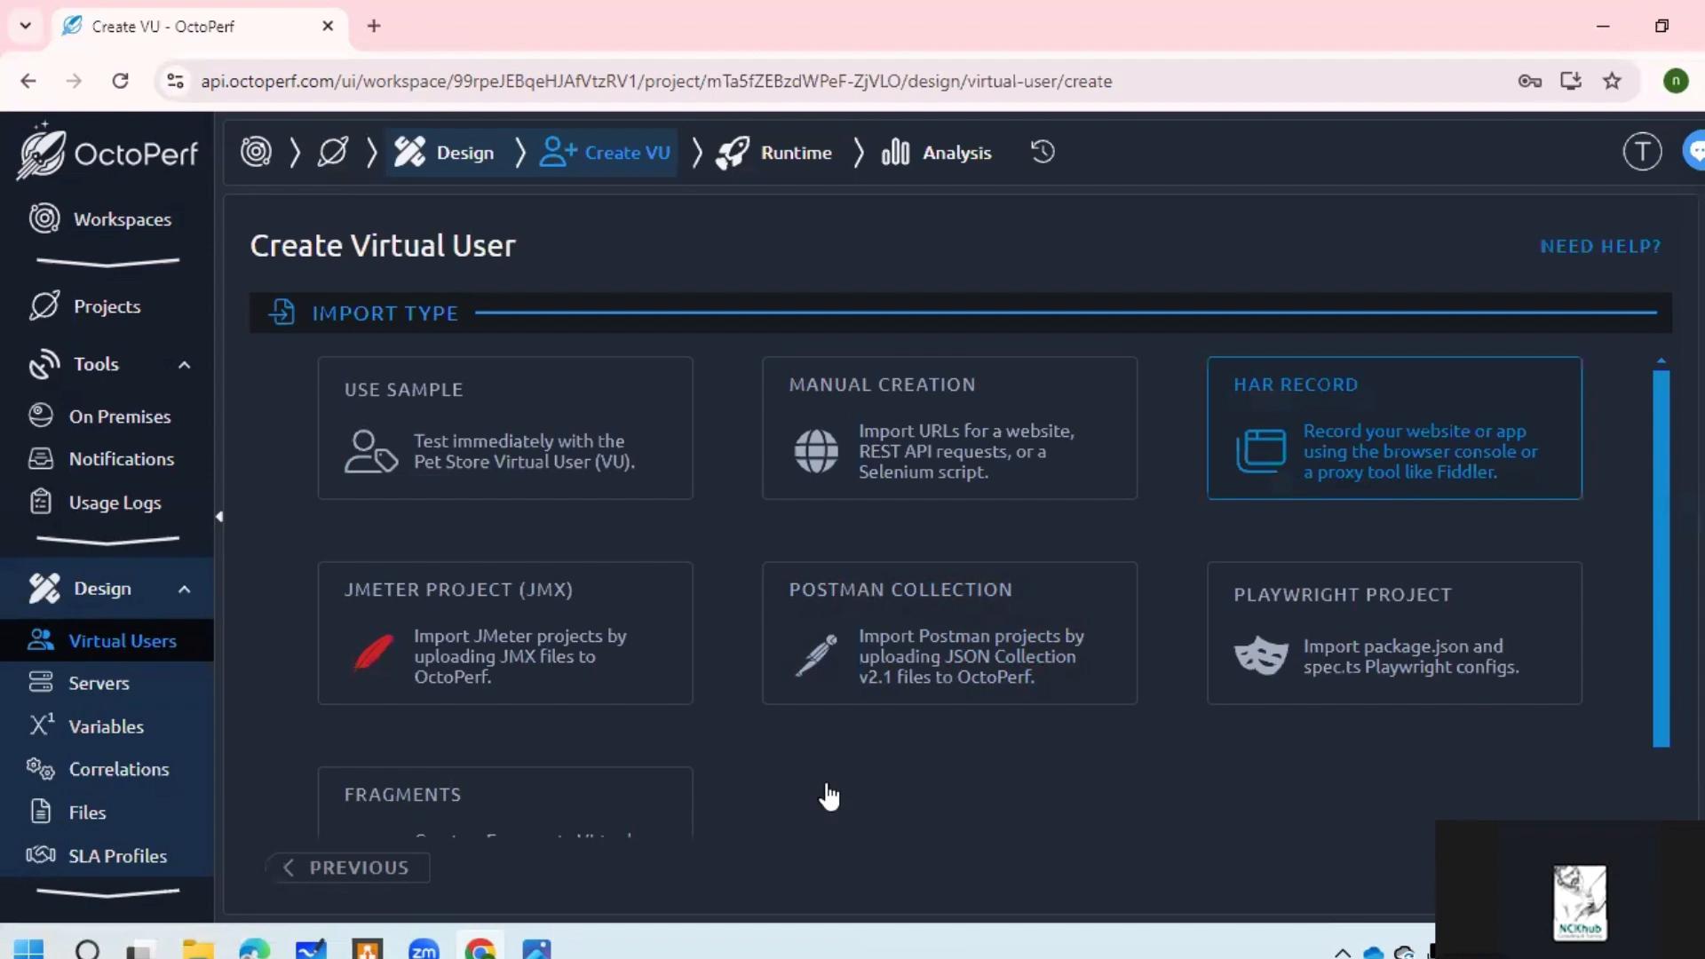
scroll(769, 555, down, 1)
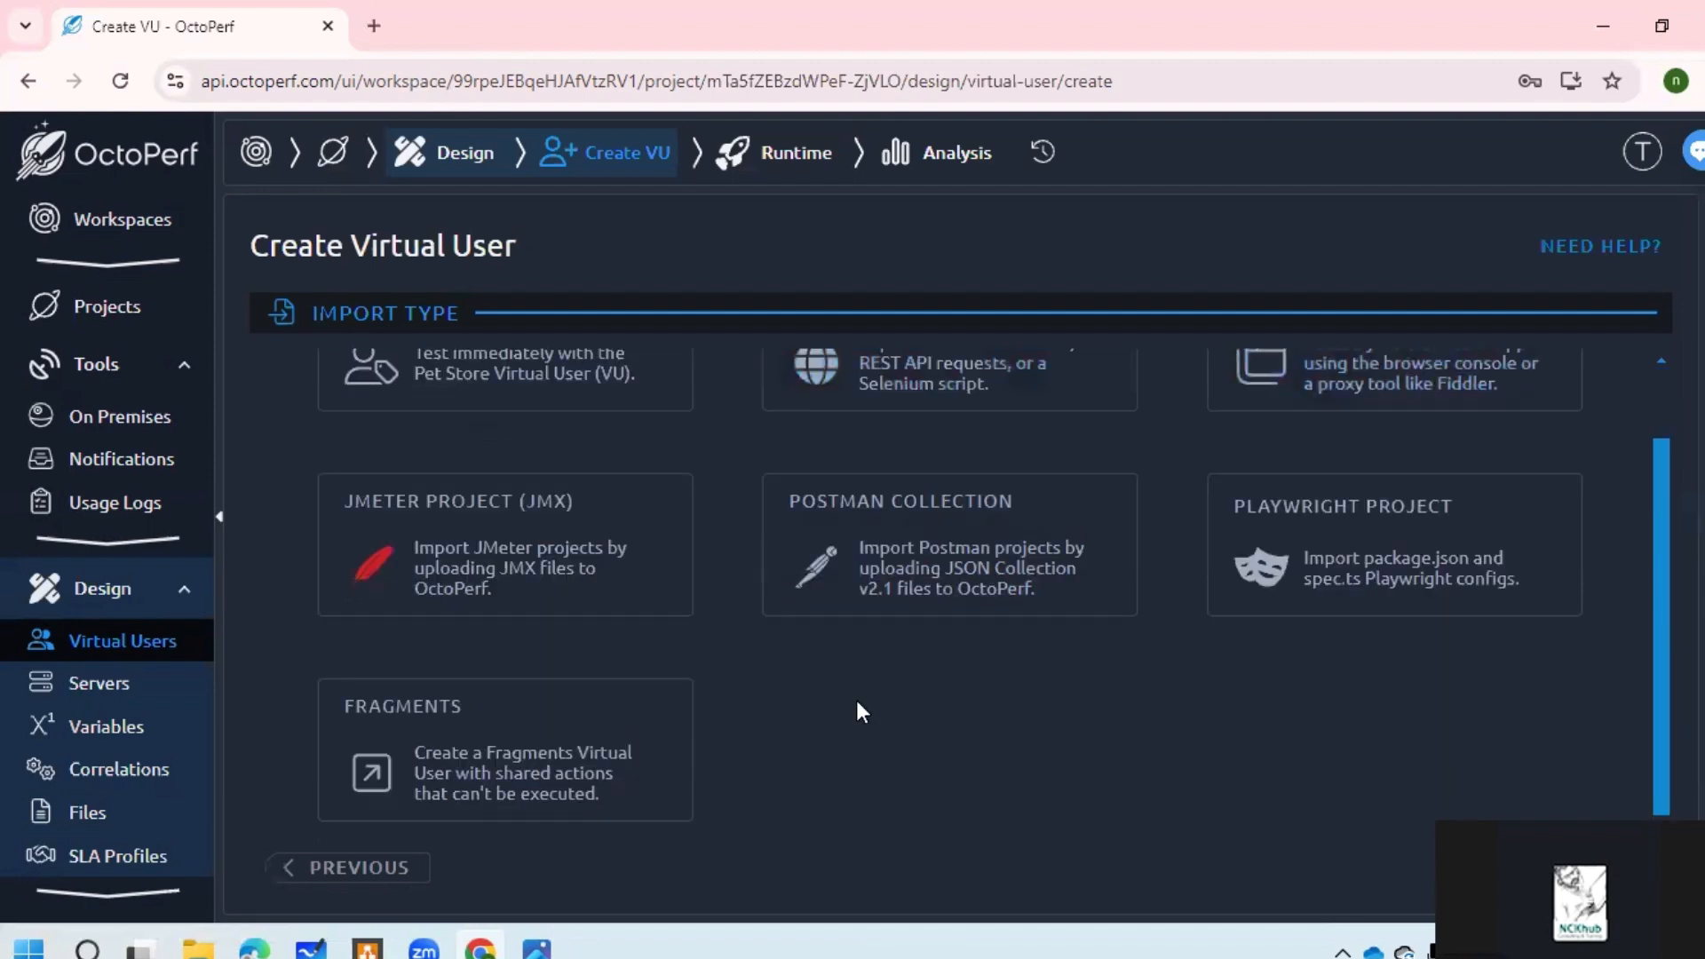
scroll(871, 854, up, 1)
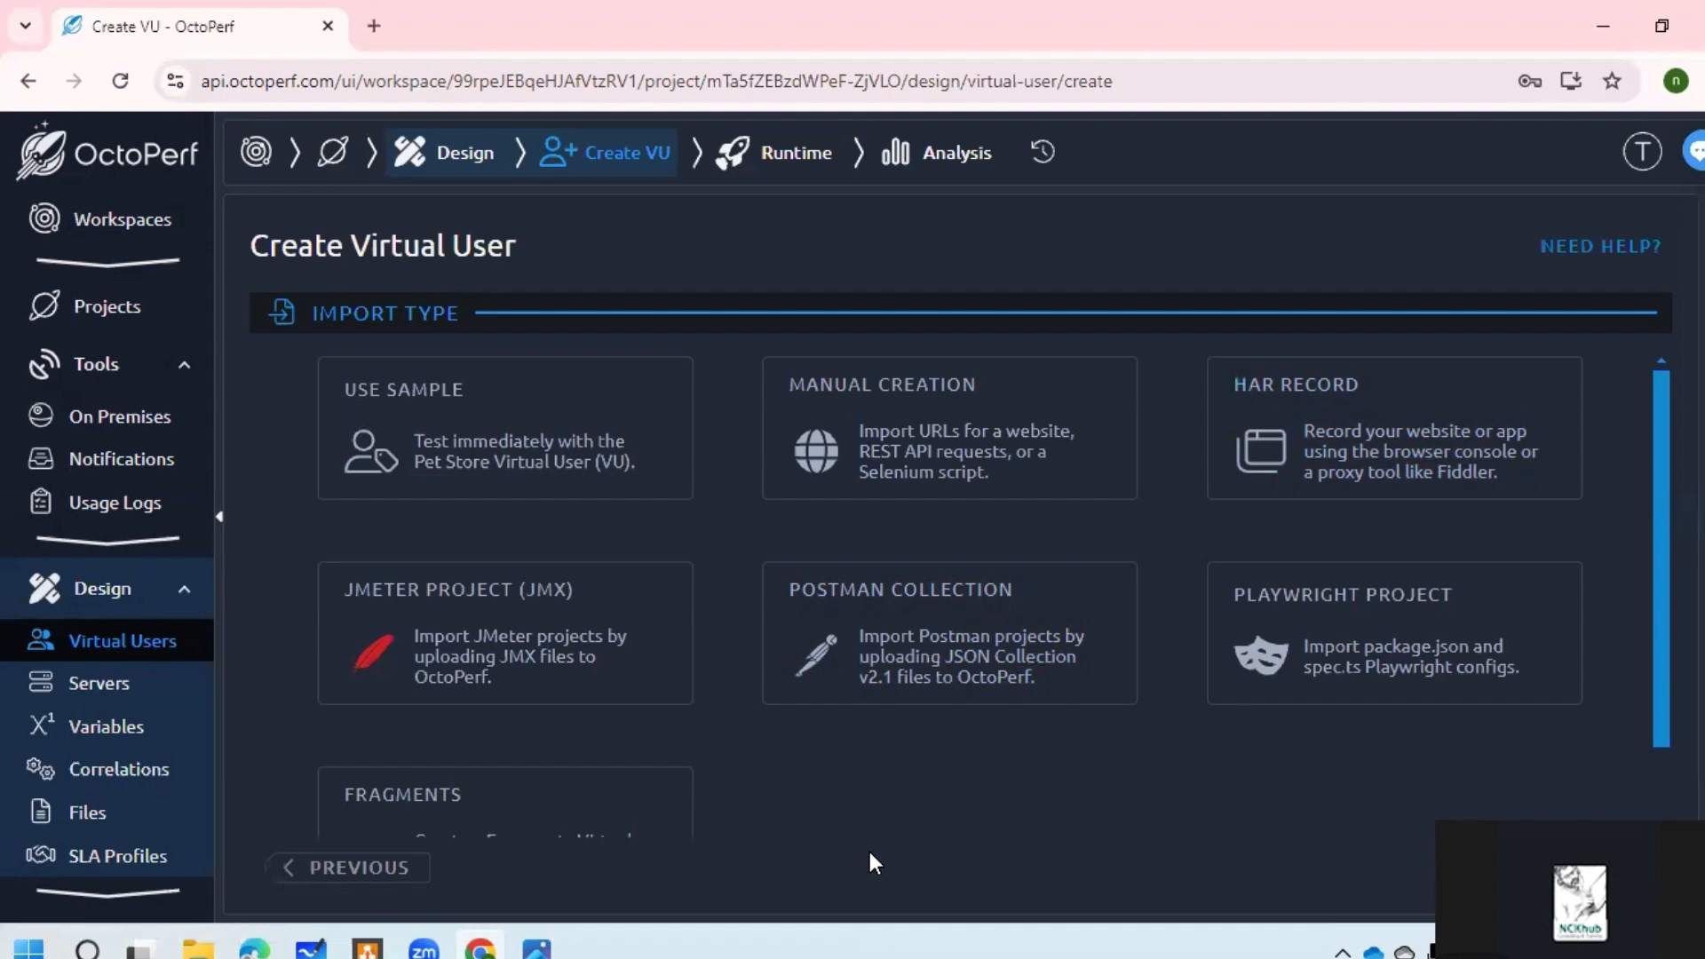
click(543, 455)
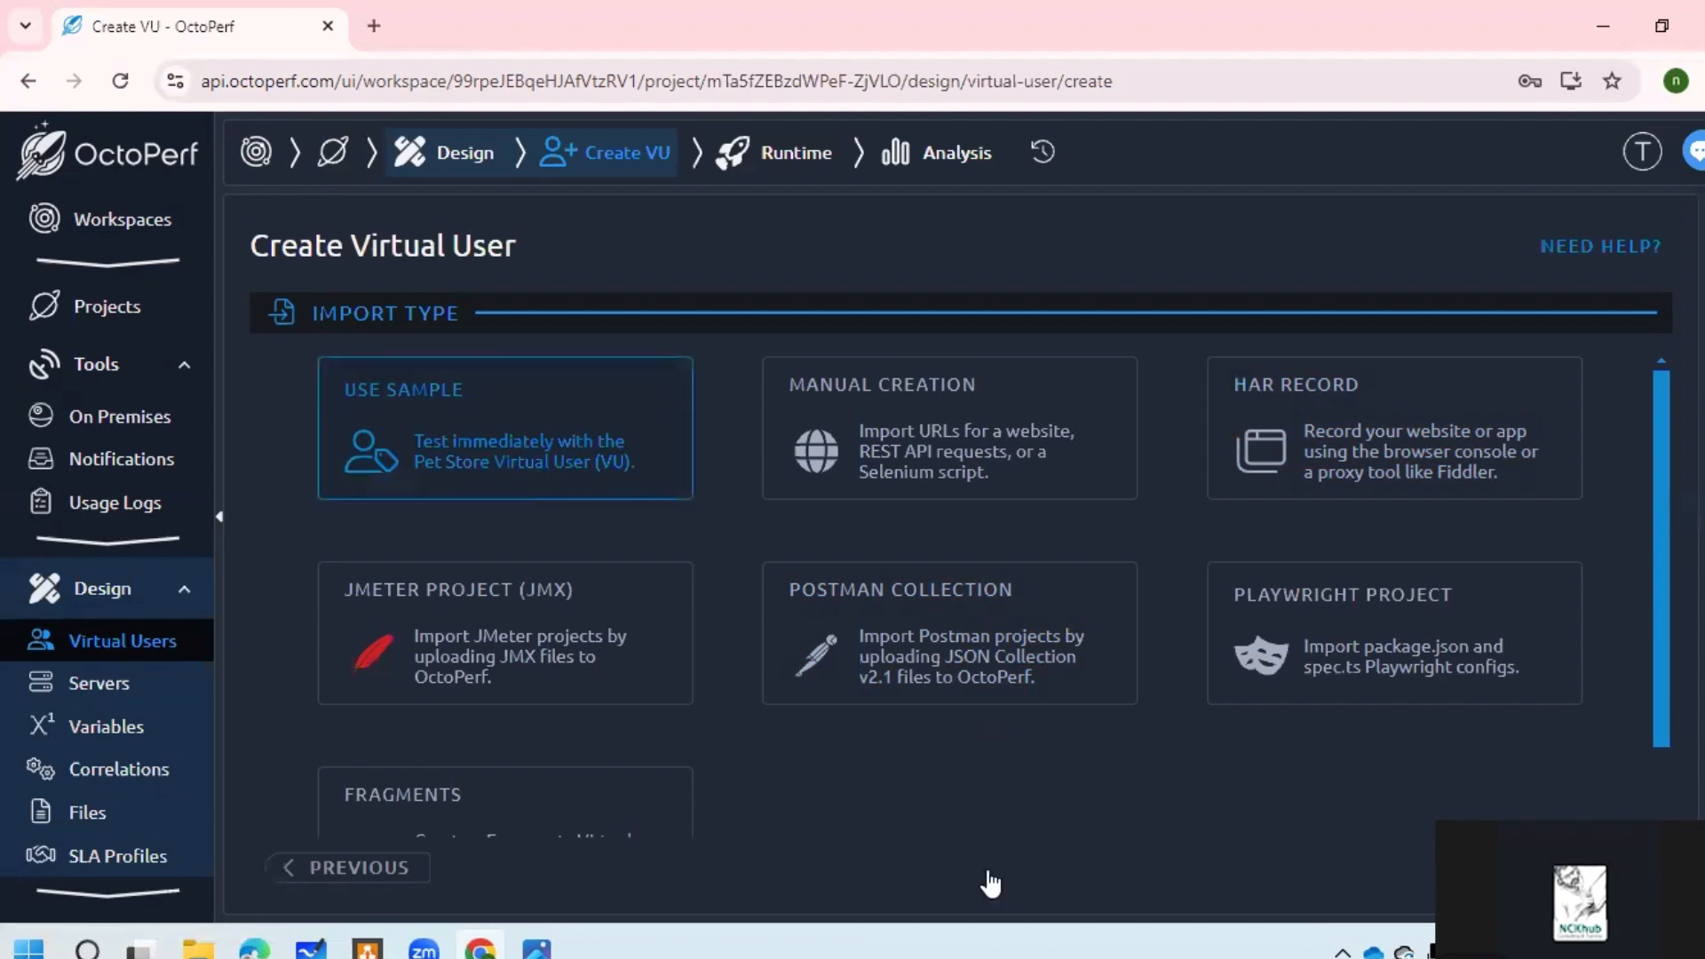
Step: Import the Pet Store sample, then start another virtual user from the same sample
click(984, 869)
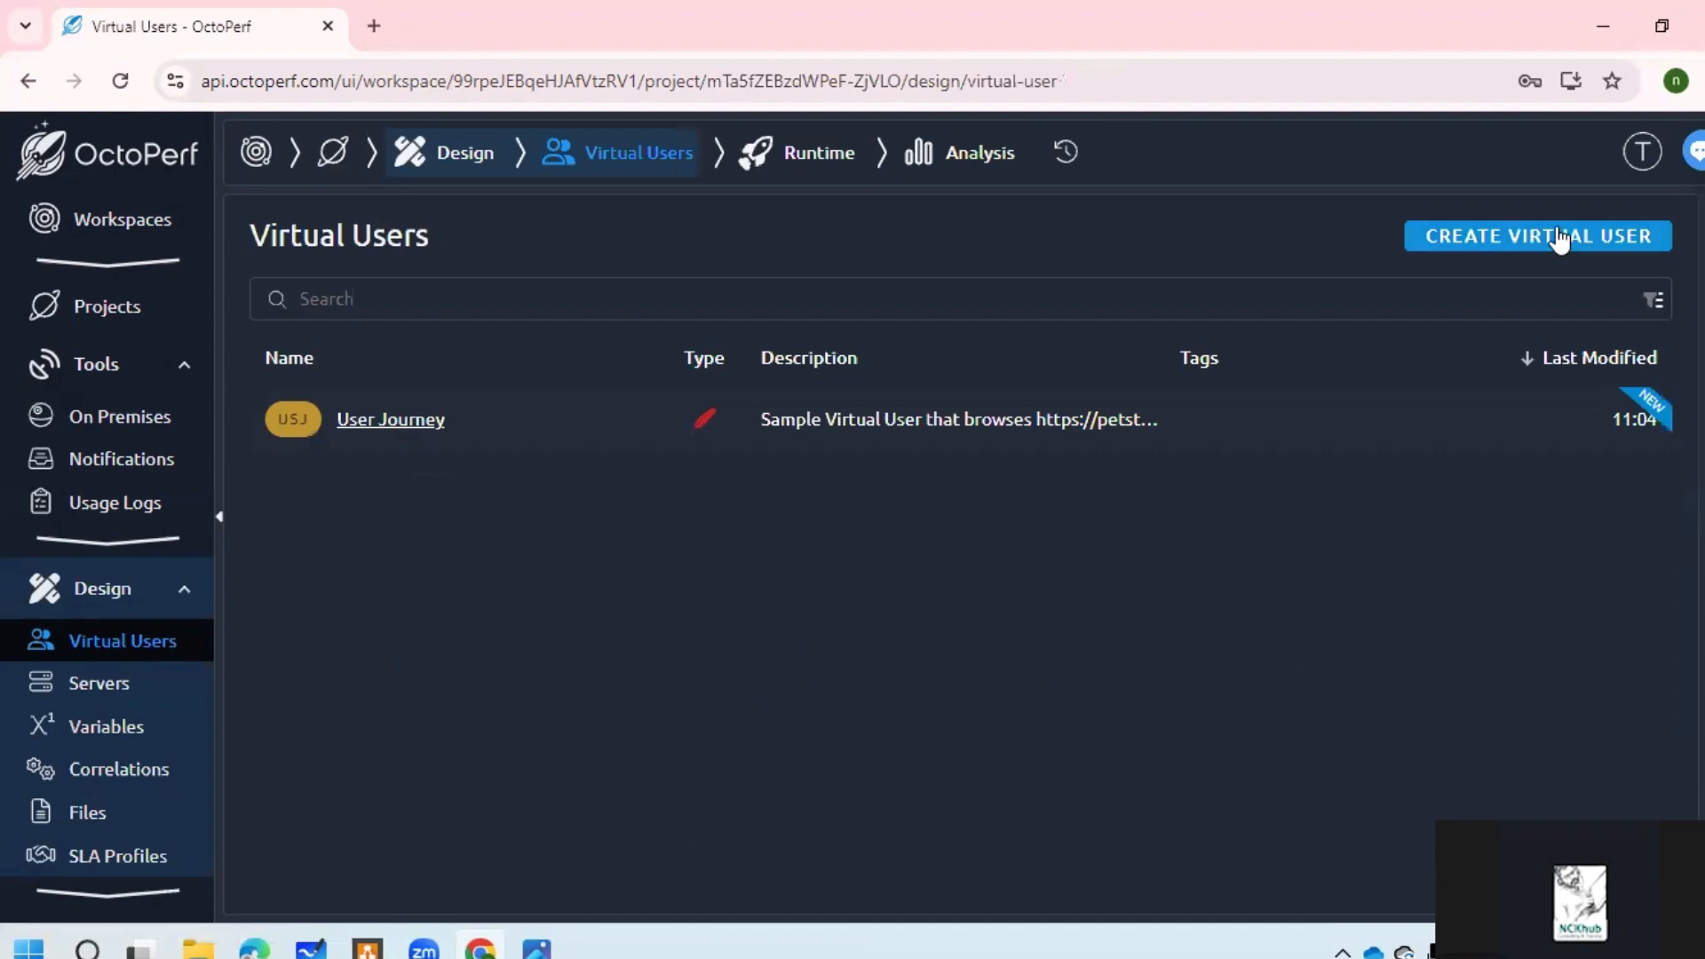
click(1560, 238)
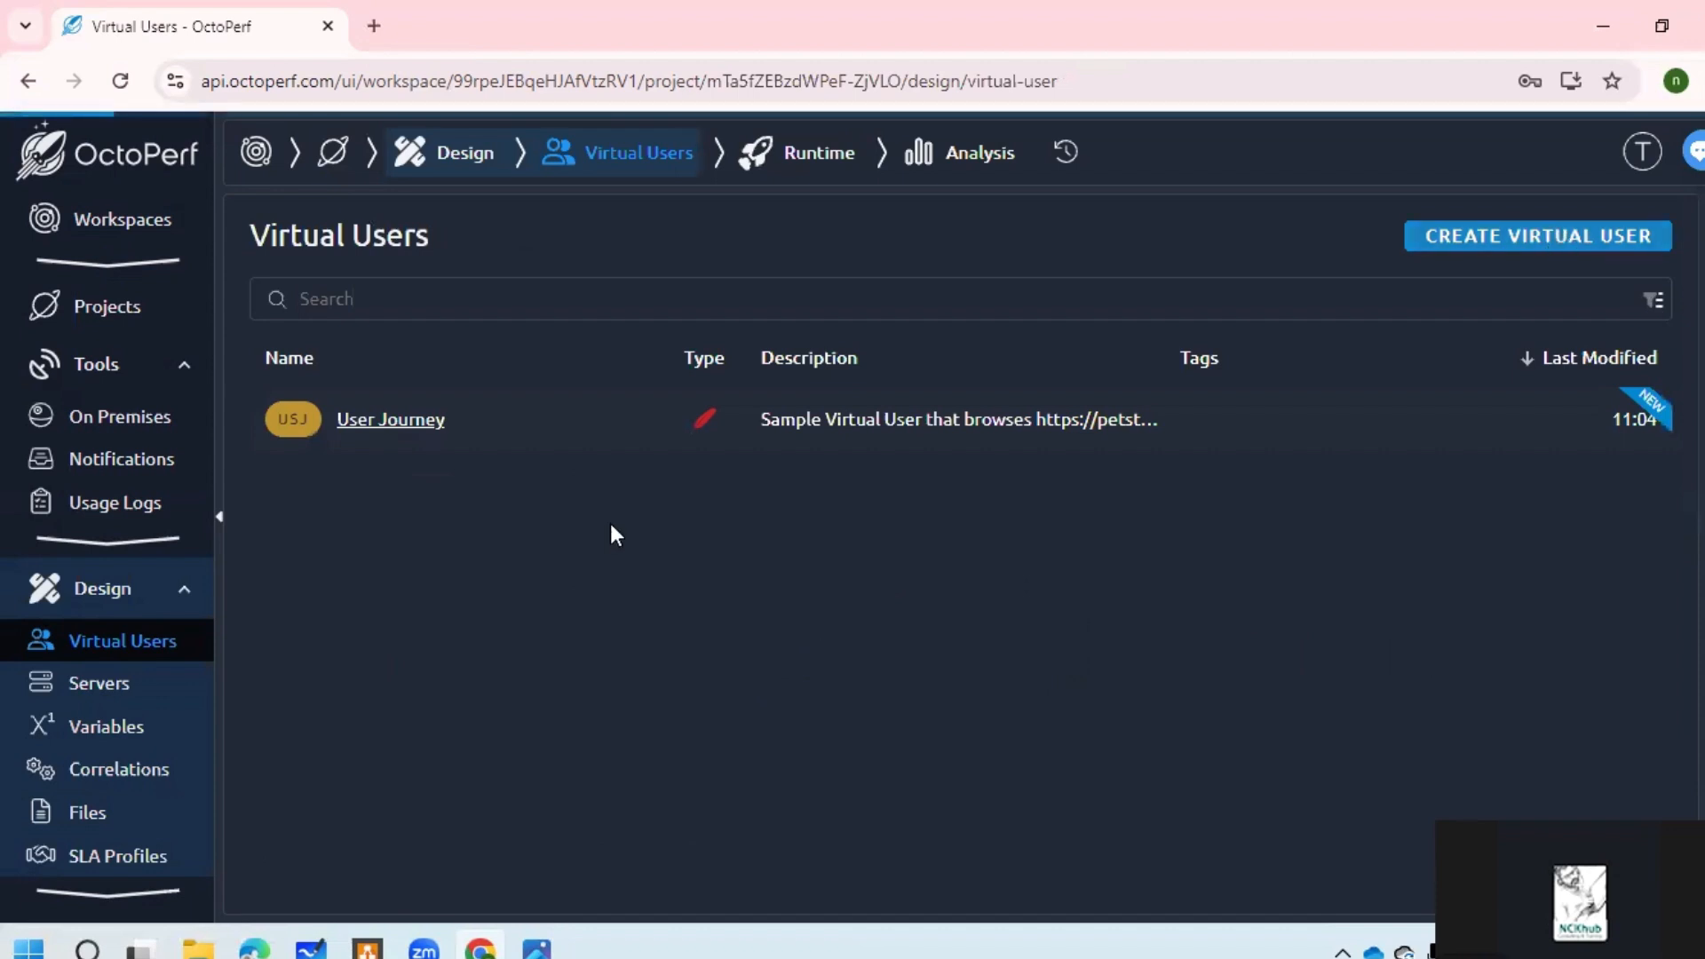
scroll(756, 612, down, 1)
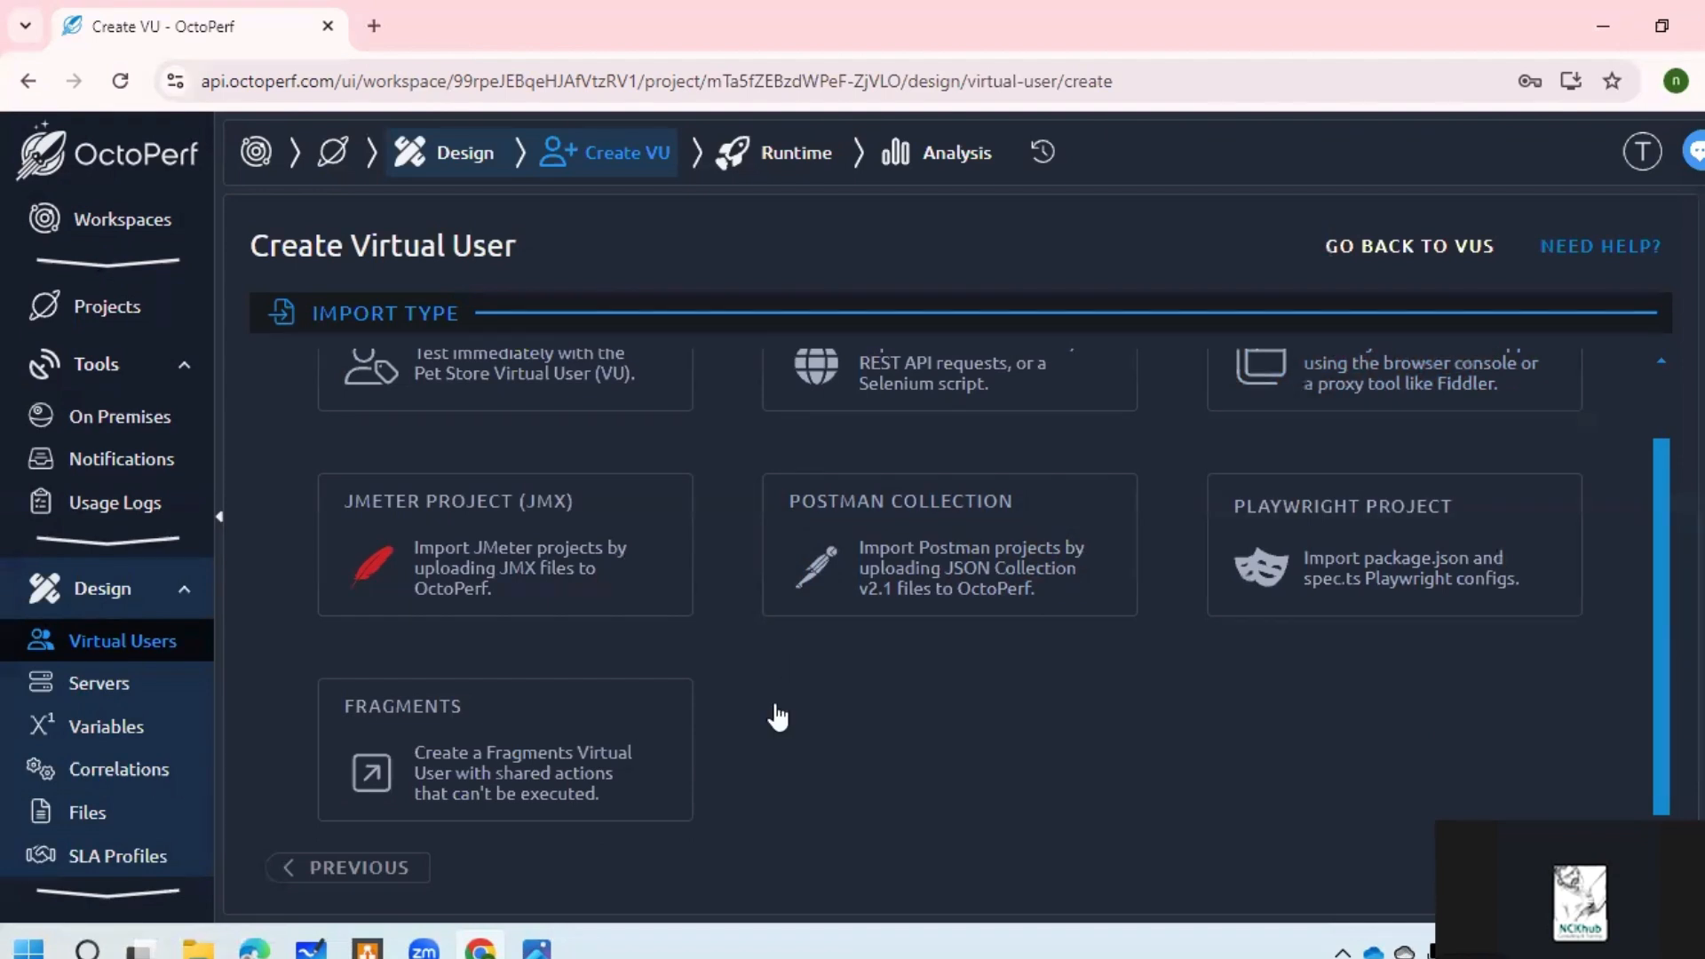
scroll(776, 710, up, 1)
scroll(768, 697, down, 1)
scroll(734, 629, up, 1)
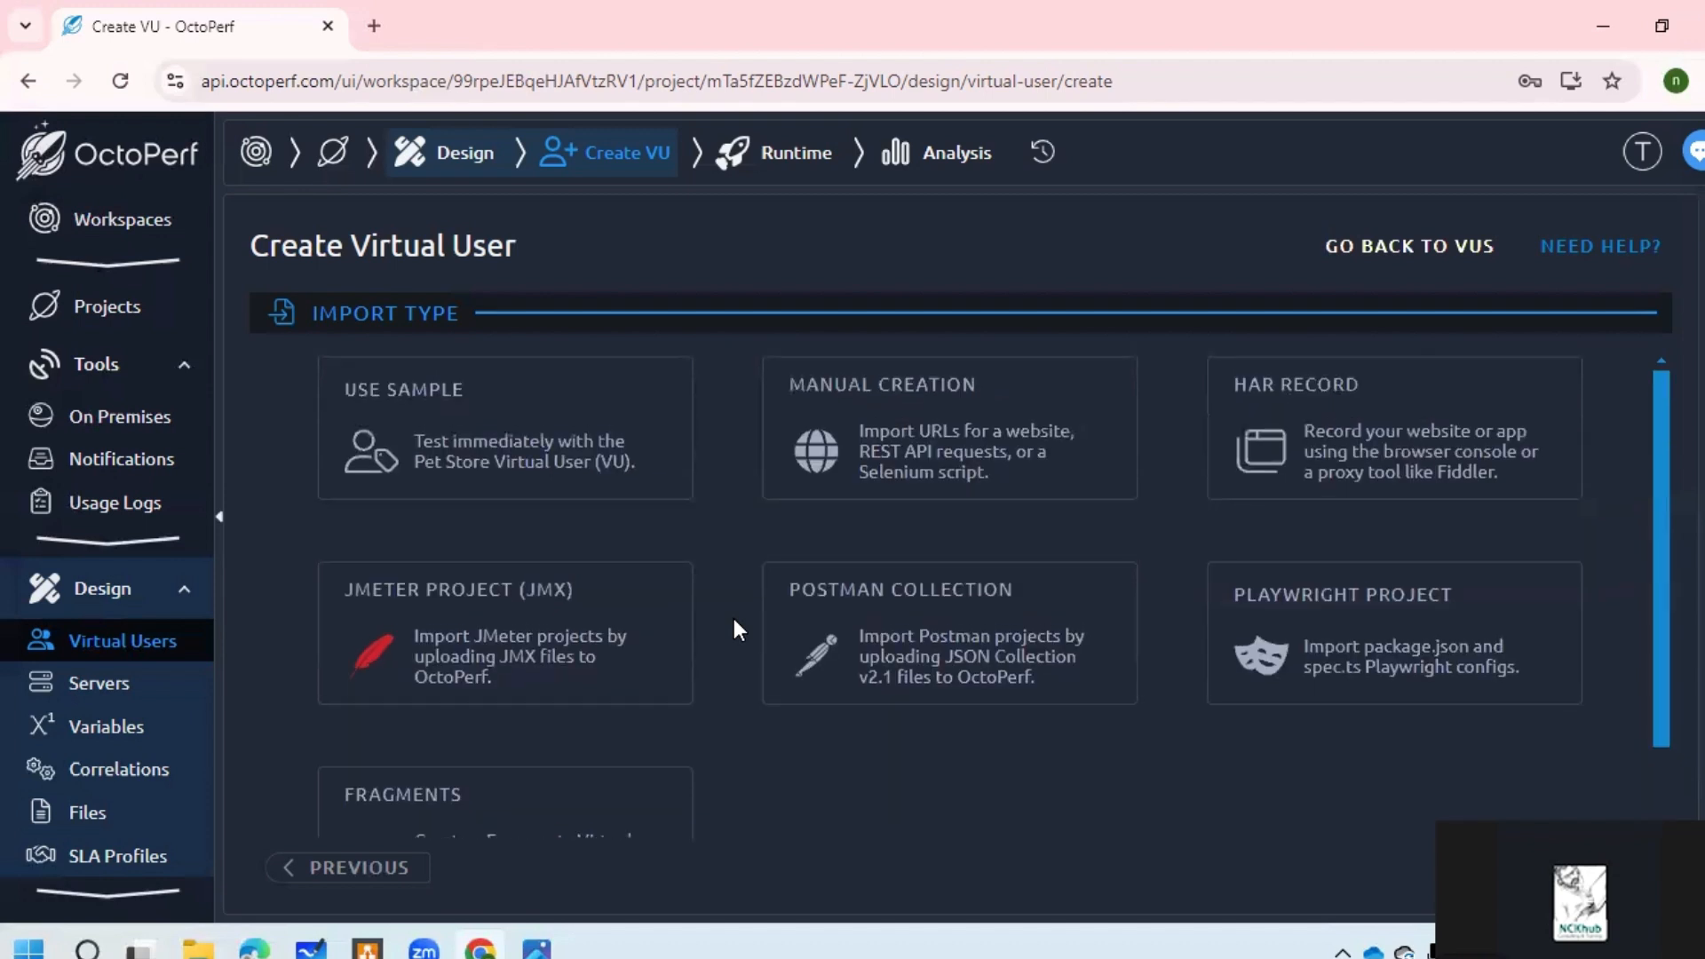
click(549, 455)
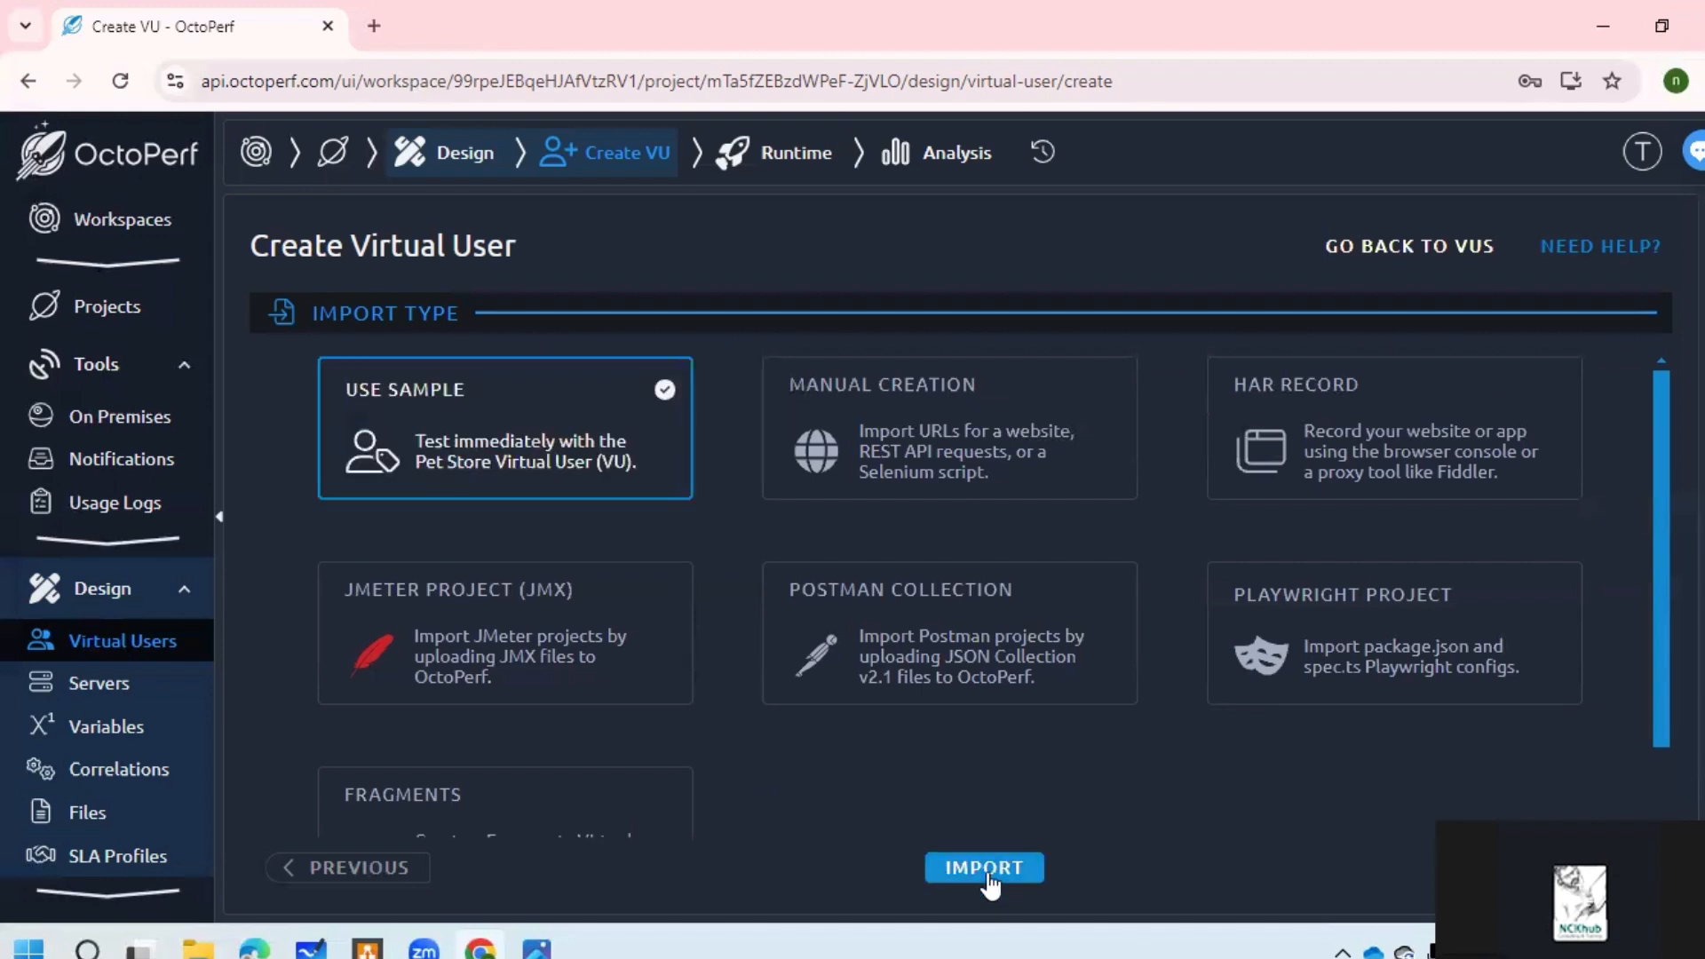
Step: Import the second sample User Journey and decline the browser's location request
click(984, 869)
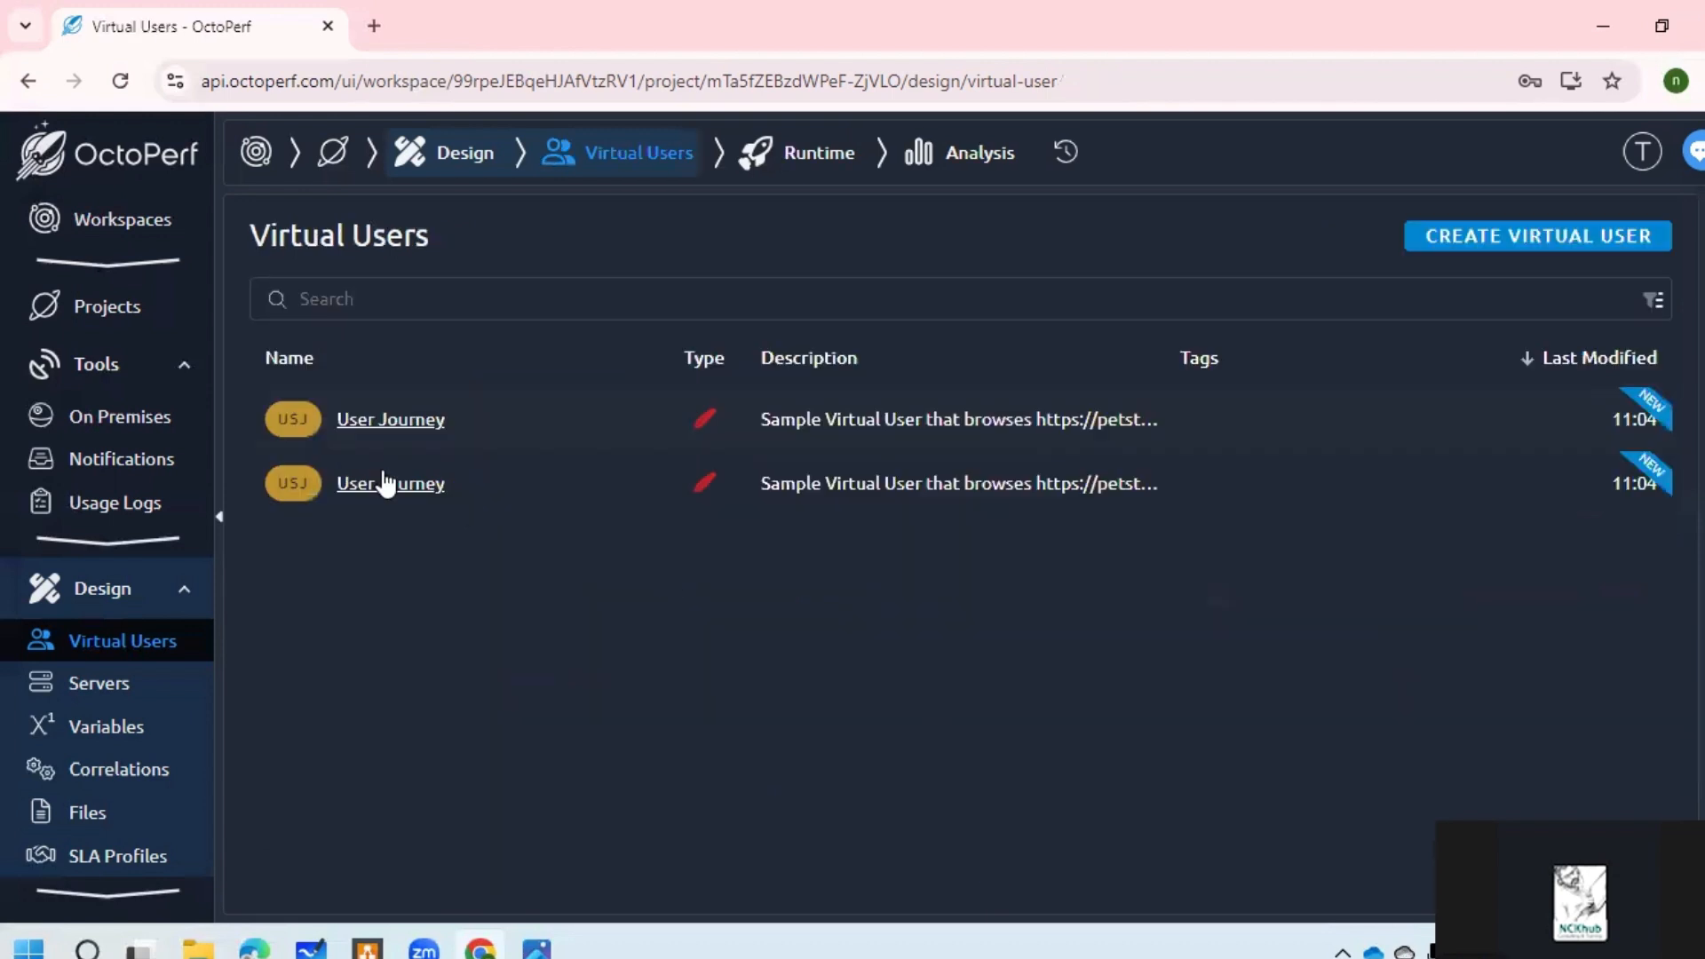
mouse_move(388, 496)
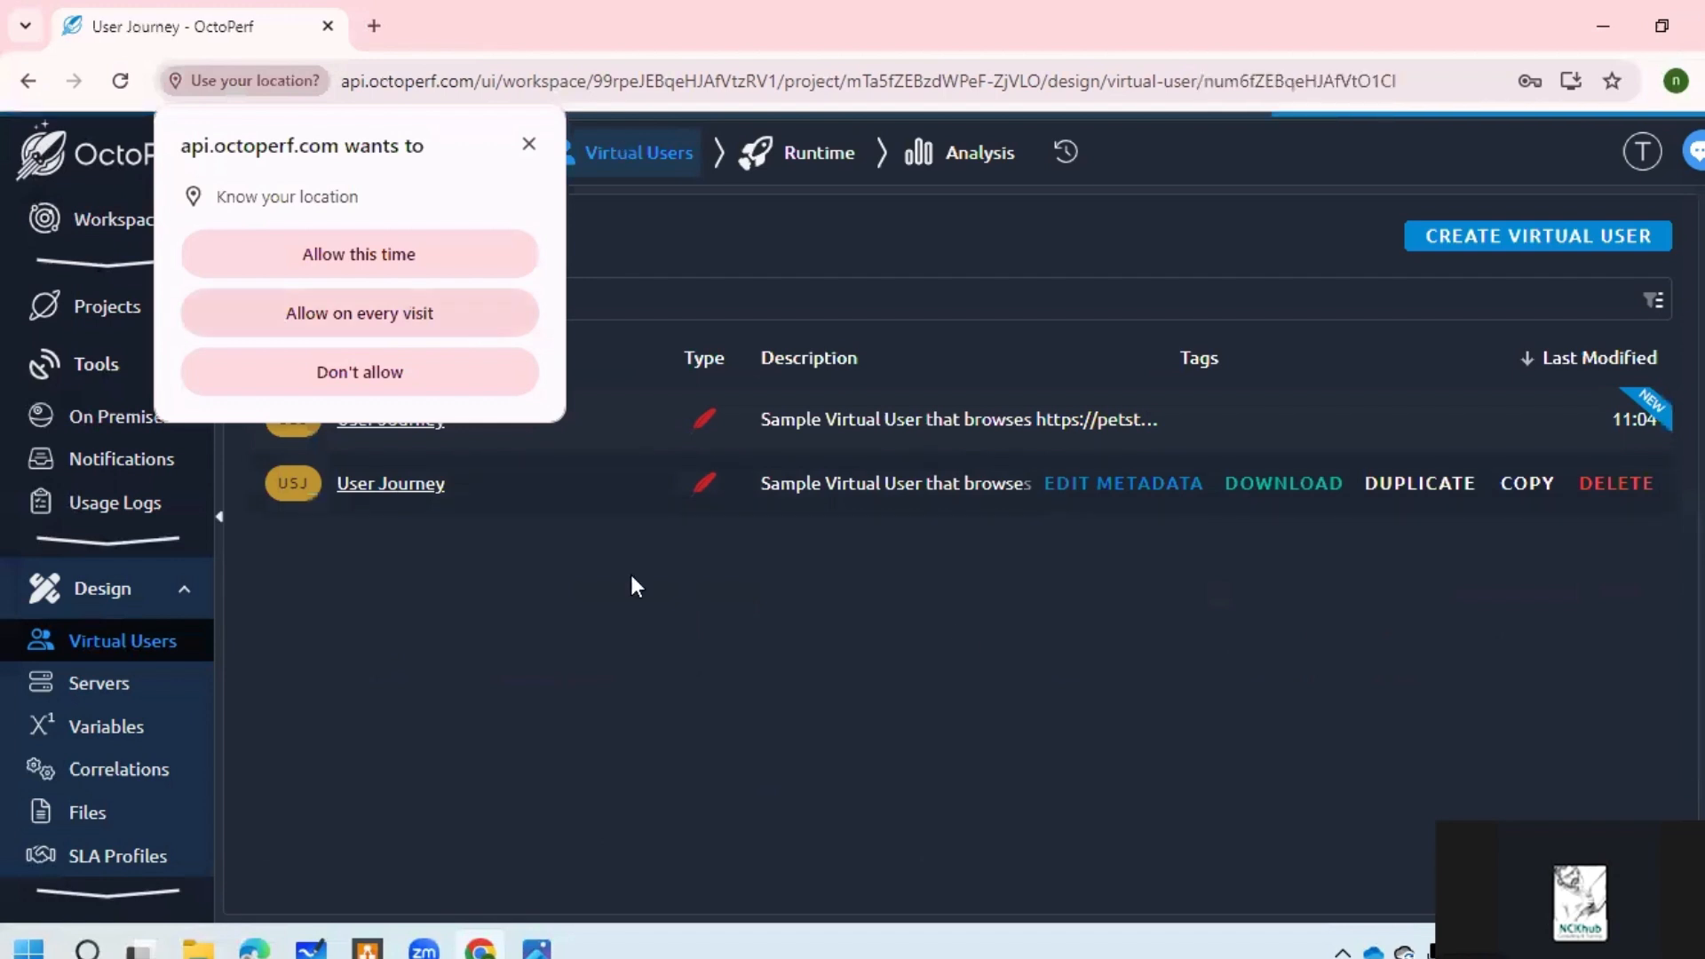
click(460, 369)
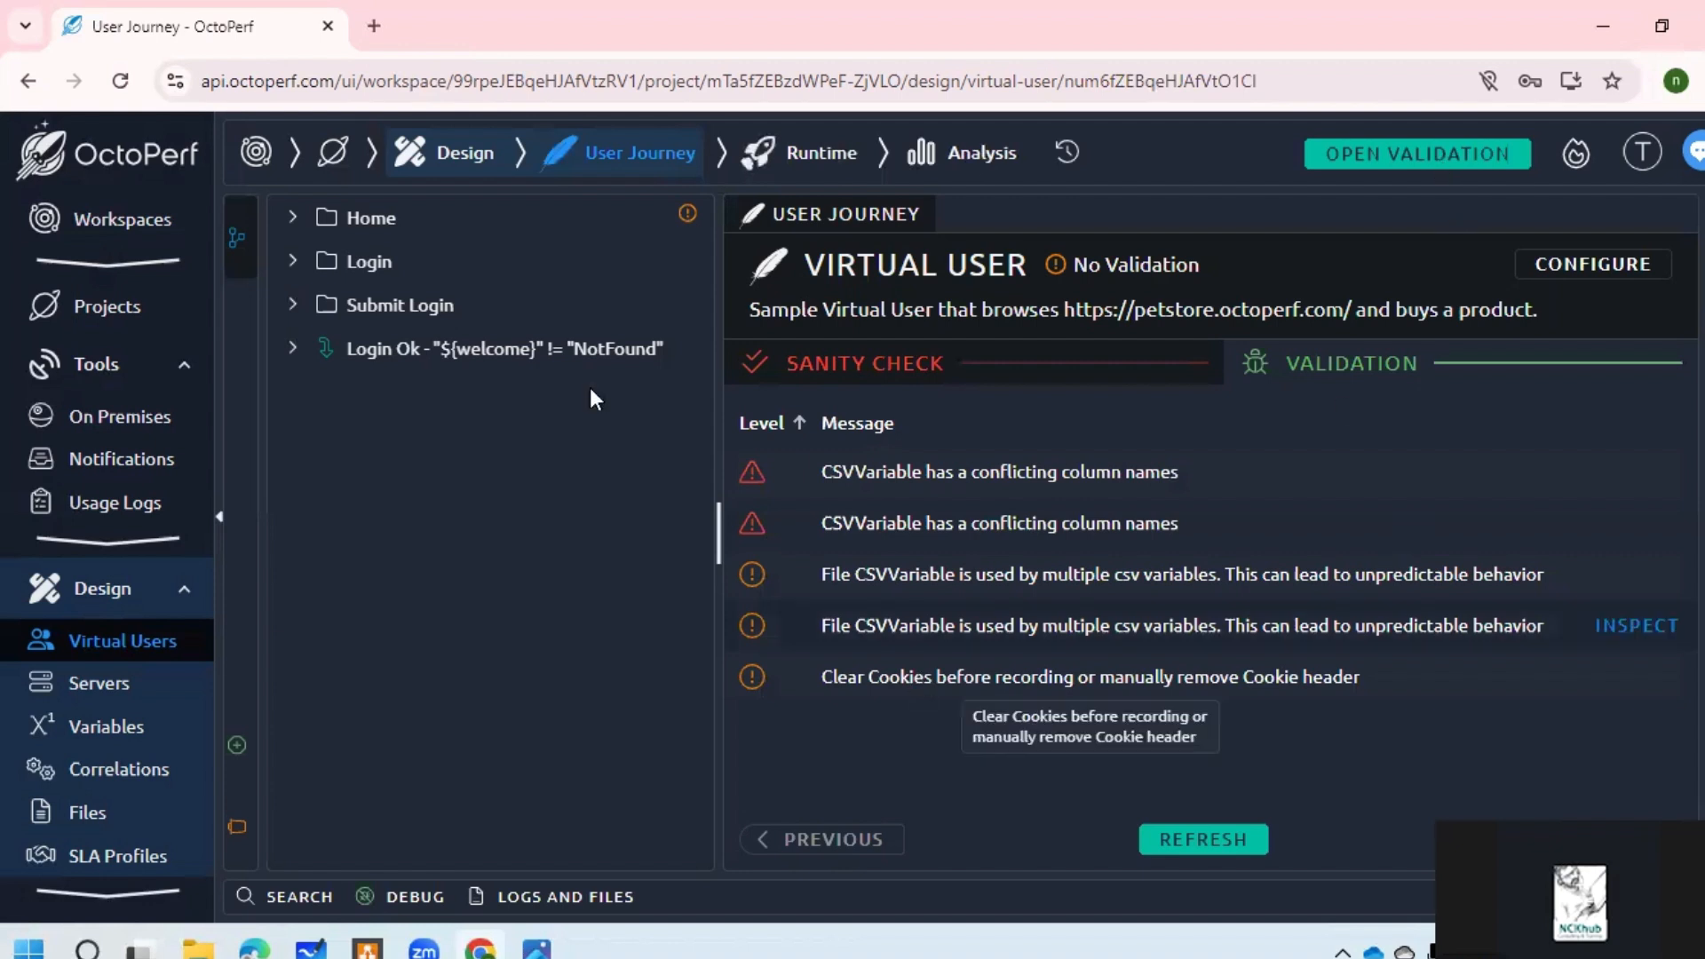
Step: Open the Login Ok condition container, then view the project's Servers list
click(1156, 531)
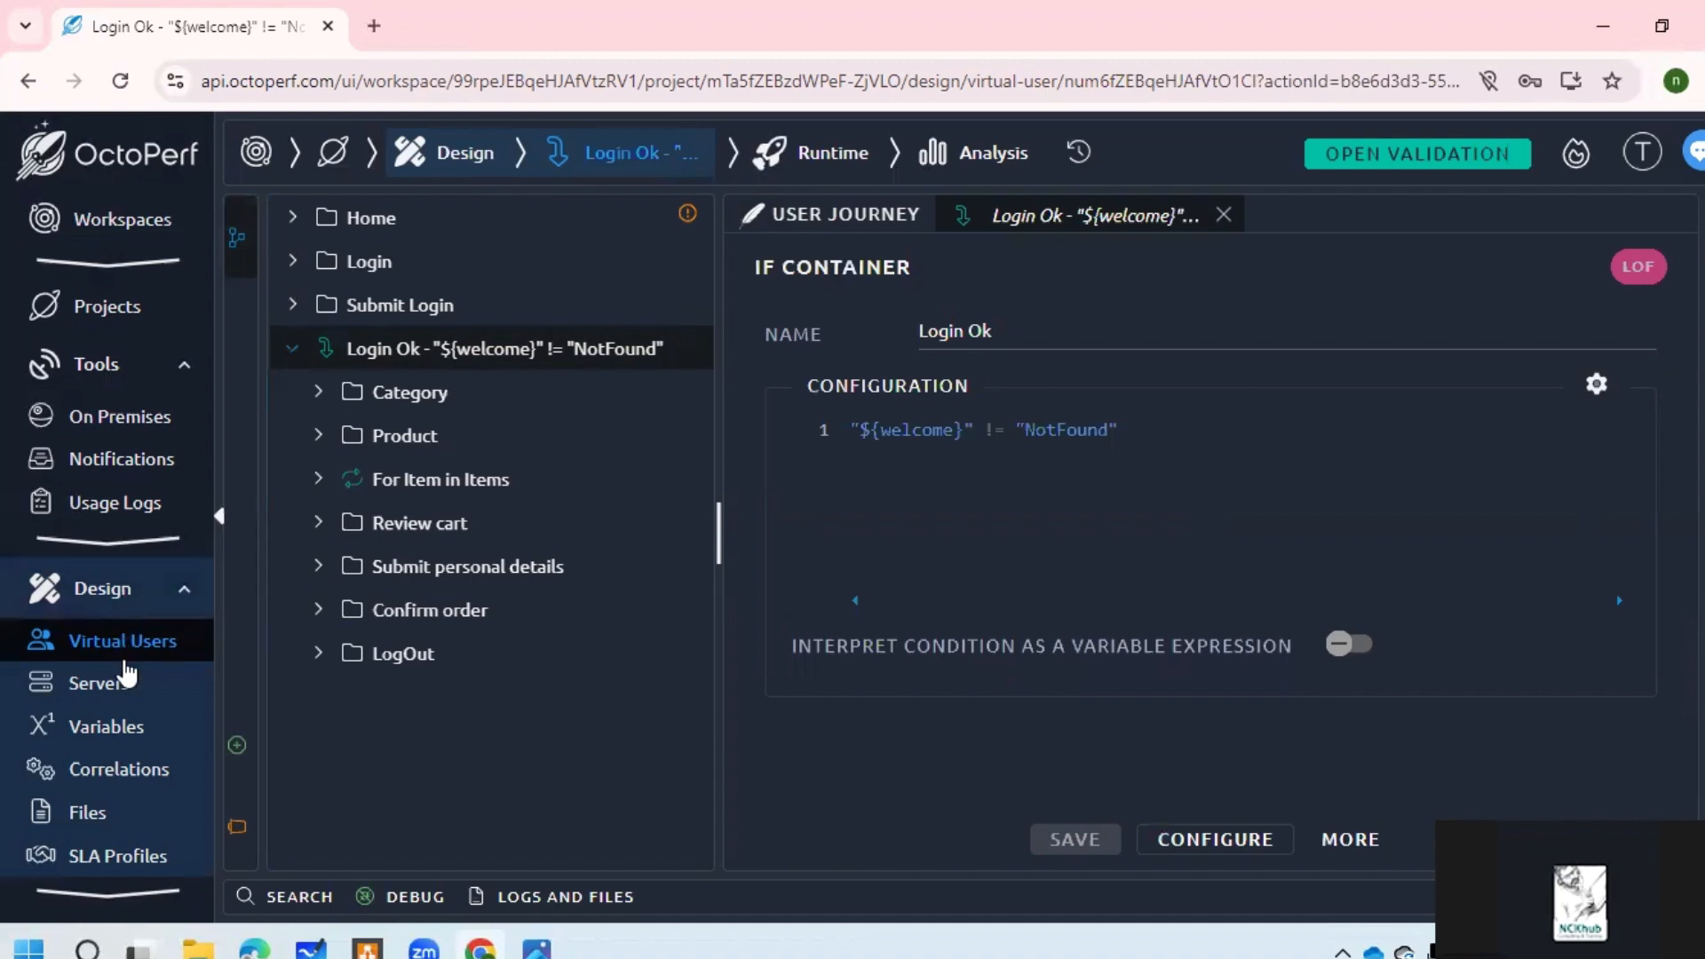
scroll(115, 693, down, 2)
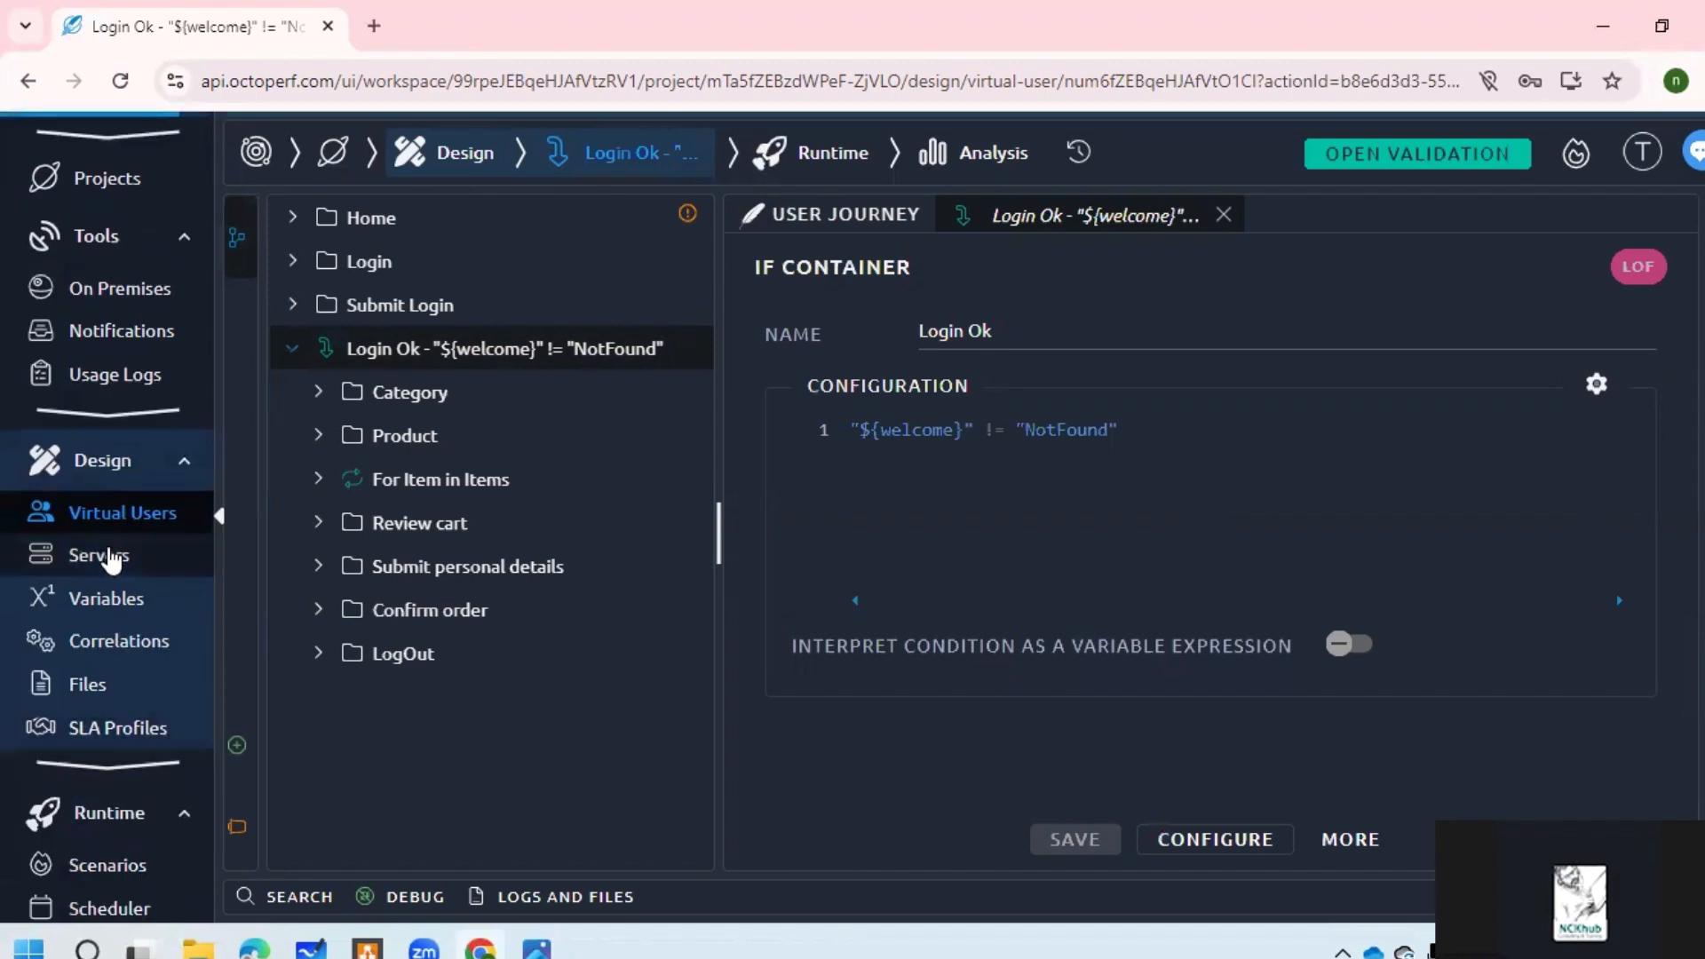
click(100, 555)
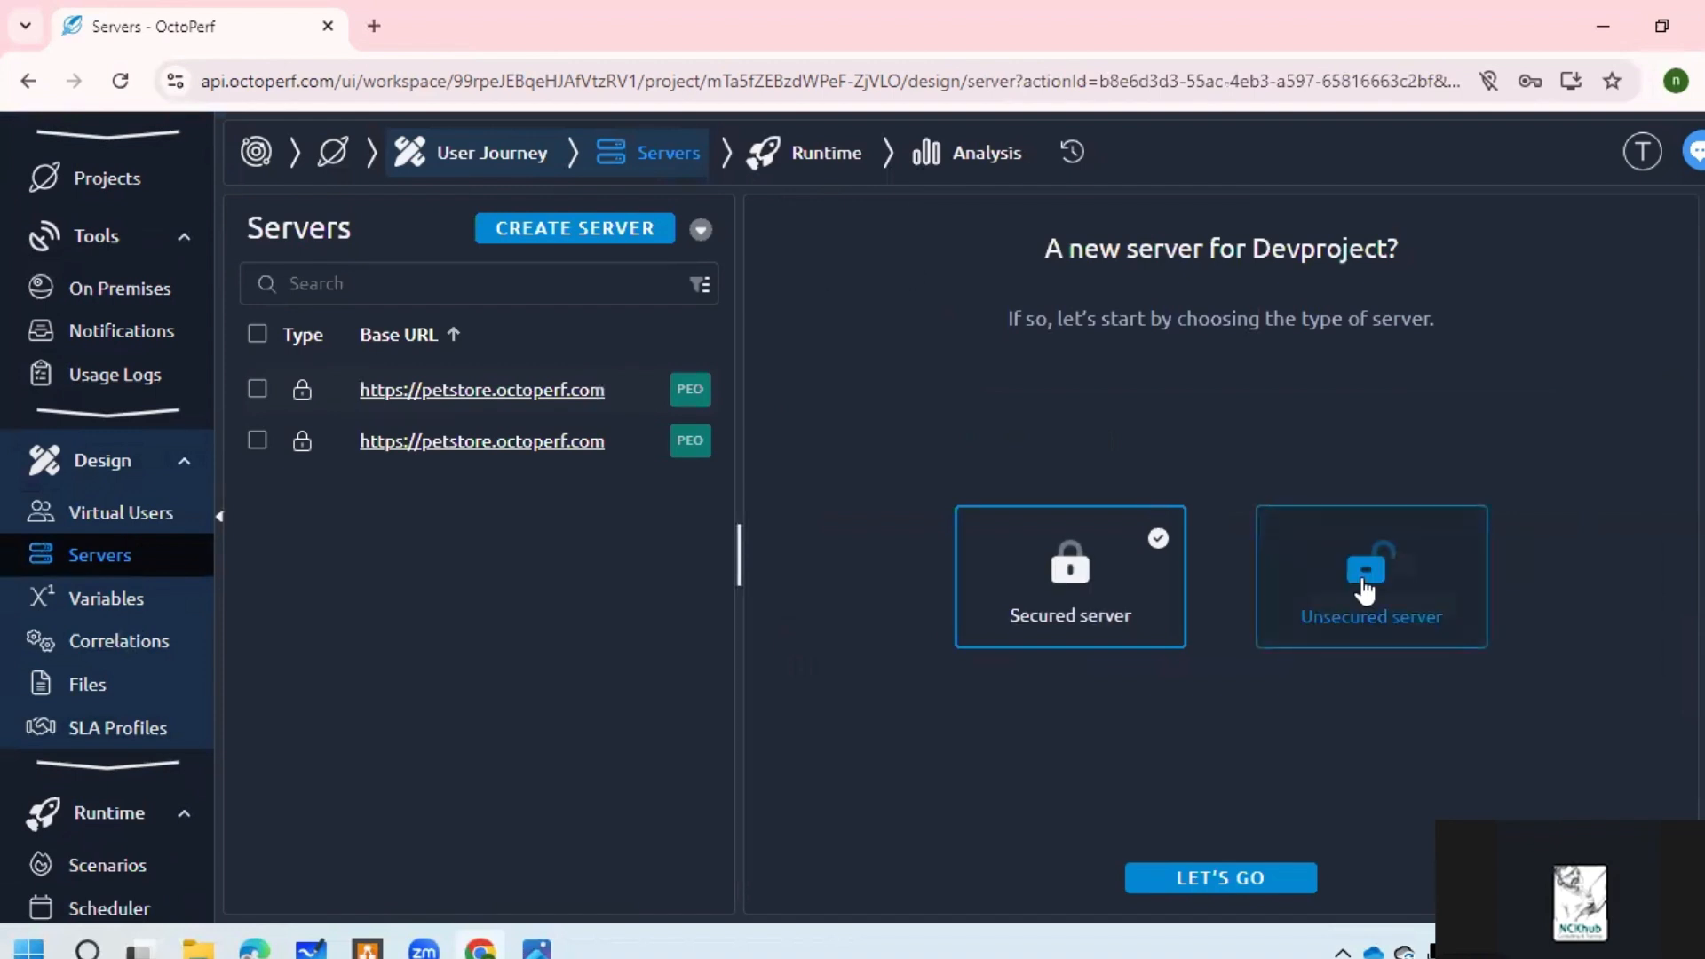
Step: Show Devproject's correlation rules (SourcePage and fp)
click(137, 646)
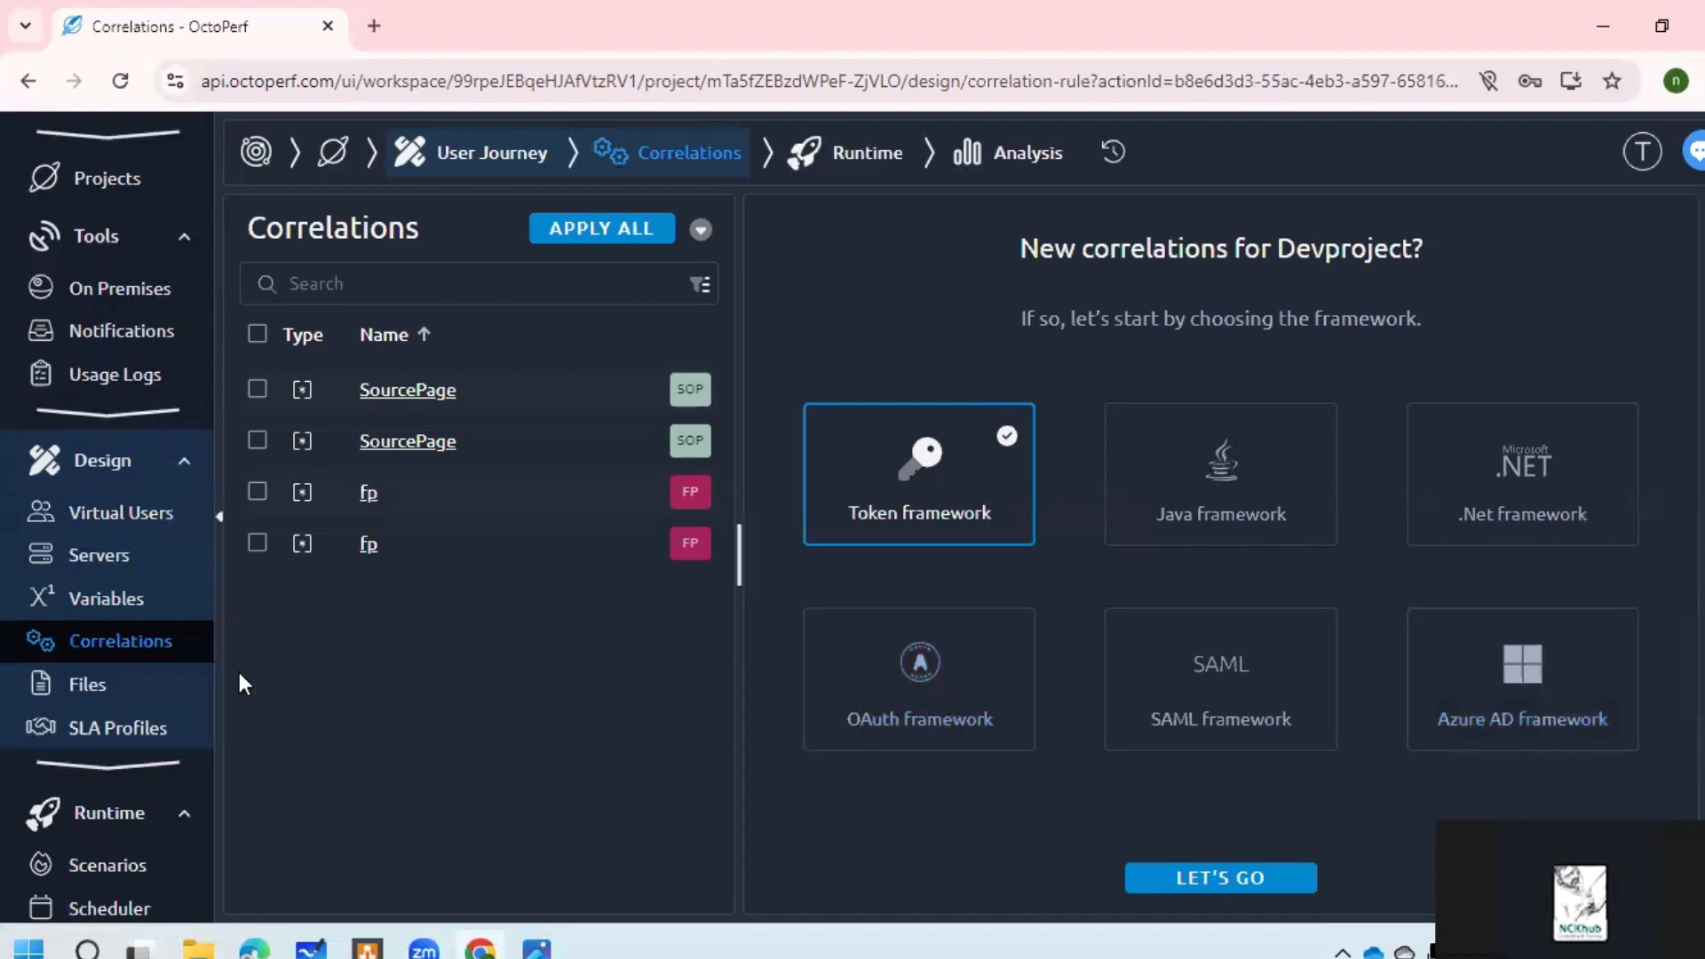
scroll(164, 533, up, 1)
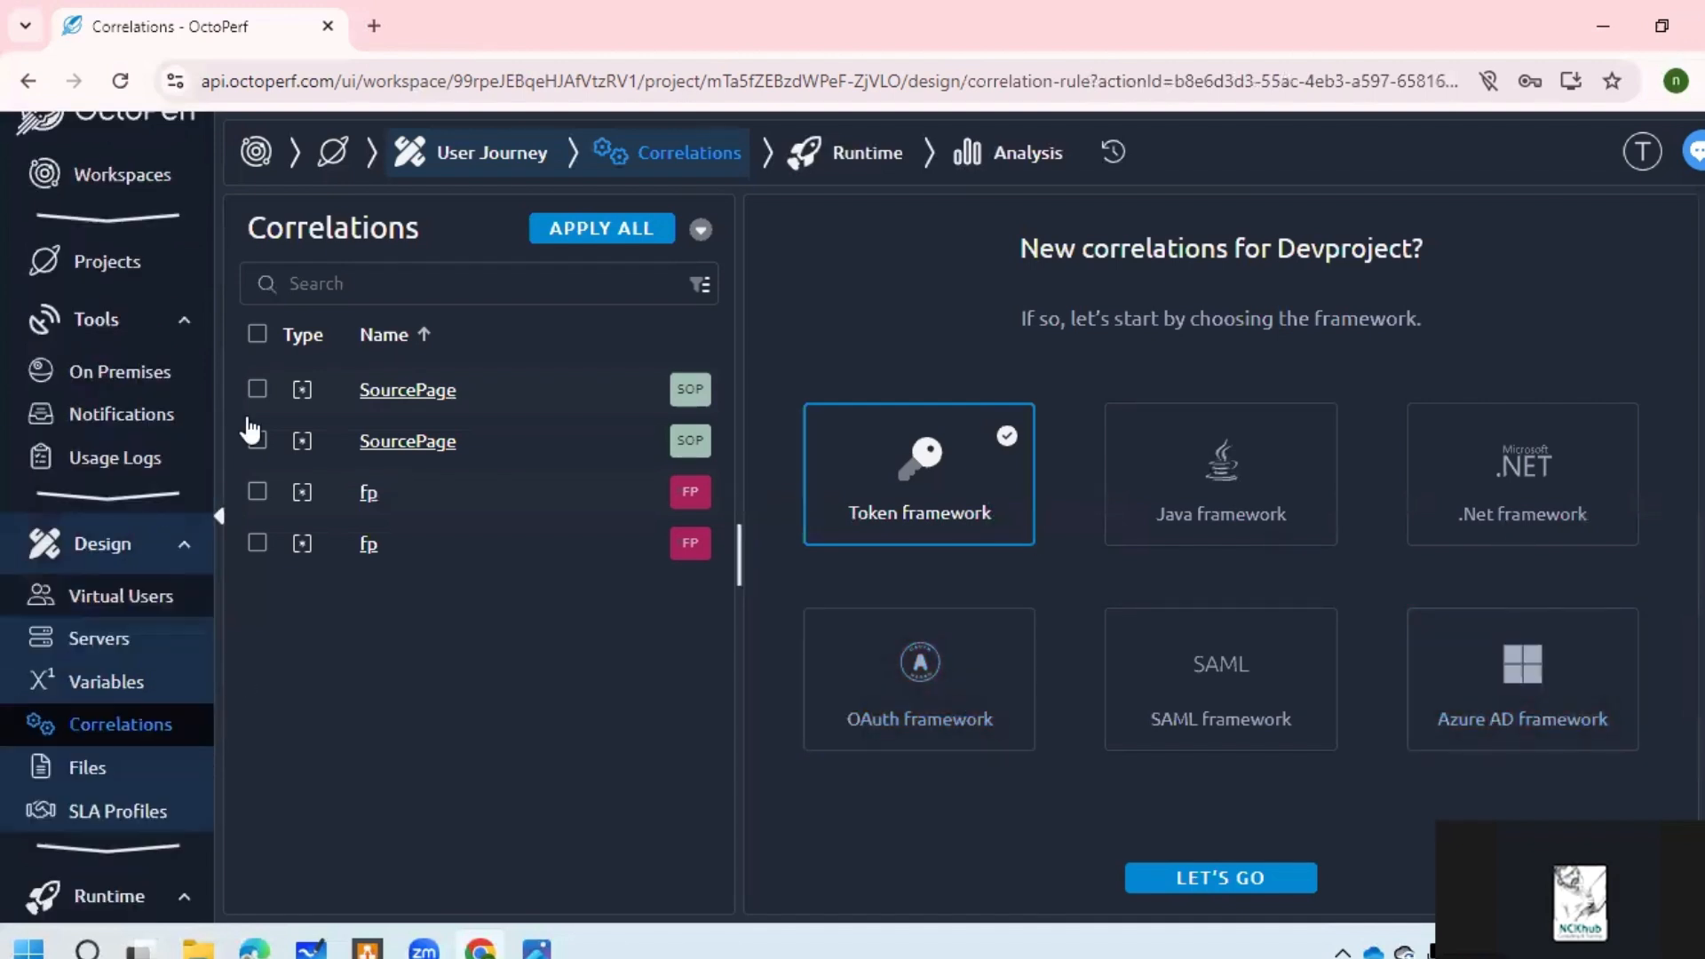
Step: Go back to Projects, reopen Devproject and open its first User Journey virtual user
click(329, 169)
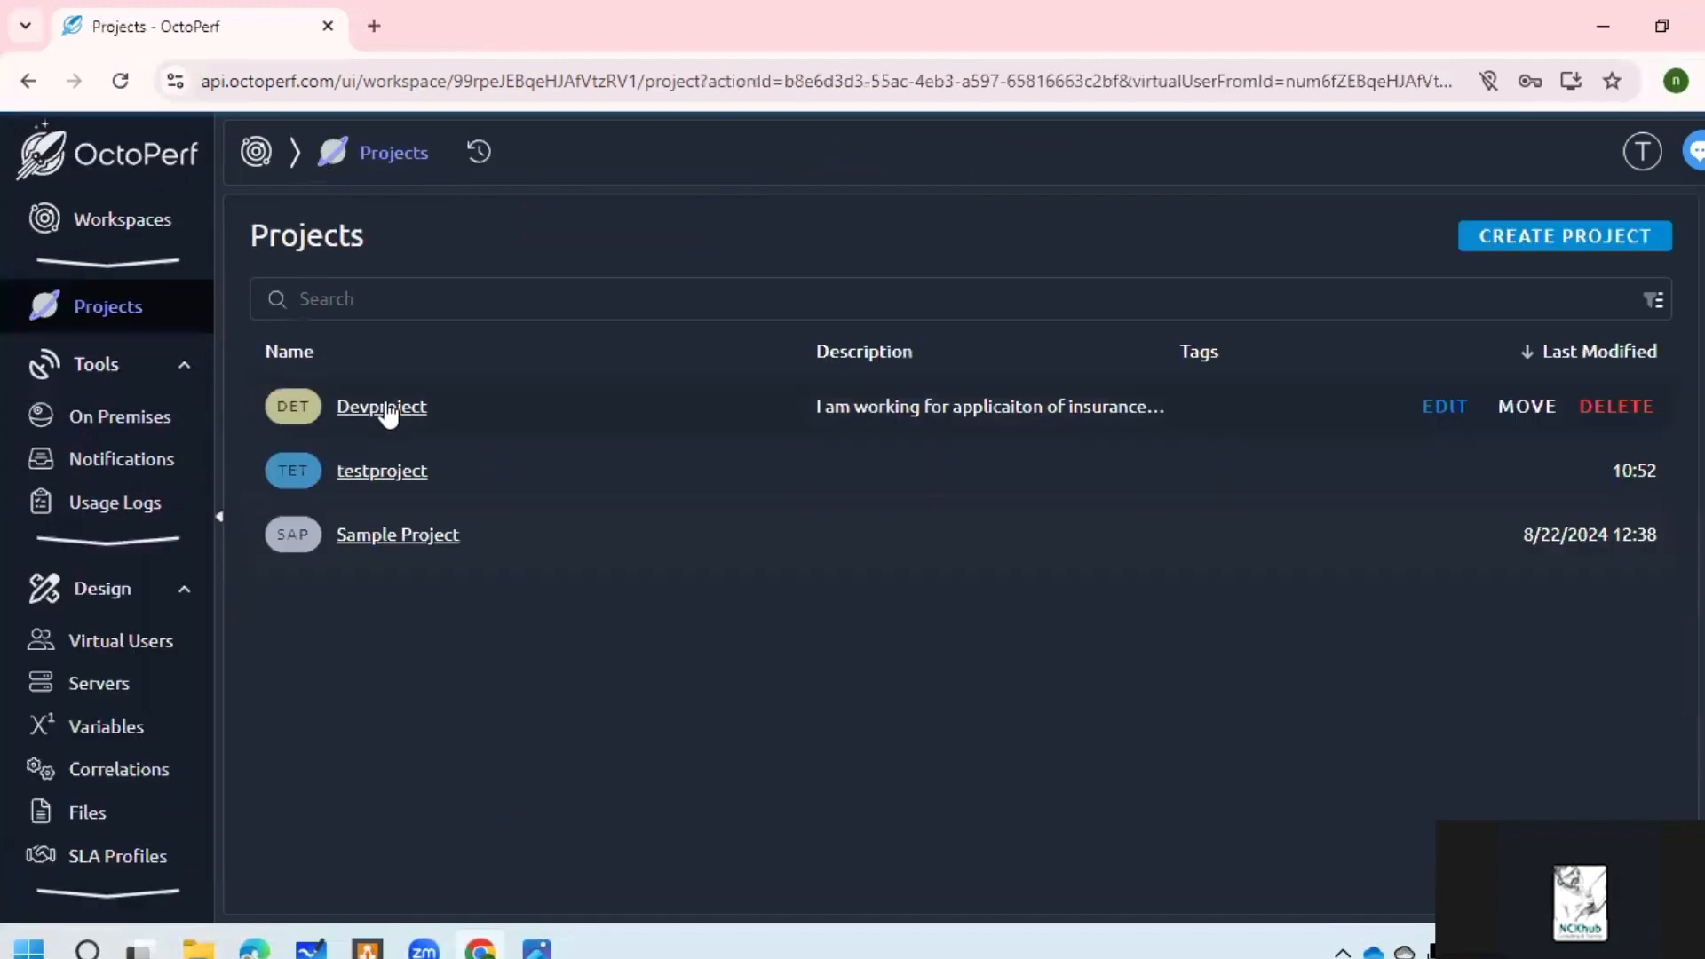
click(387, 410)
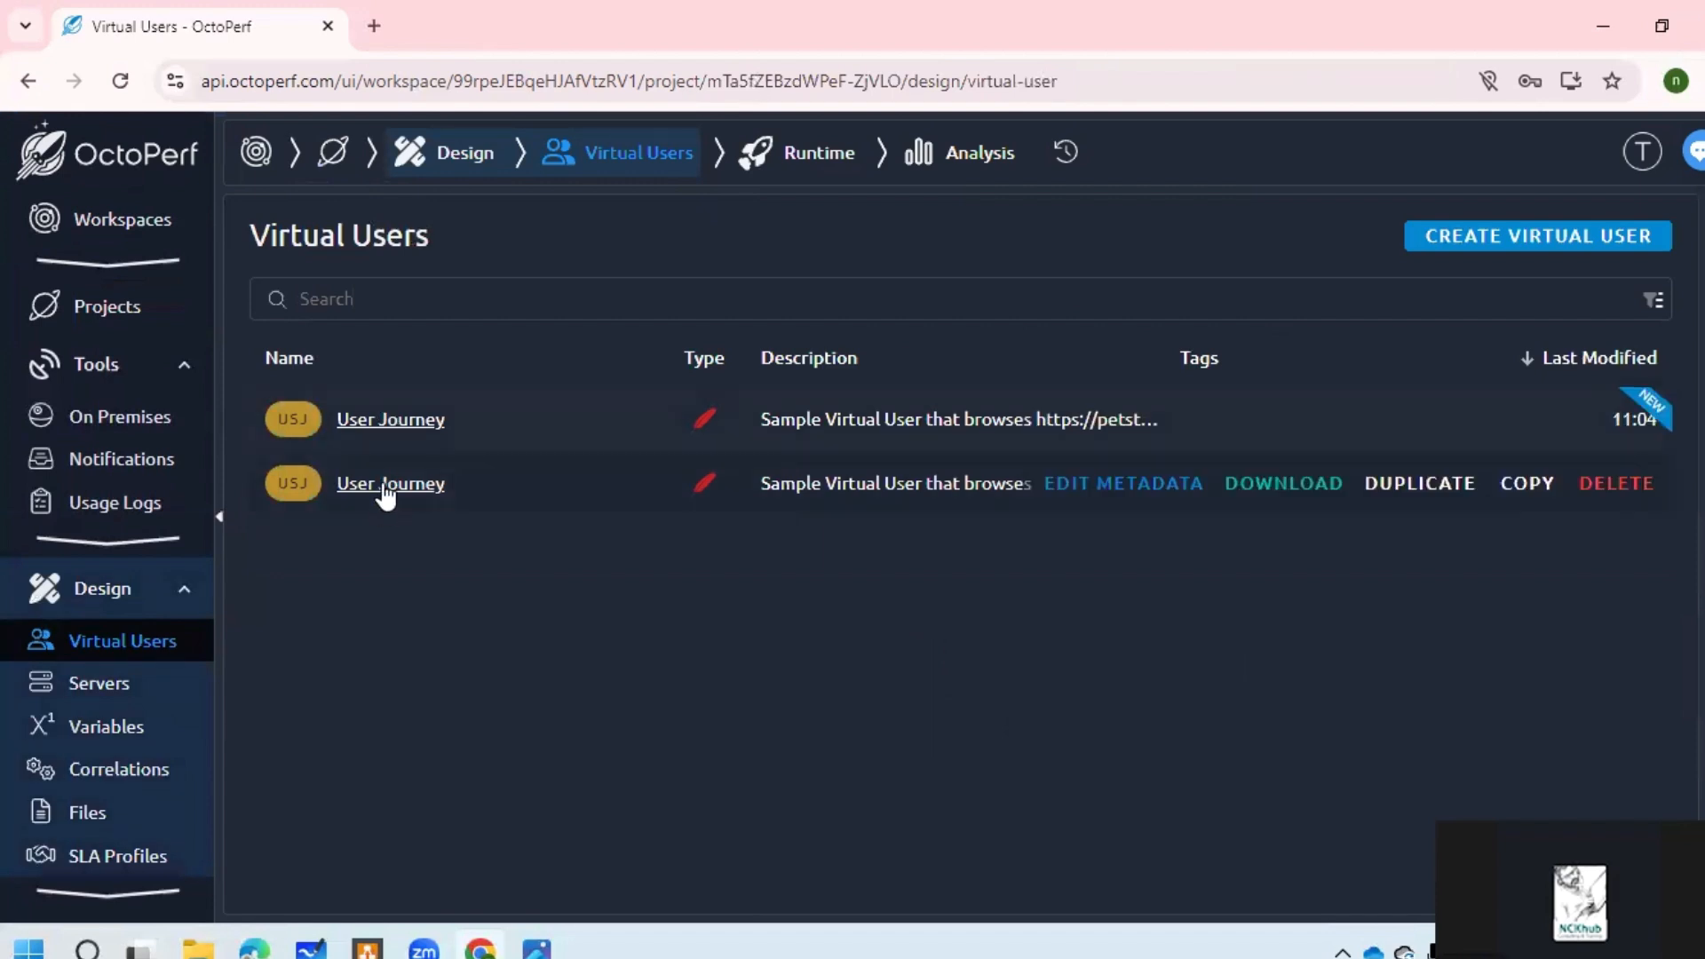
click(391, 422)
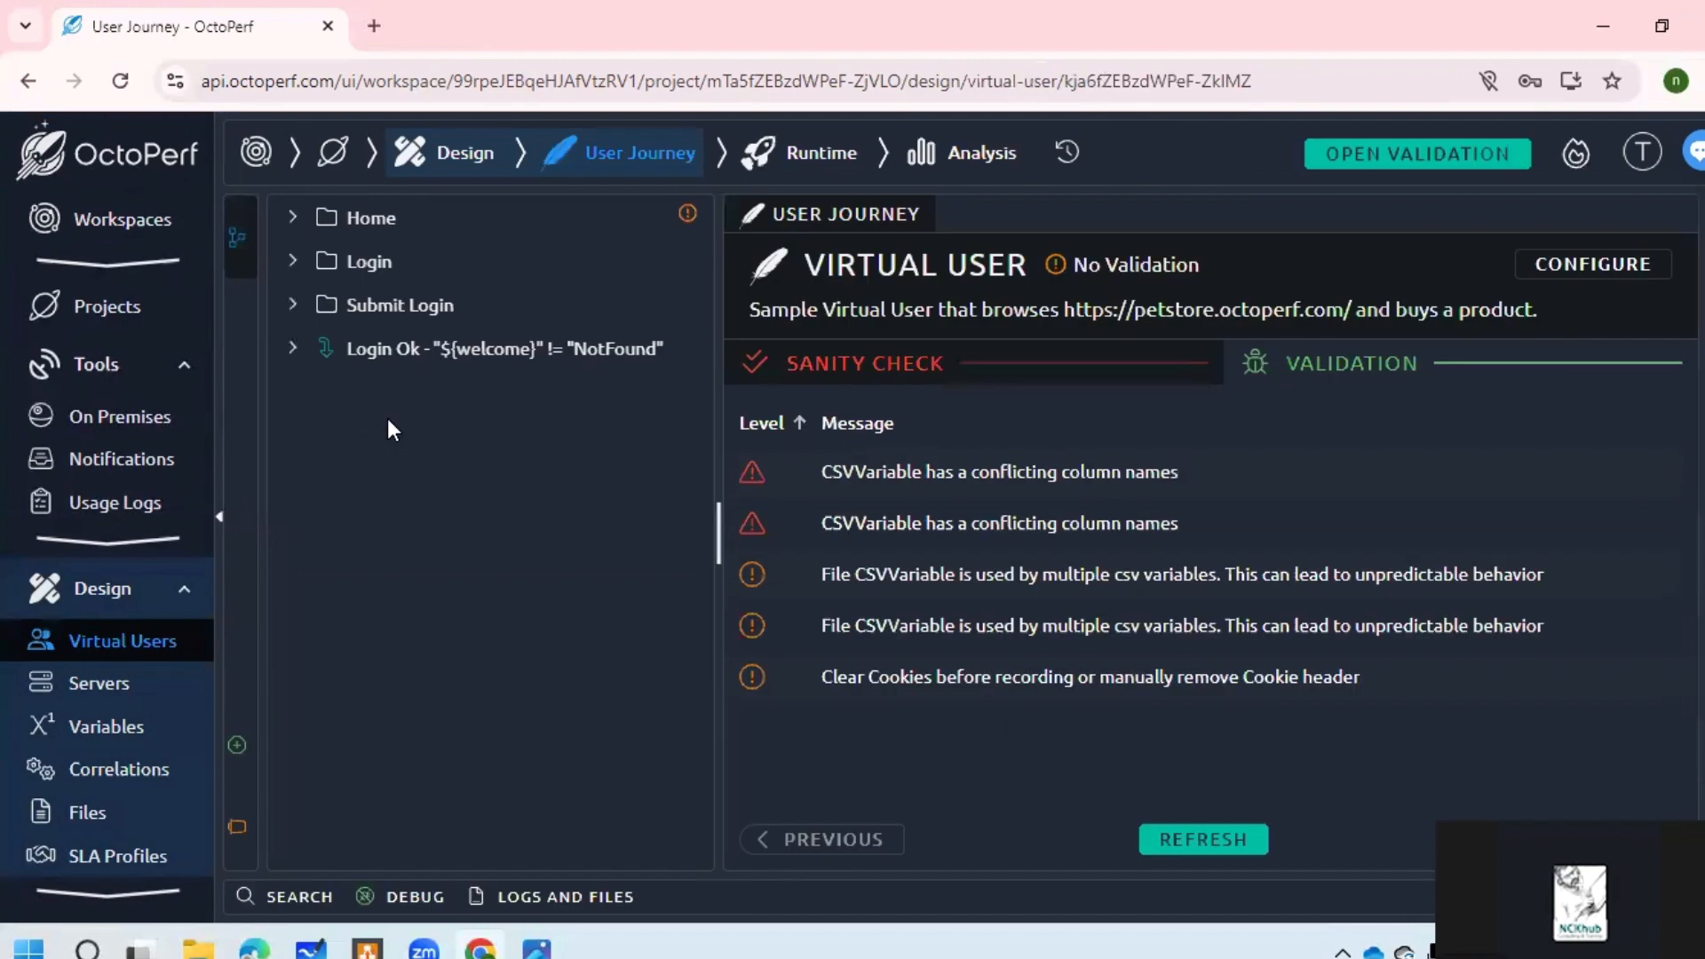
Step: Create a new runtime scenario and advance to its location settings
click(805, 160)
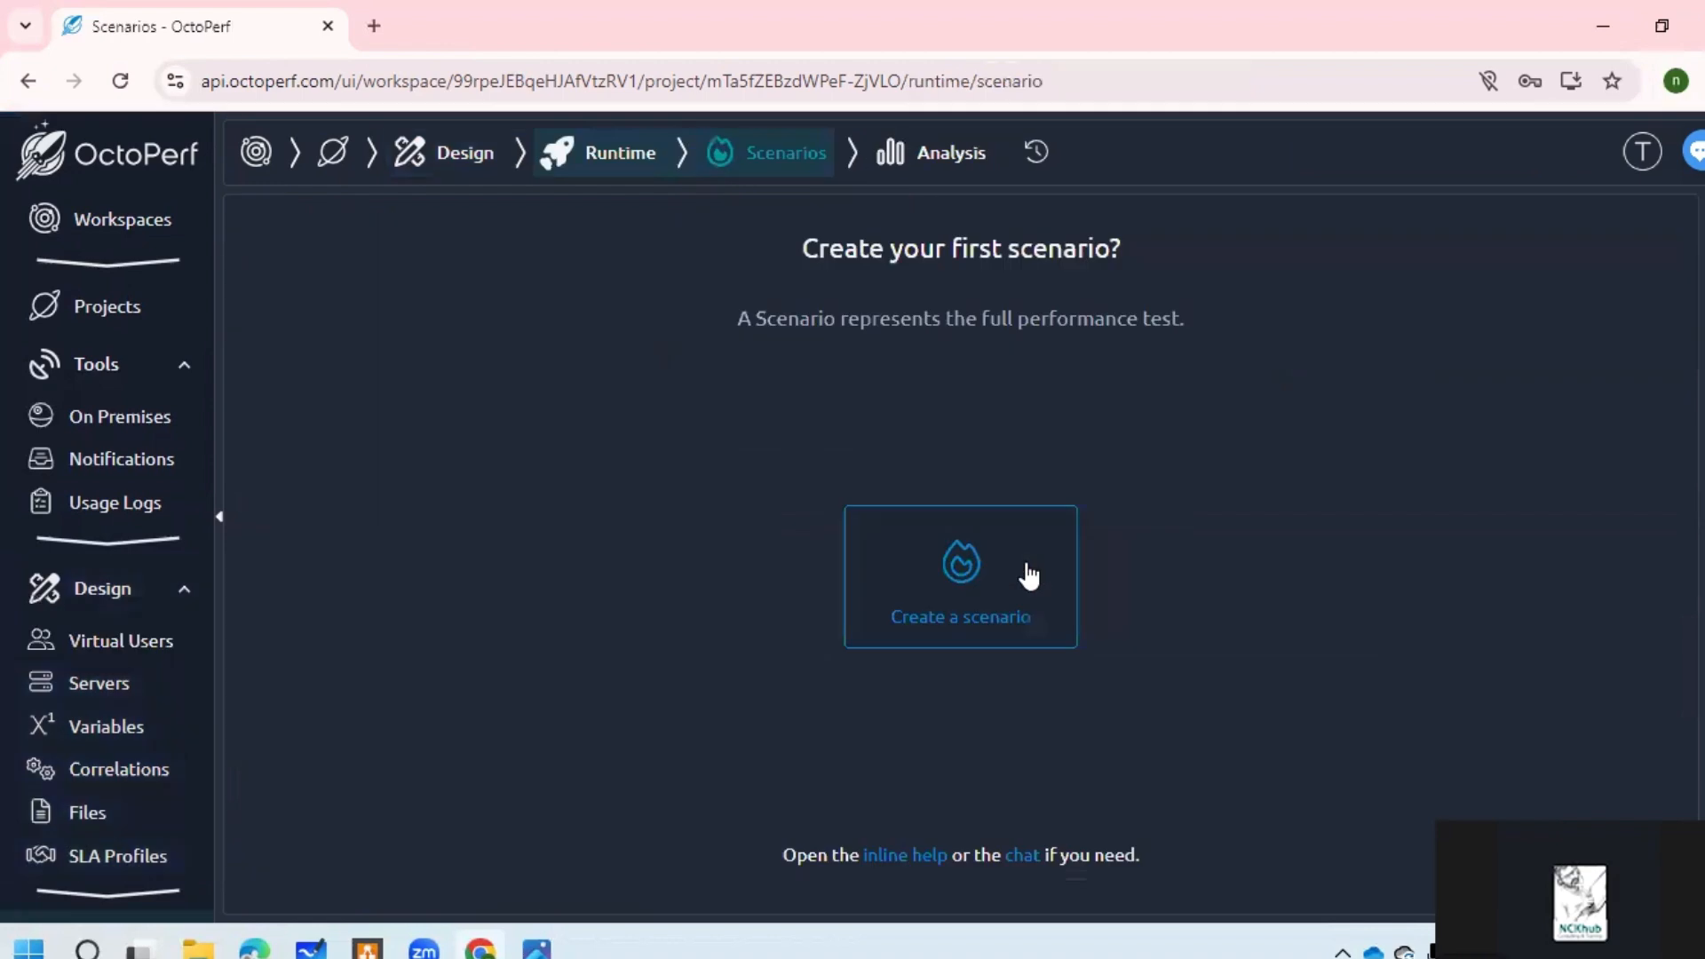
click(984, 590)
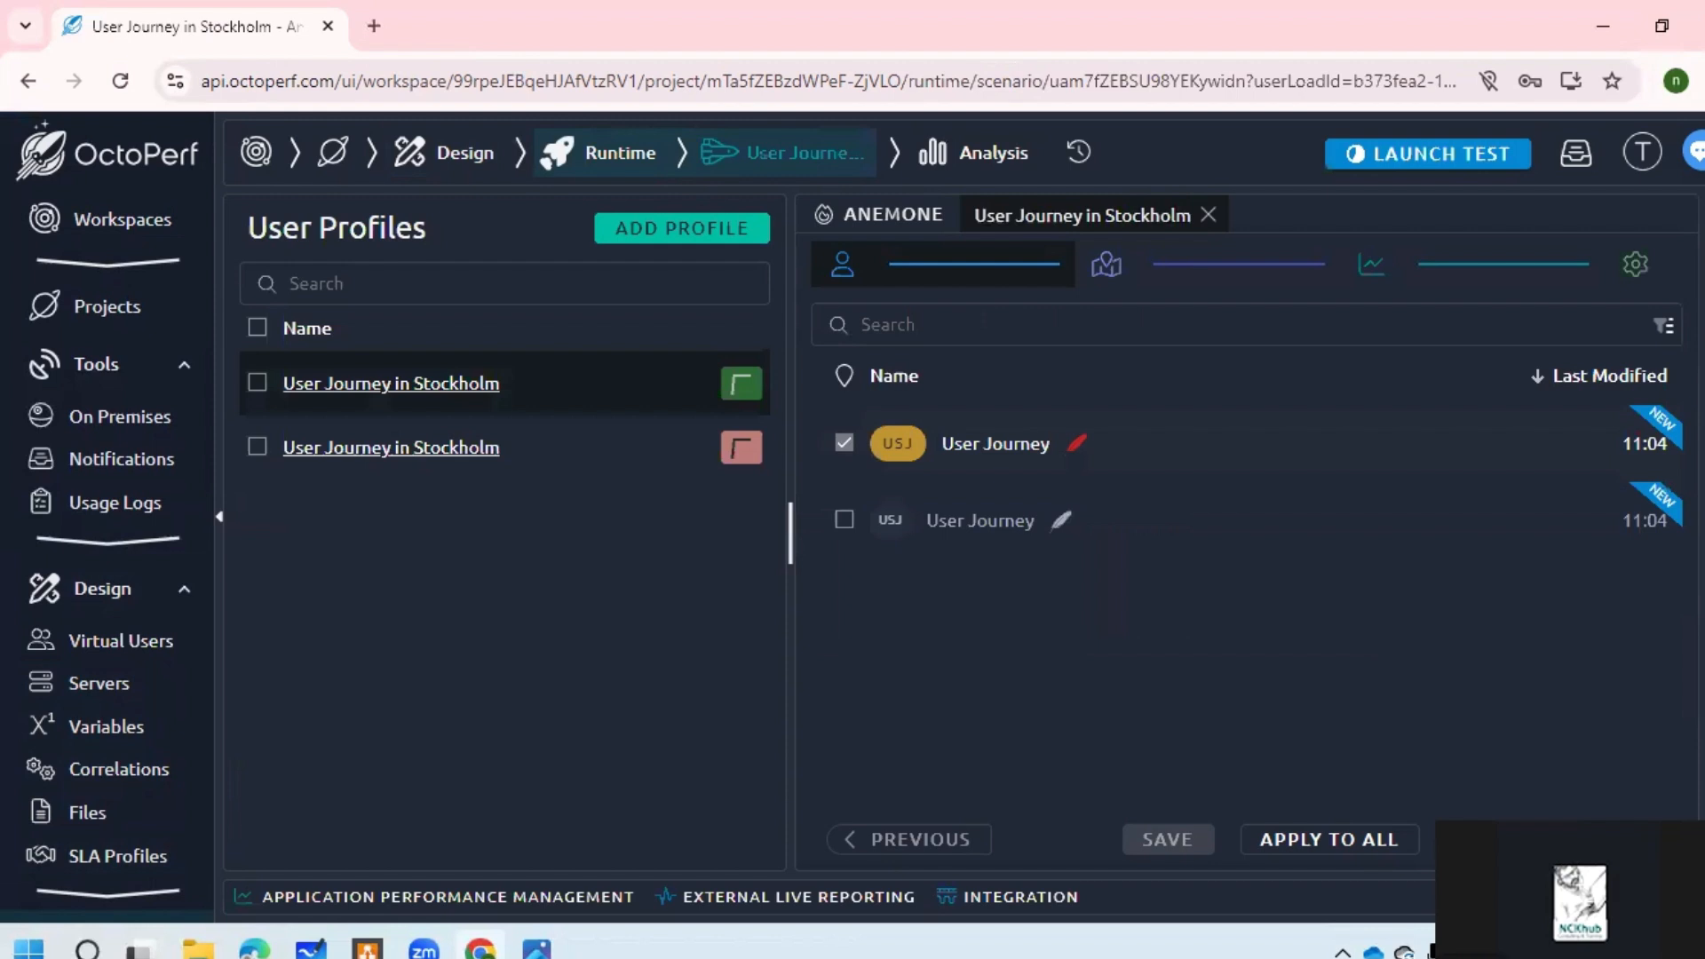
click(1609, 839)
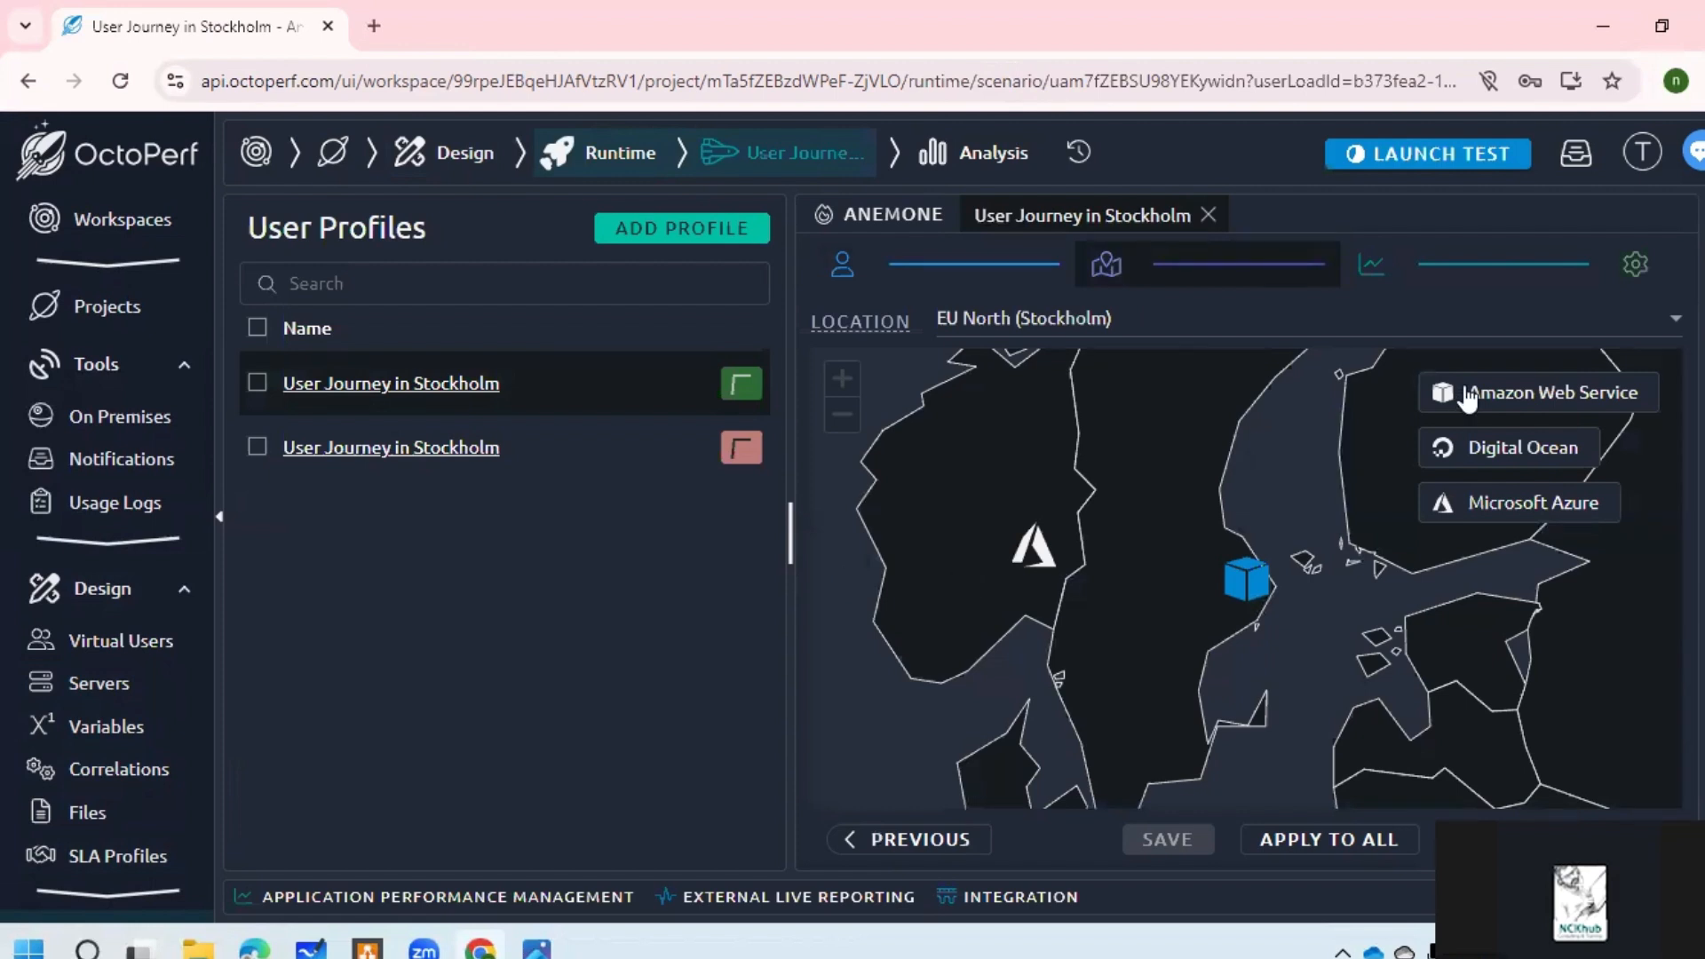
Step: Toggle Digital Ocean and Azure off and back on so all providers show
click(1488, 460)
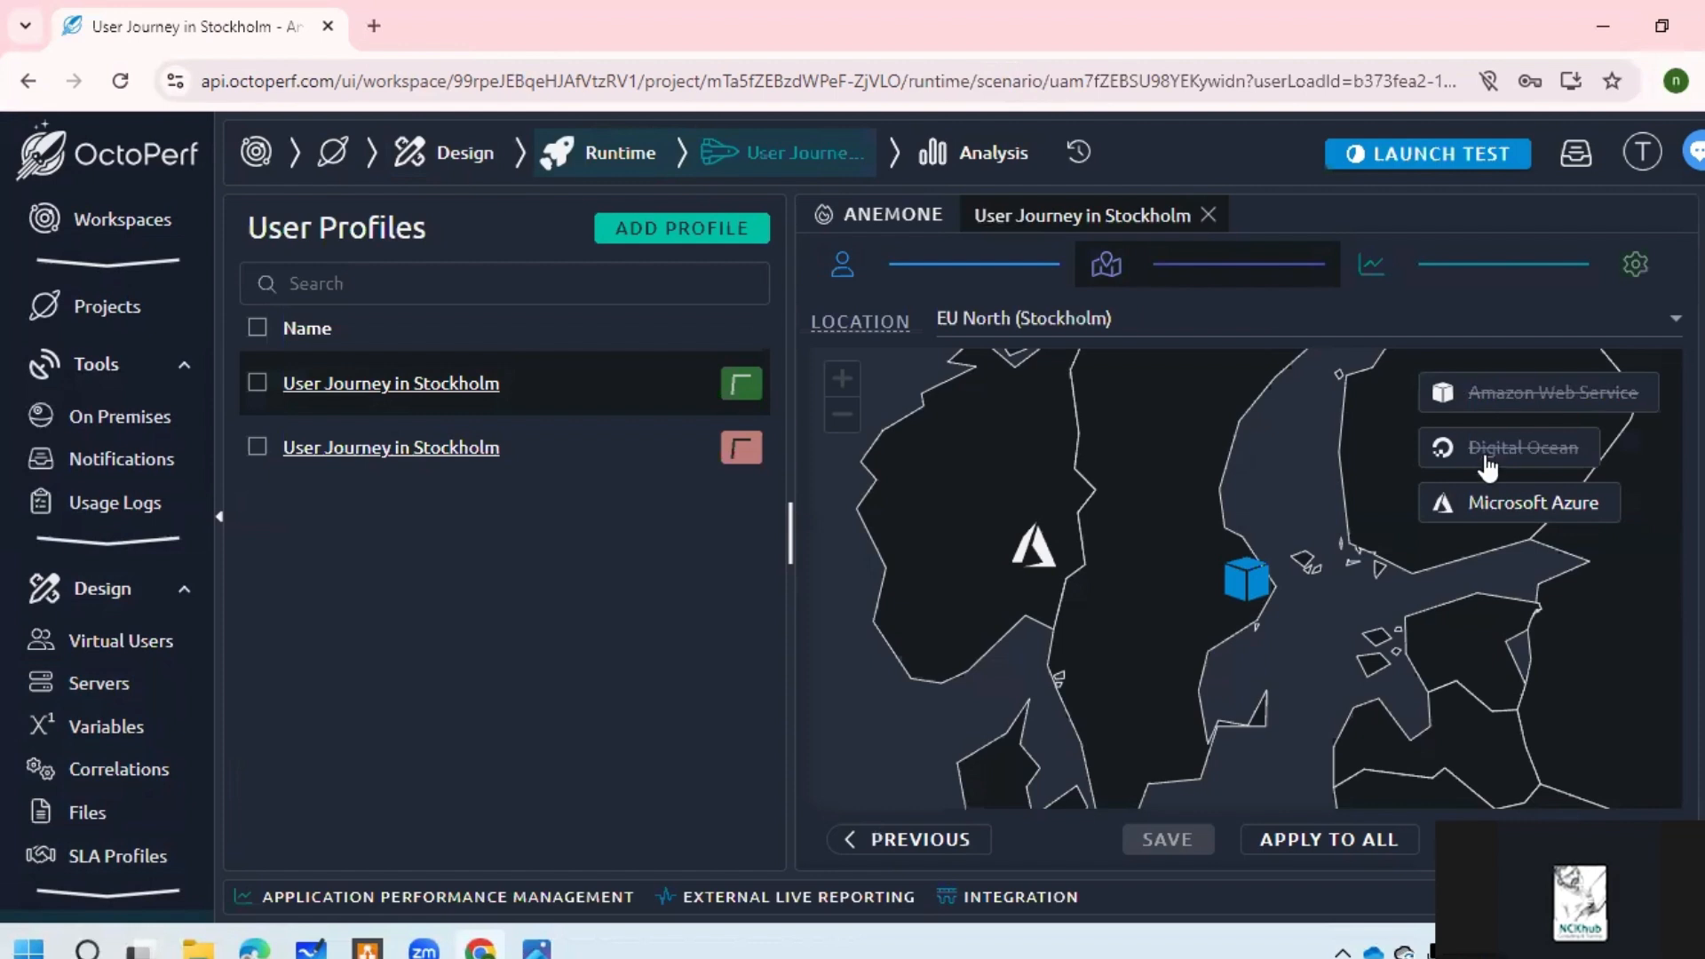
click(1496, 522)
click(1496, 522)
click(1494, 452)
click(1495, 396)
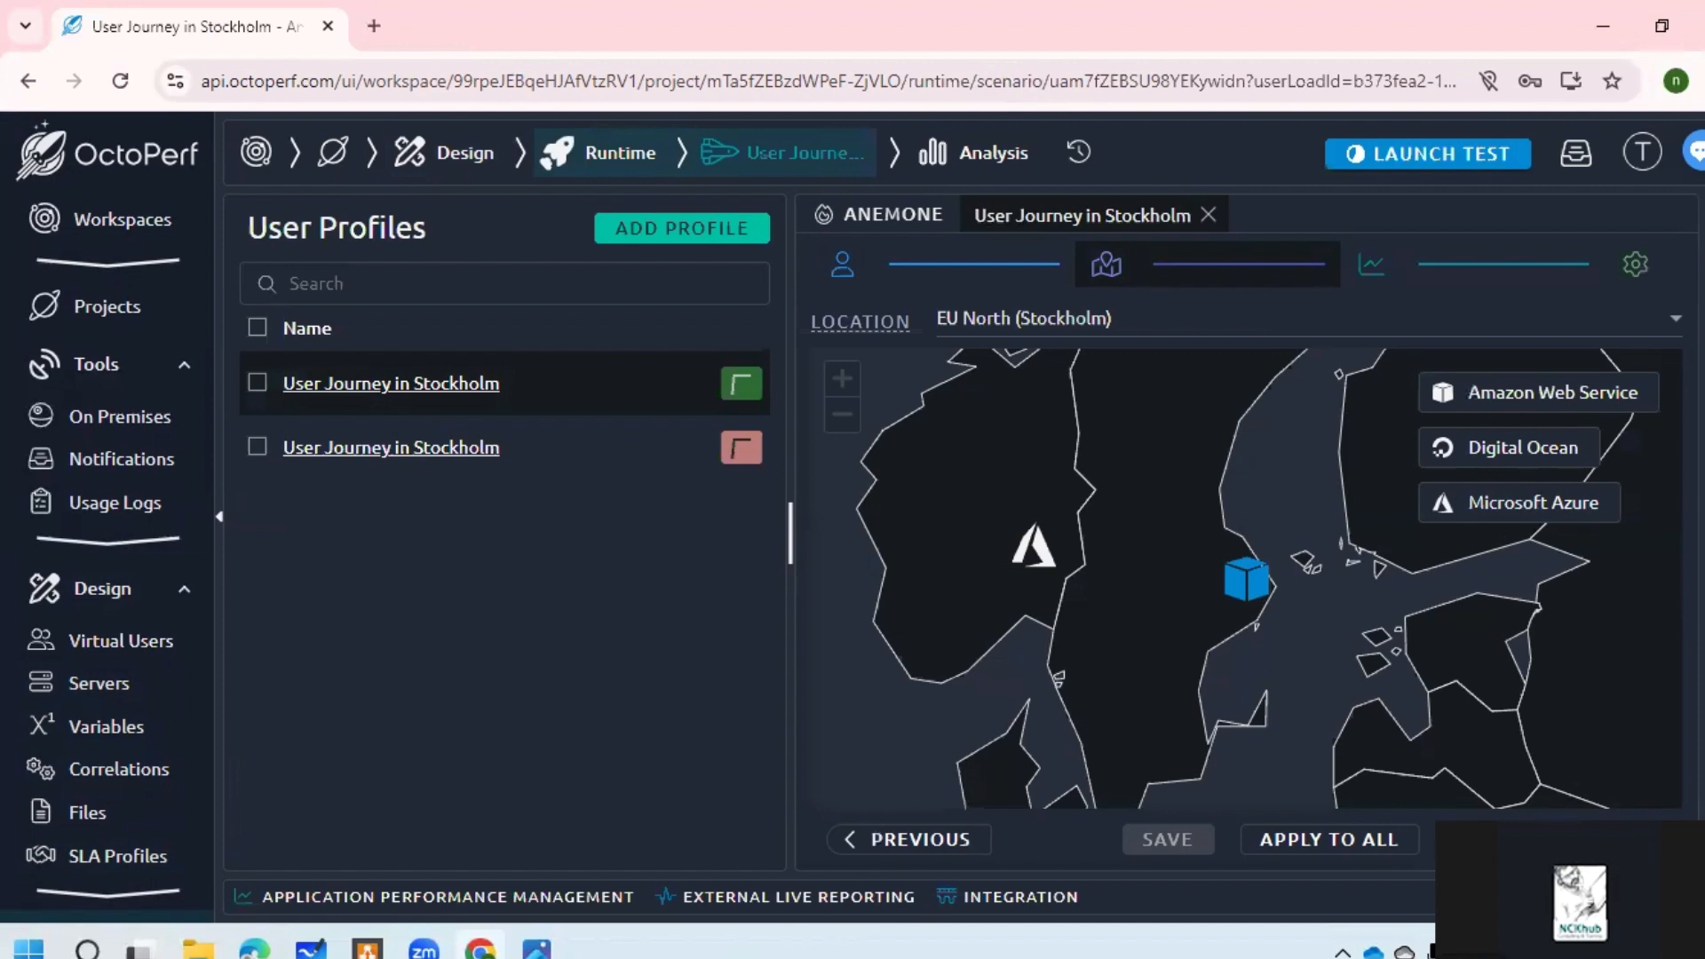
Step: Set the first Stockholm profile's starting load to 2 users and show its name settings
click(257, 383)
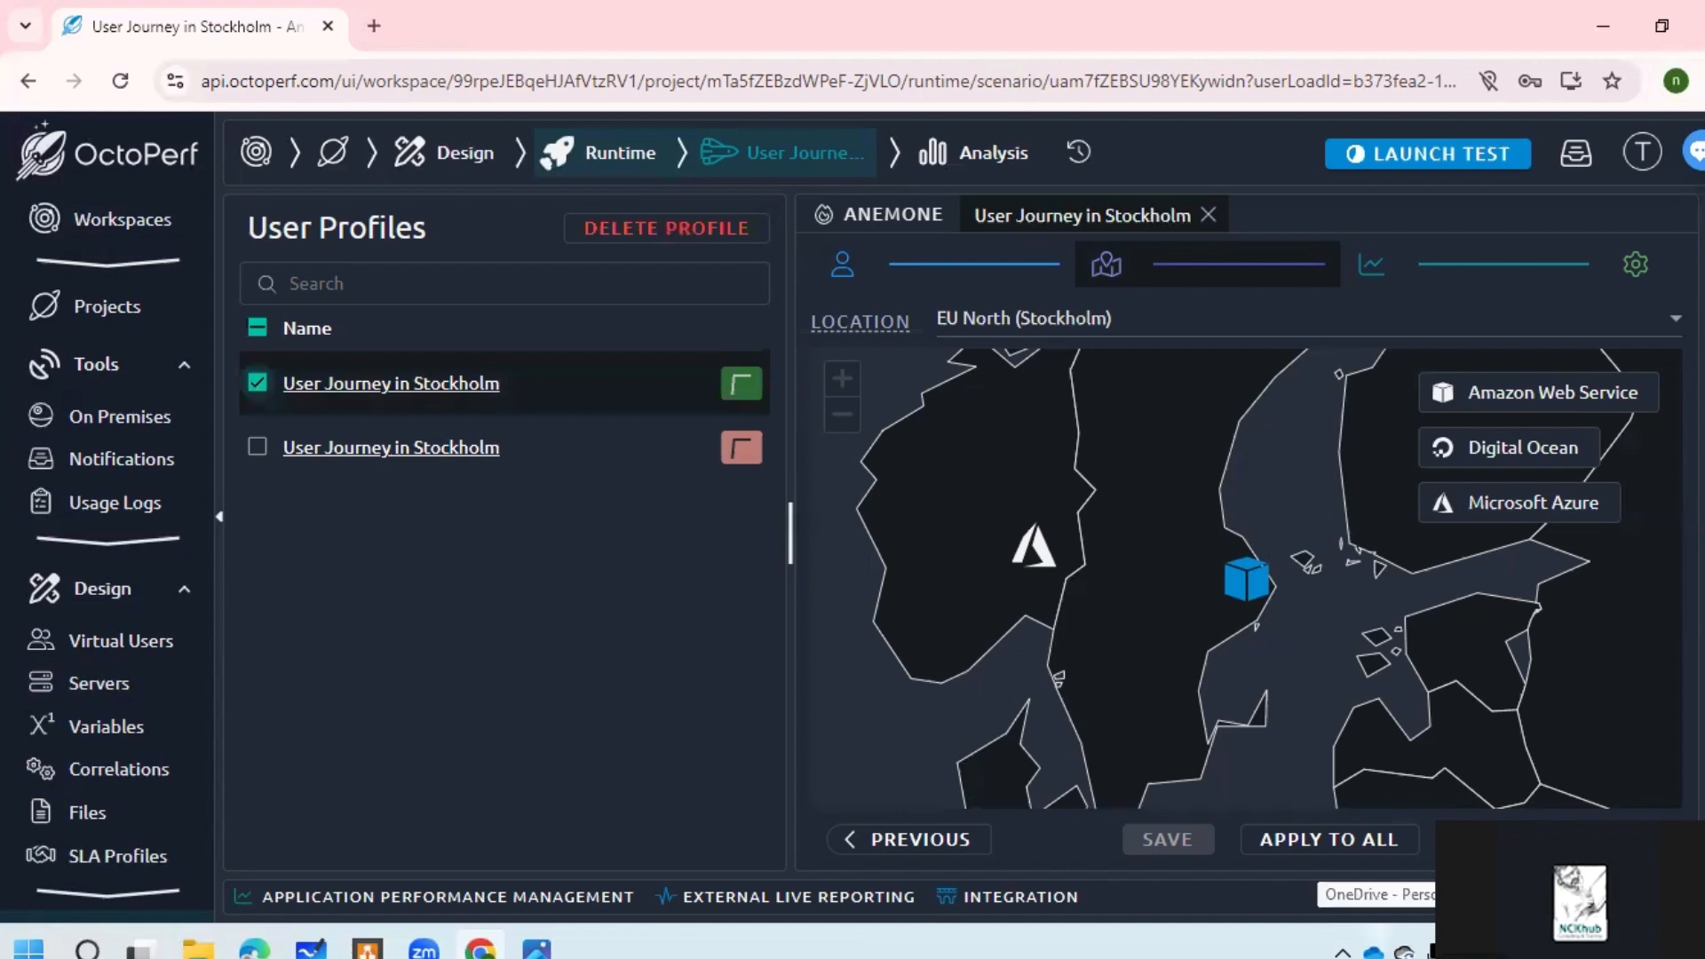
click(1598, 839)
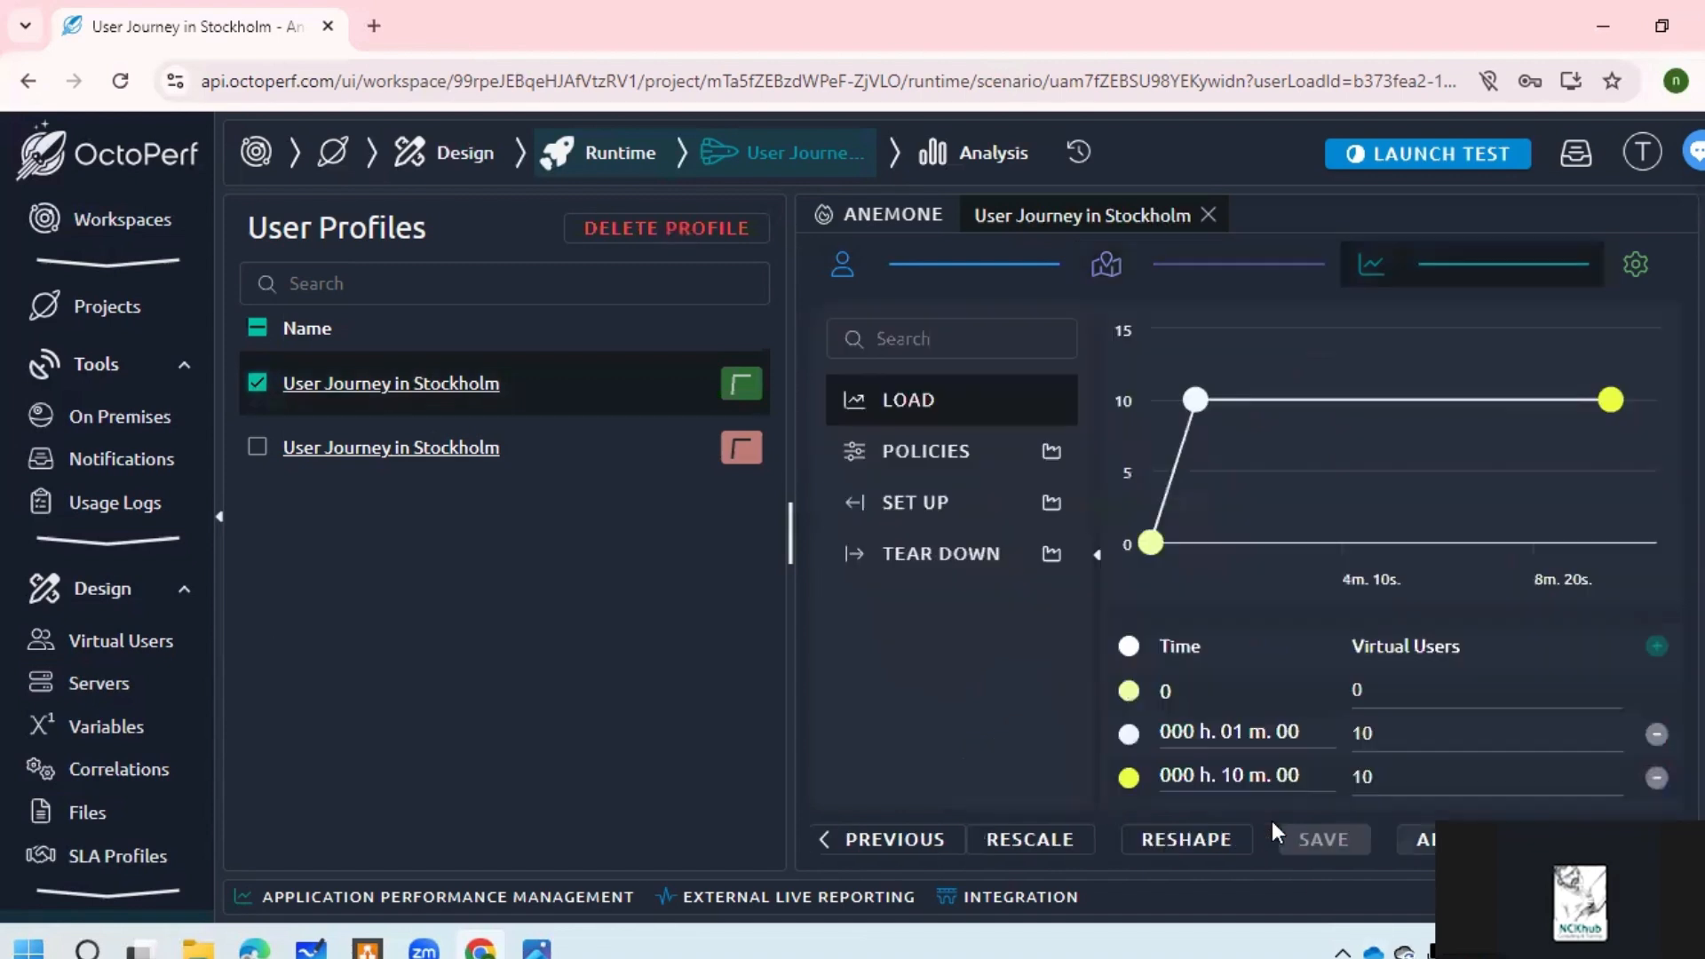
mouse_move(1285, 423)
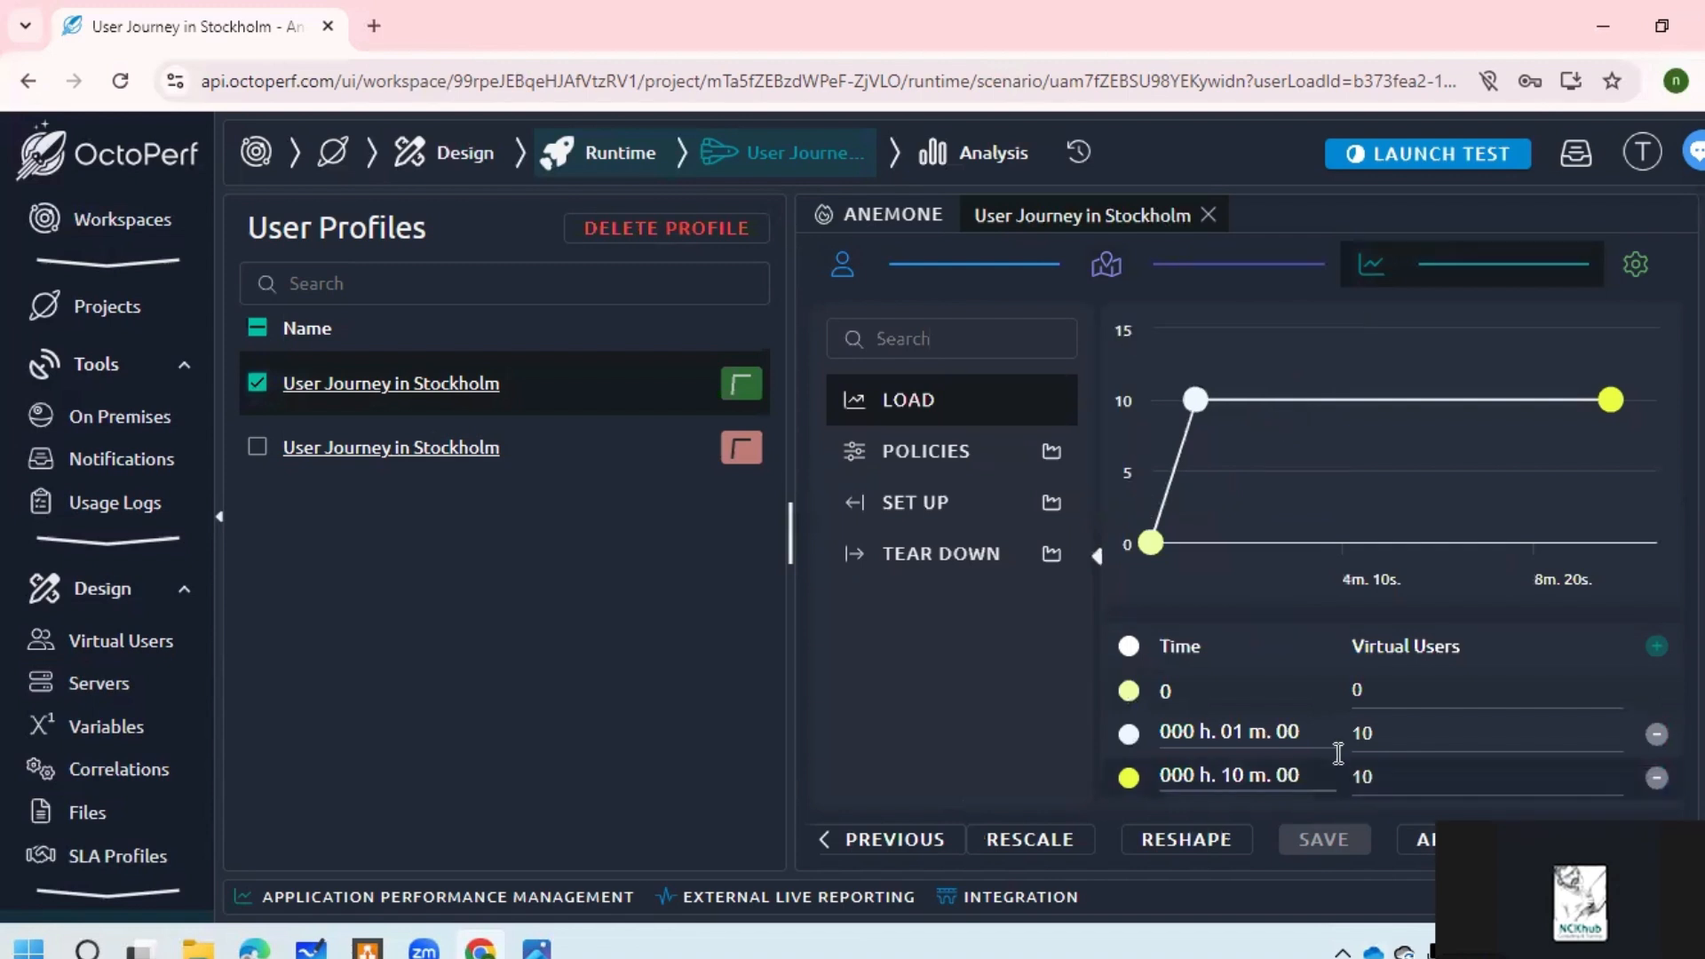
click(1368, 692)
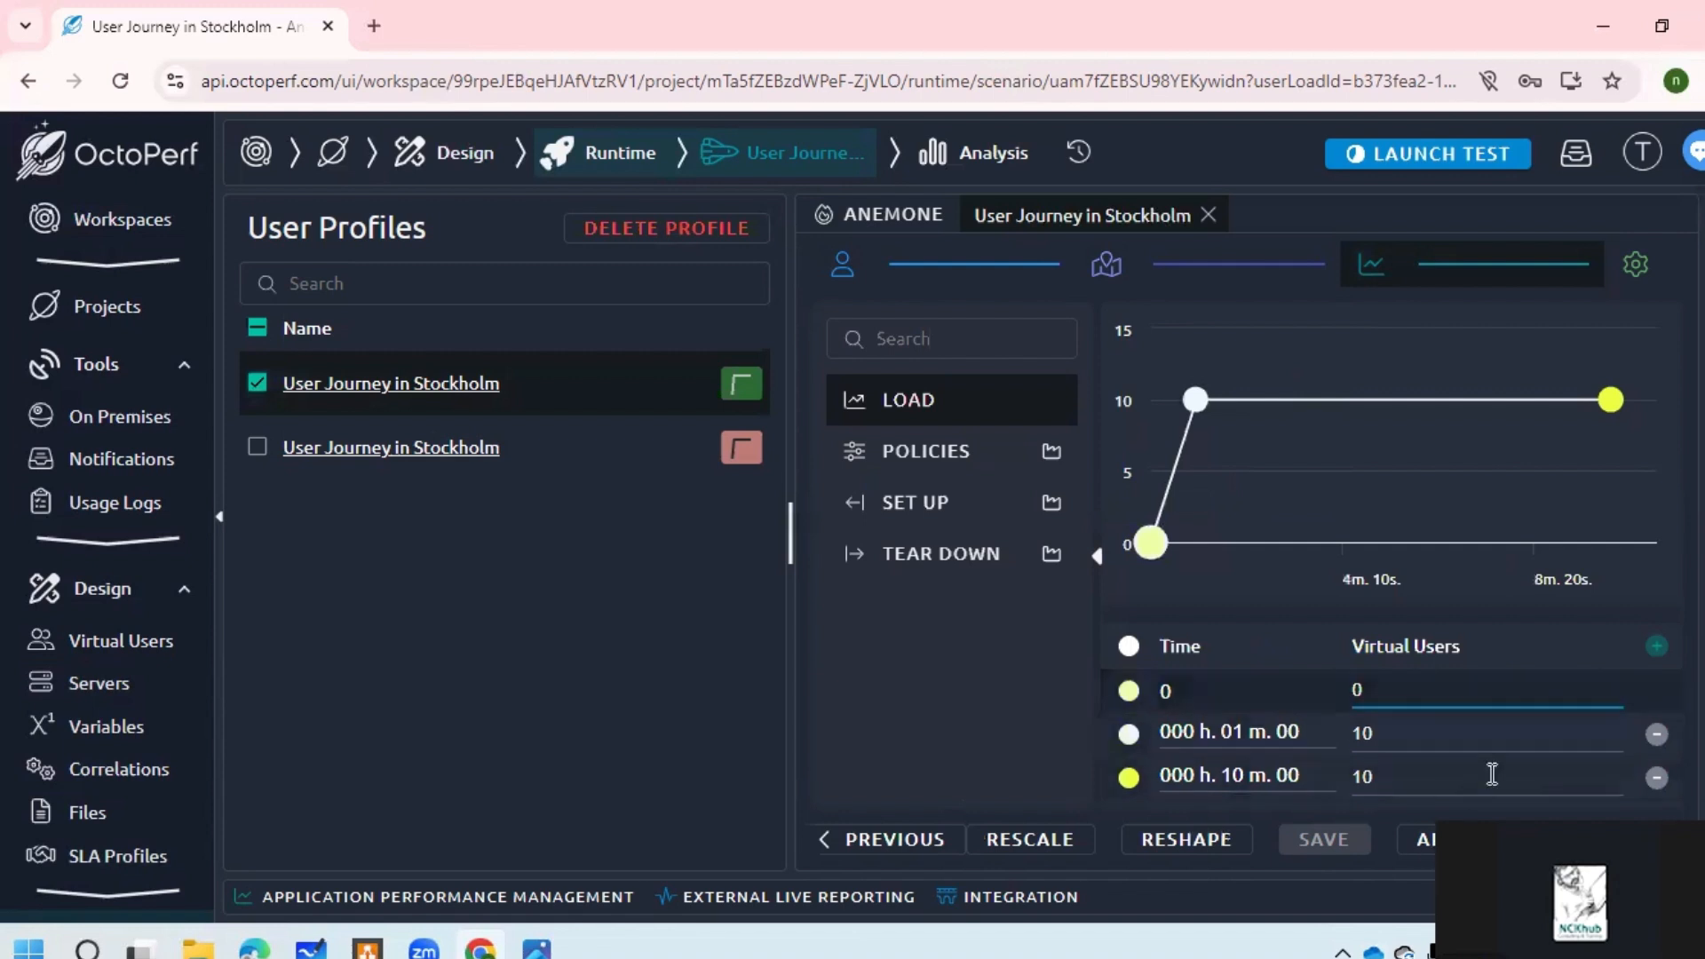
key(BackSpace)
text(2)
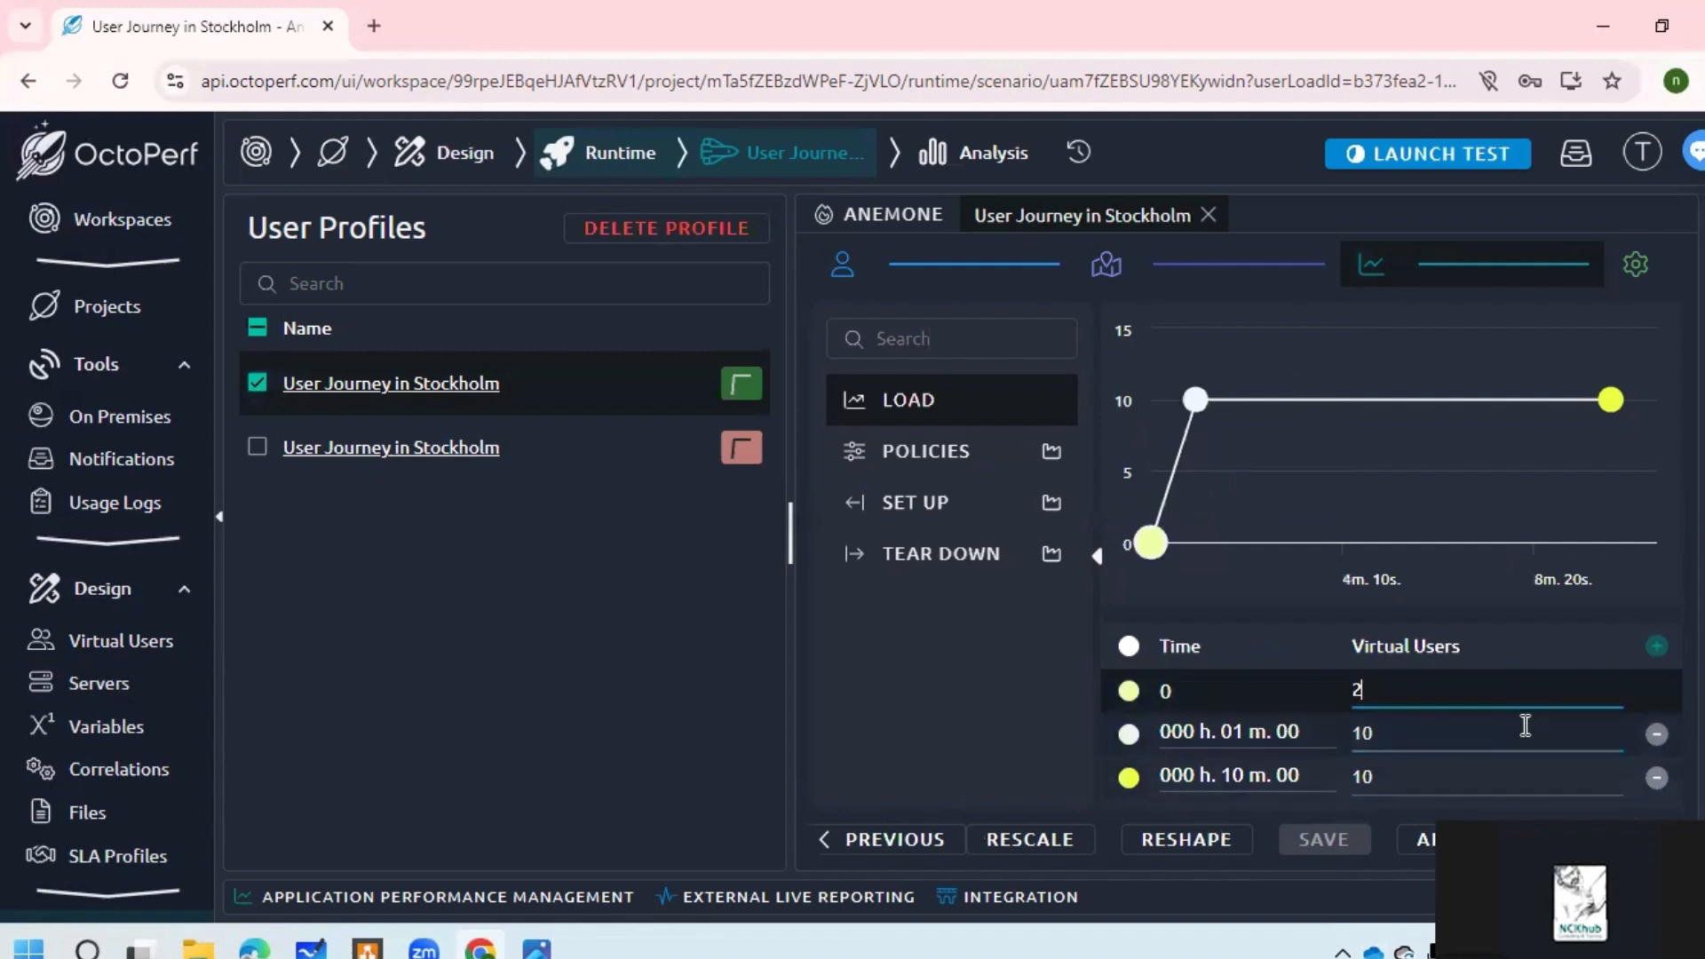
click(1635, 839)
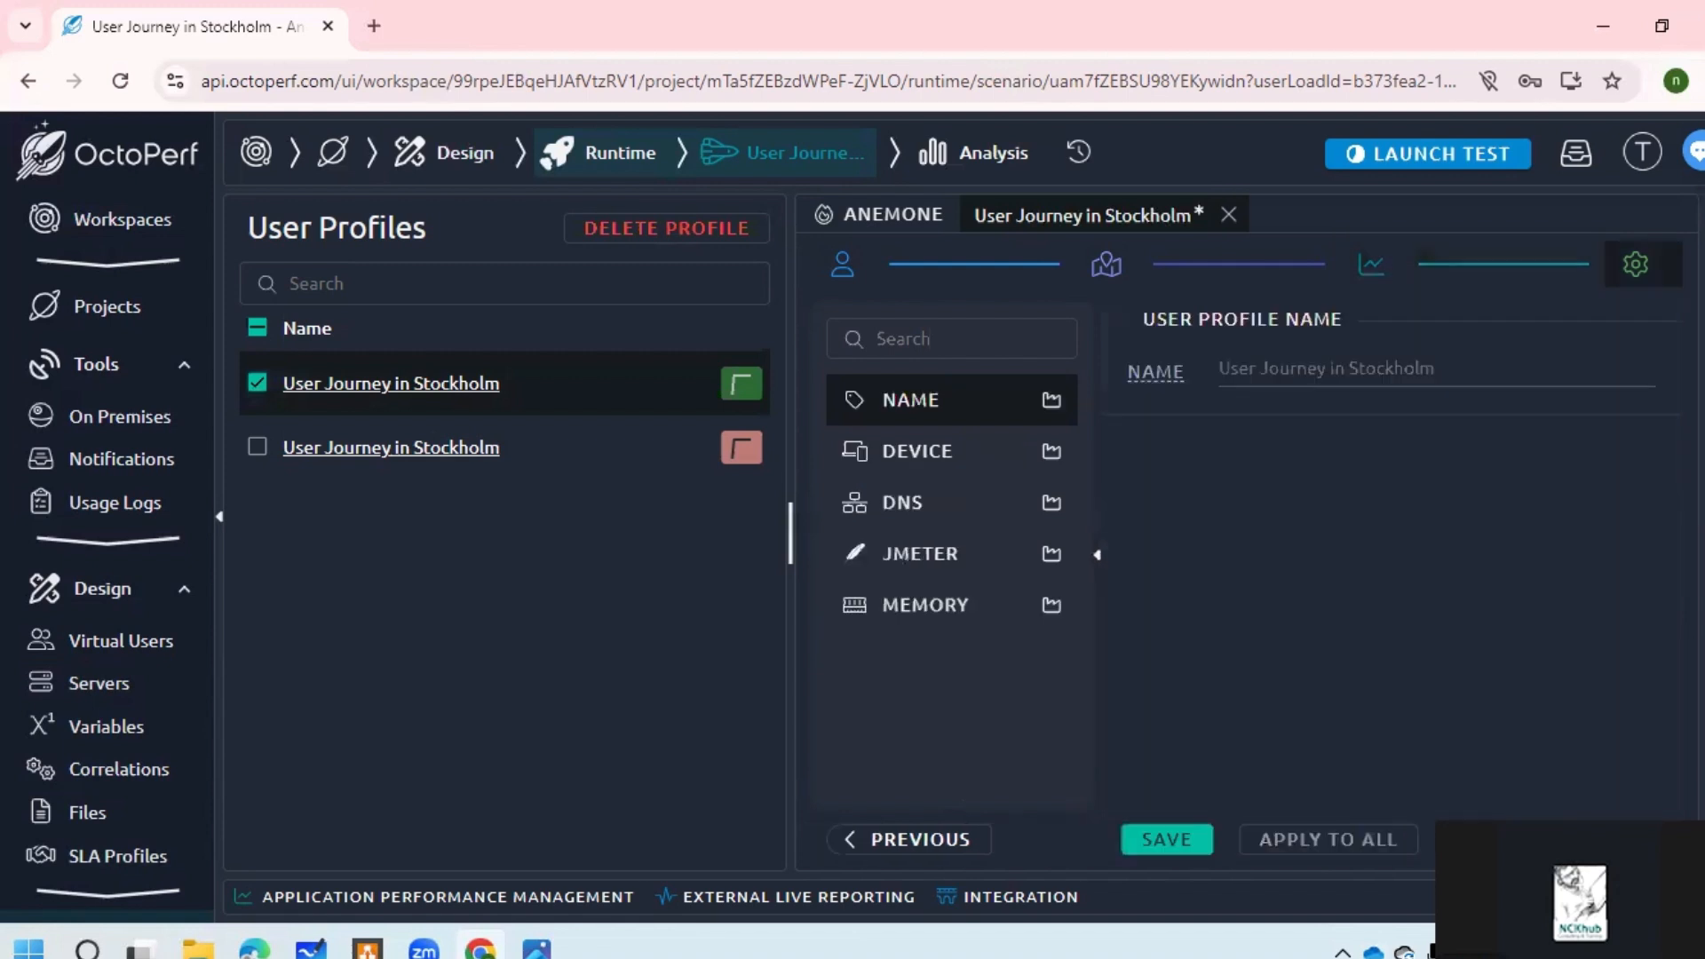
Step: Save the Anemone scenario and launch it on the free-monthly subscription
click(1176, 838)
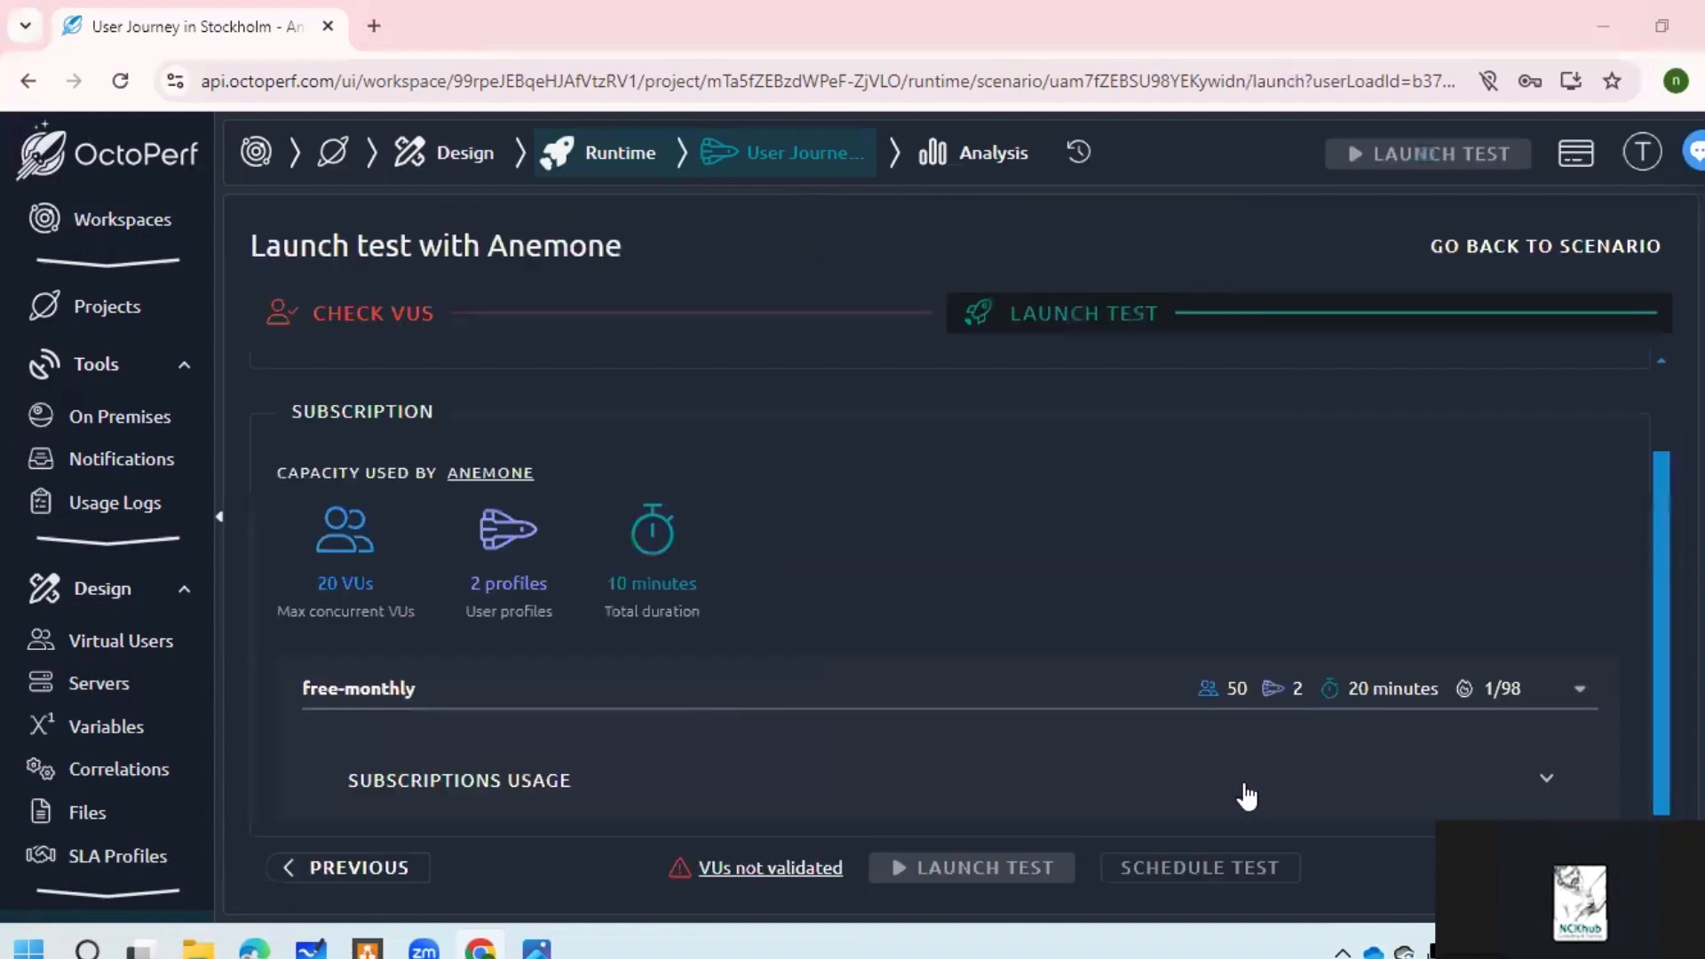
click(1525, 697)
click(1426, 757)
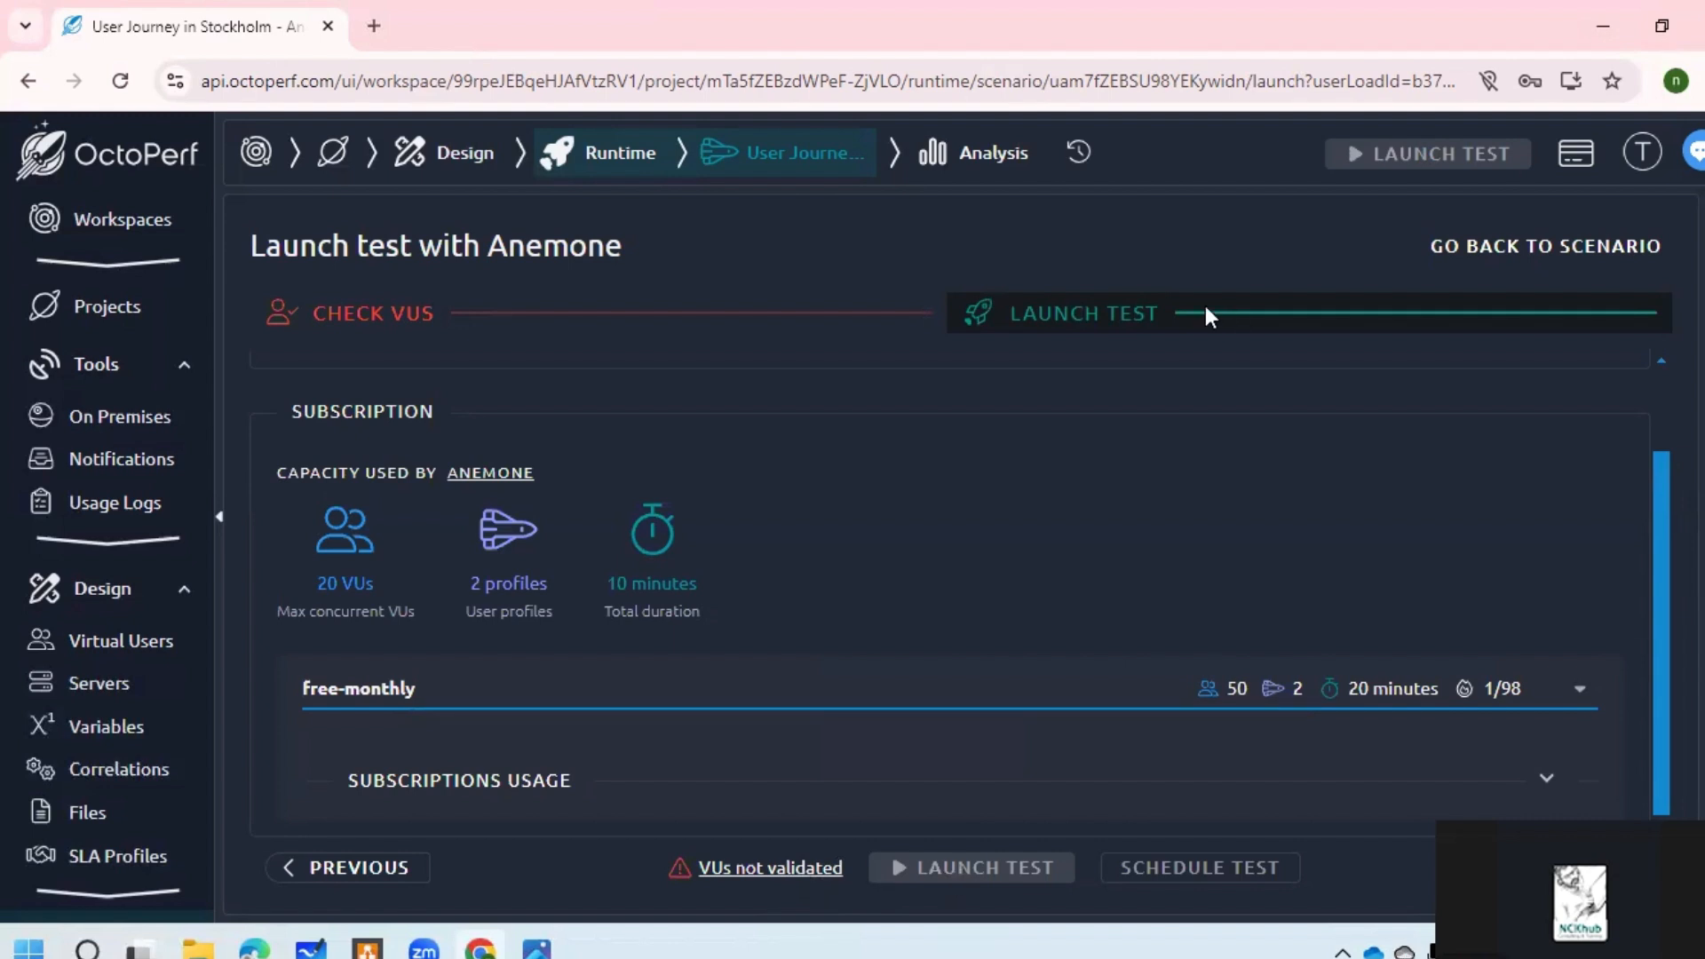
Step: Review the CHECK VUS table: both User Journey virtual users have 2 errors and 3 warnings
scroll(1216, 371, up, 2)
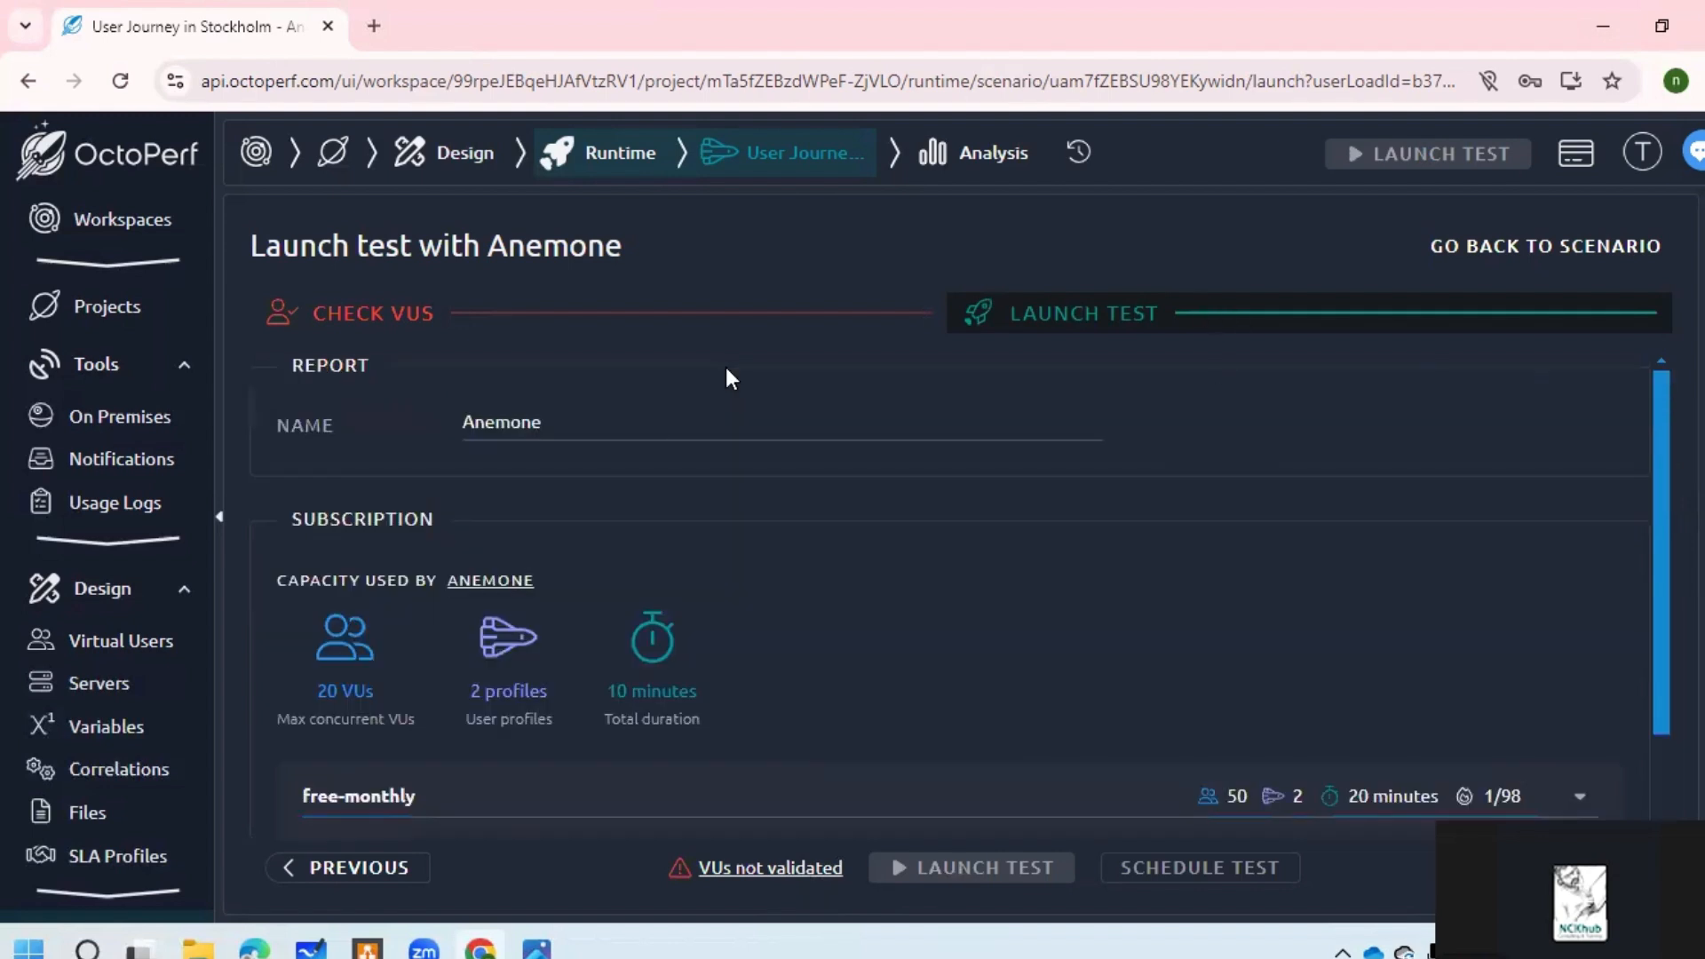
click(672, 315)
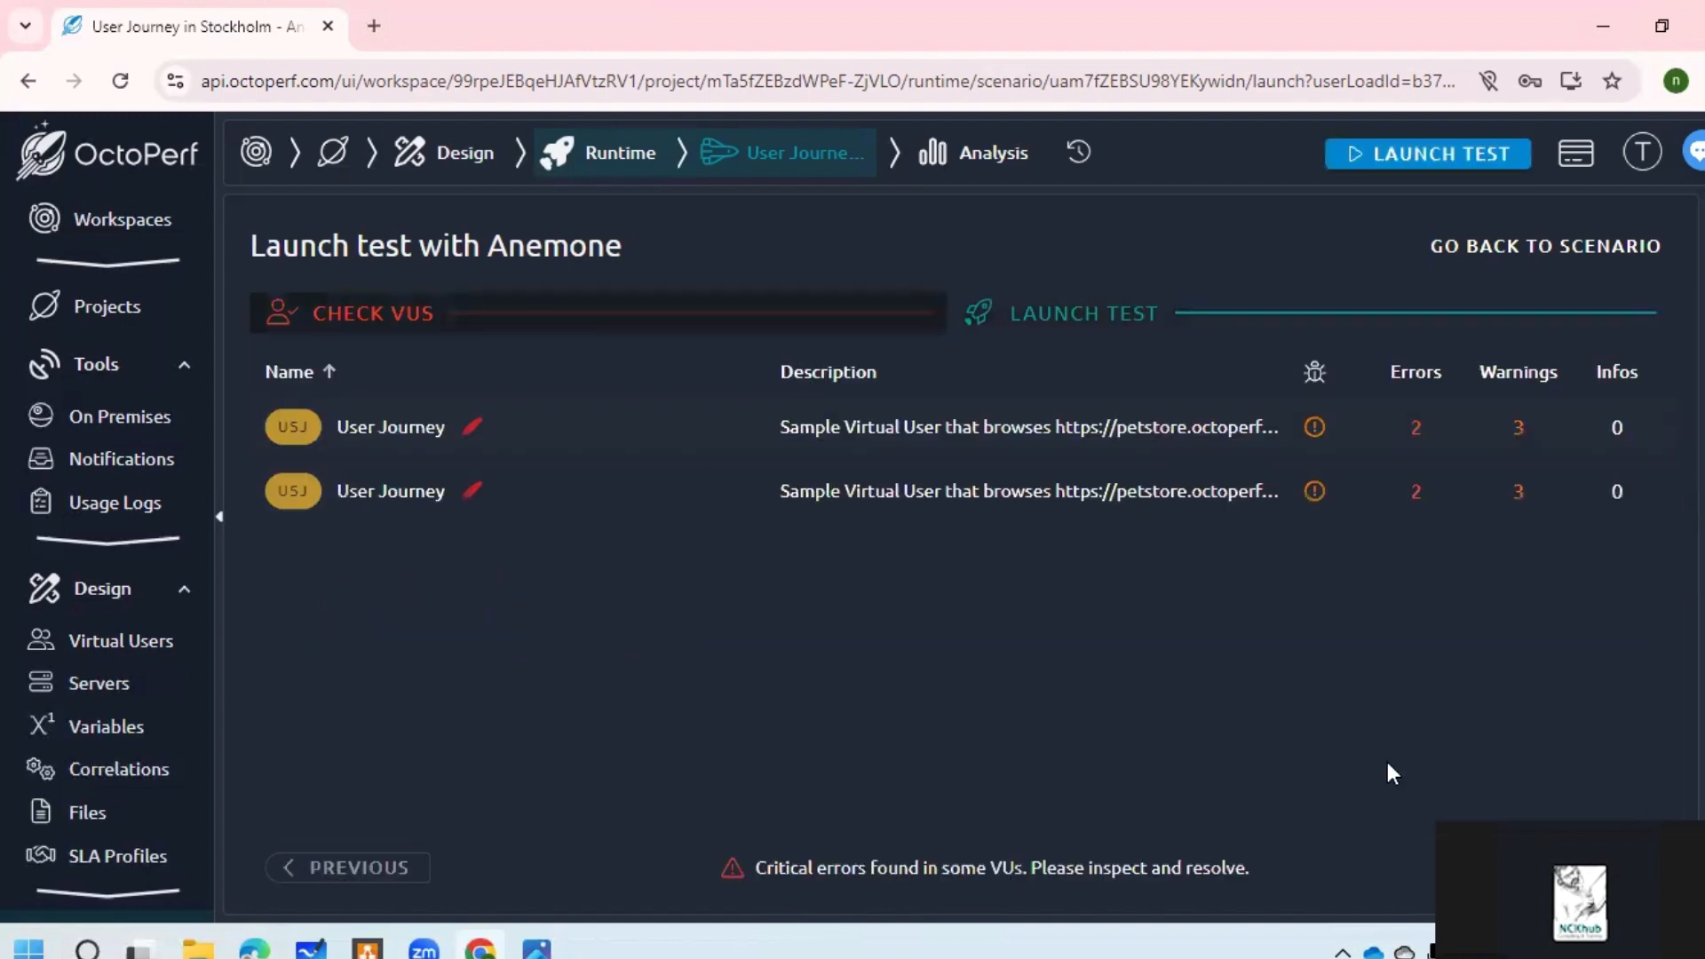
mouse_move(457, 499)
click(1594, 868)
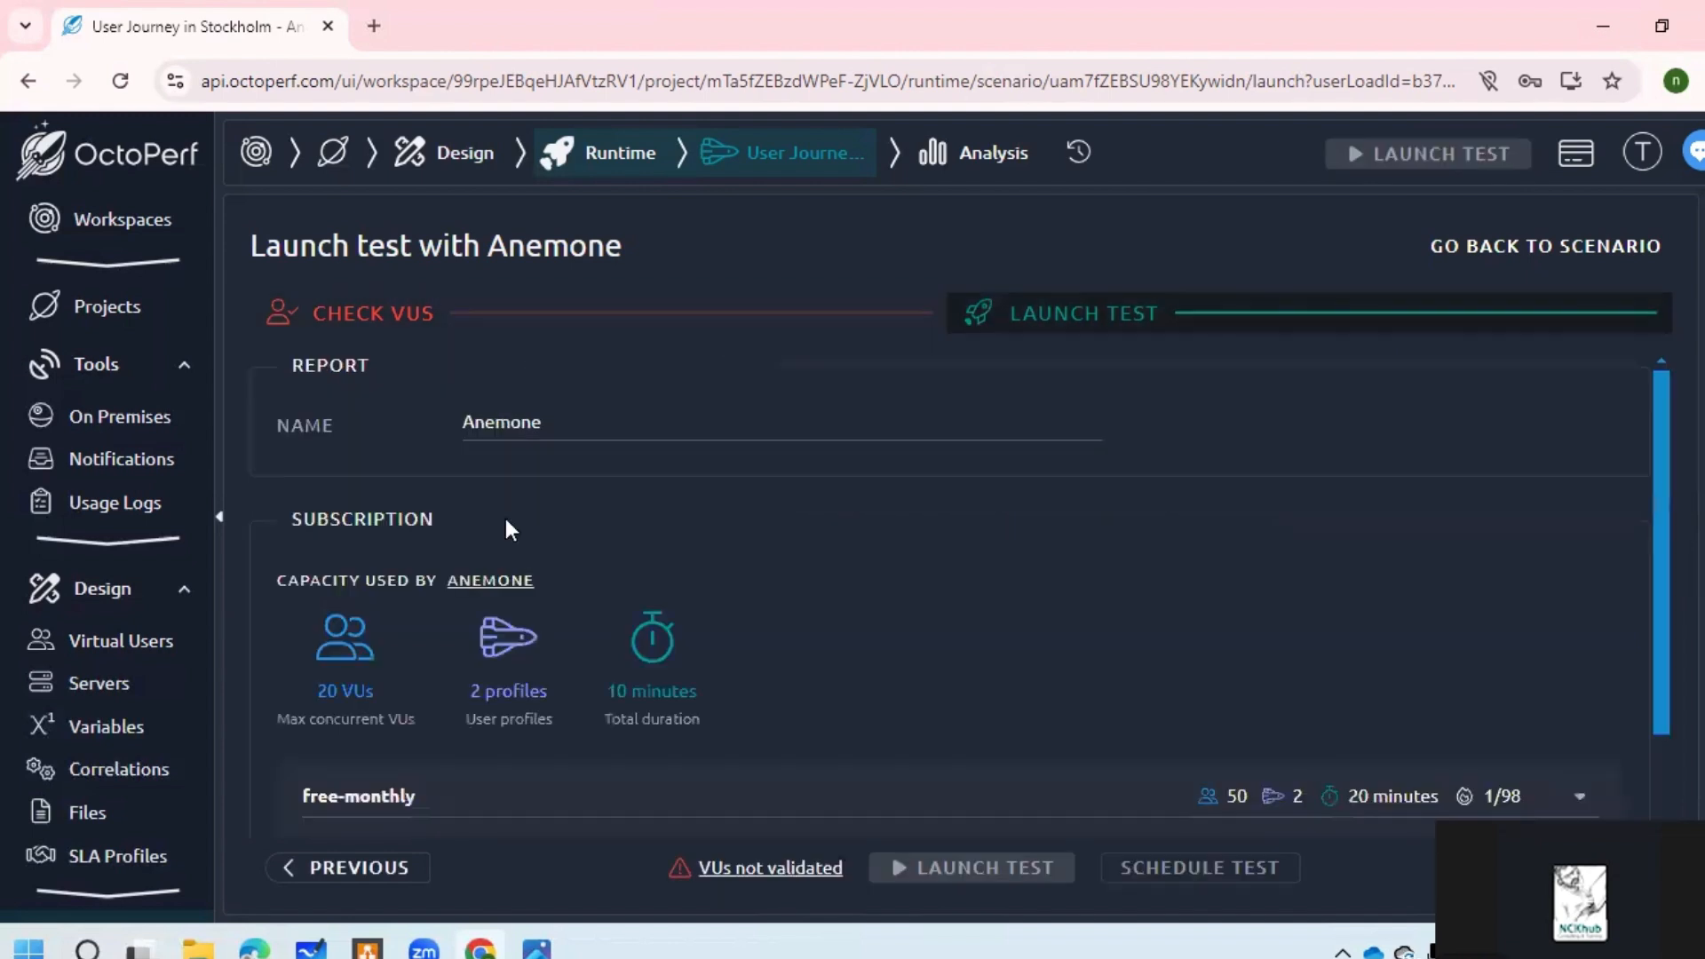
click(760, 870)
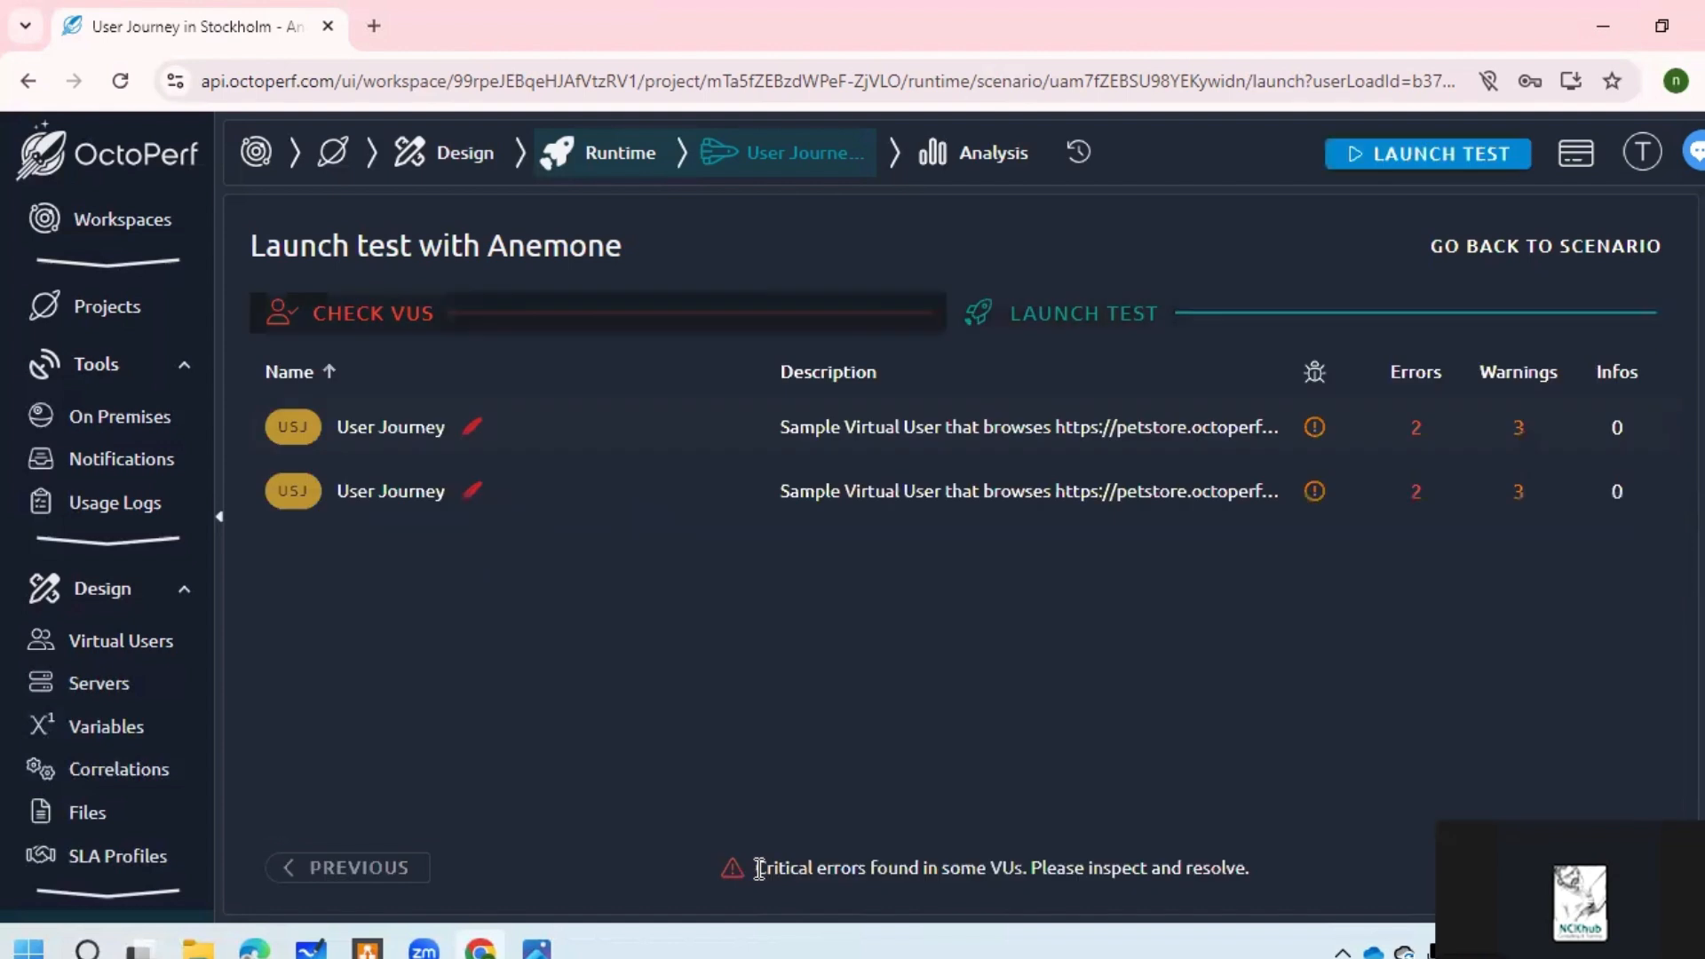
Step: Open the first User Journey virtual user and refresh its sanity check
mouse_move(1412, 430)
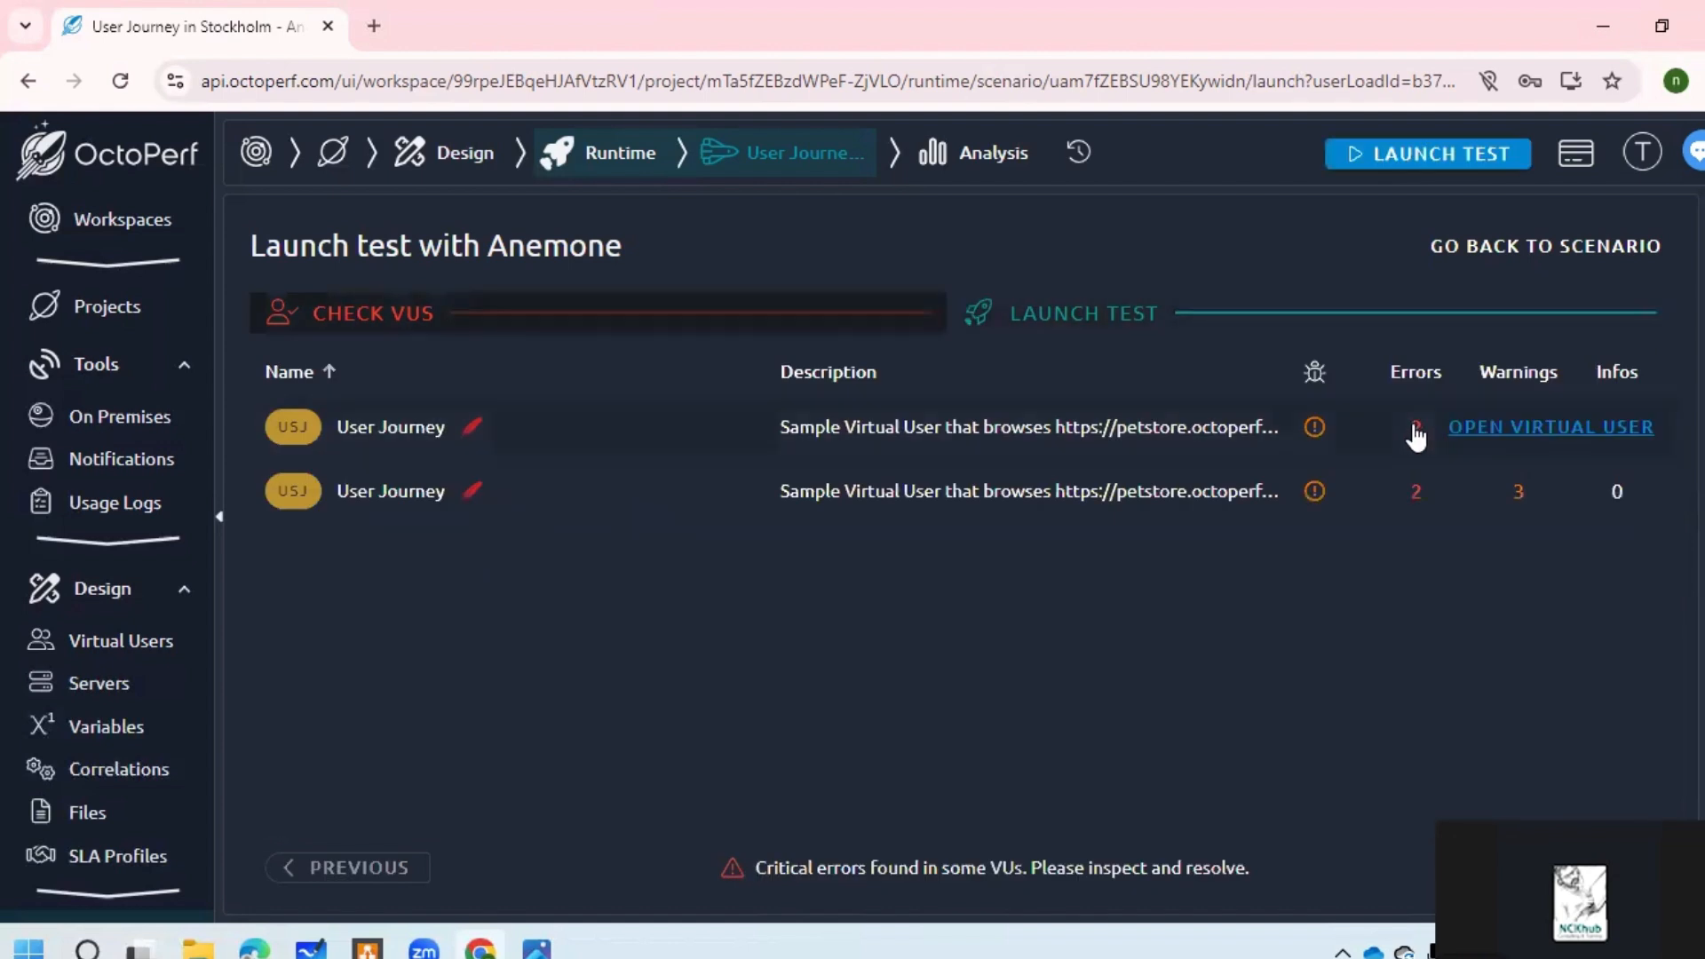
click(1537, 427)
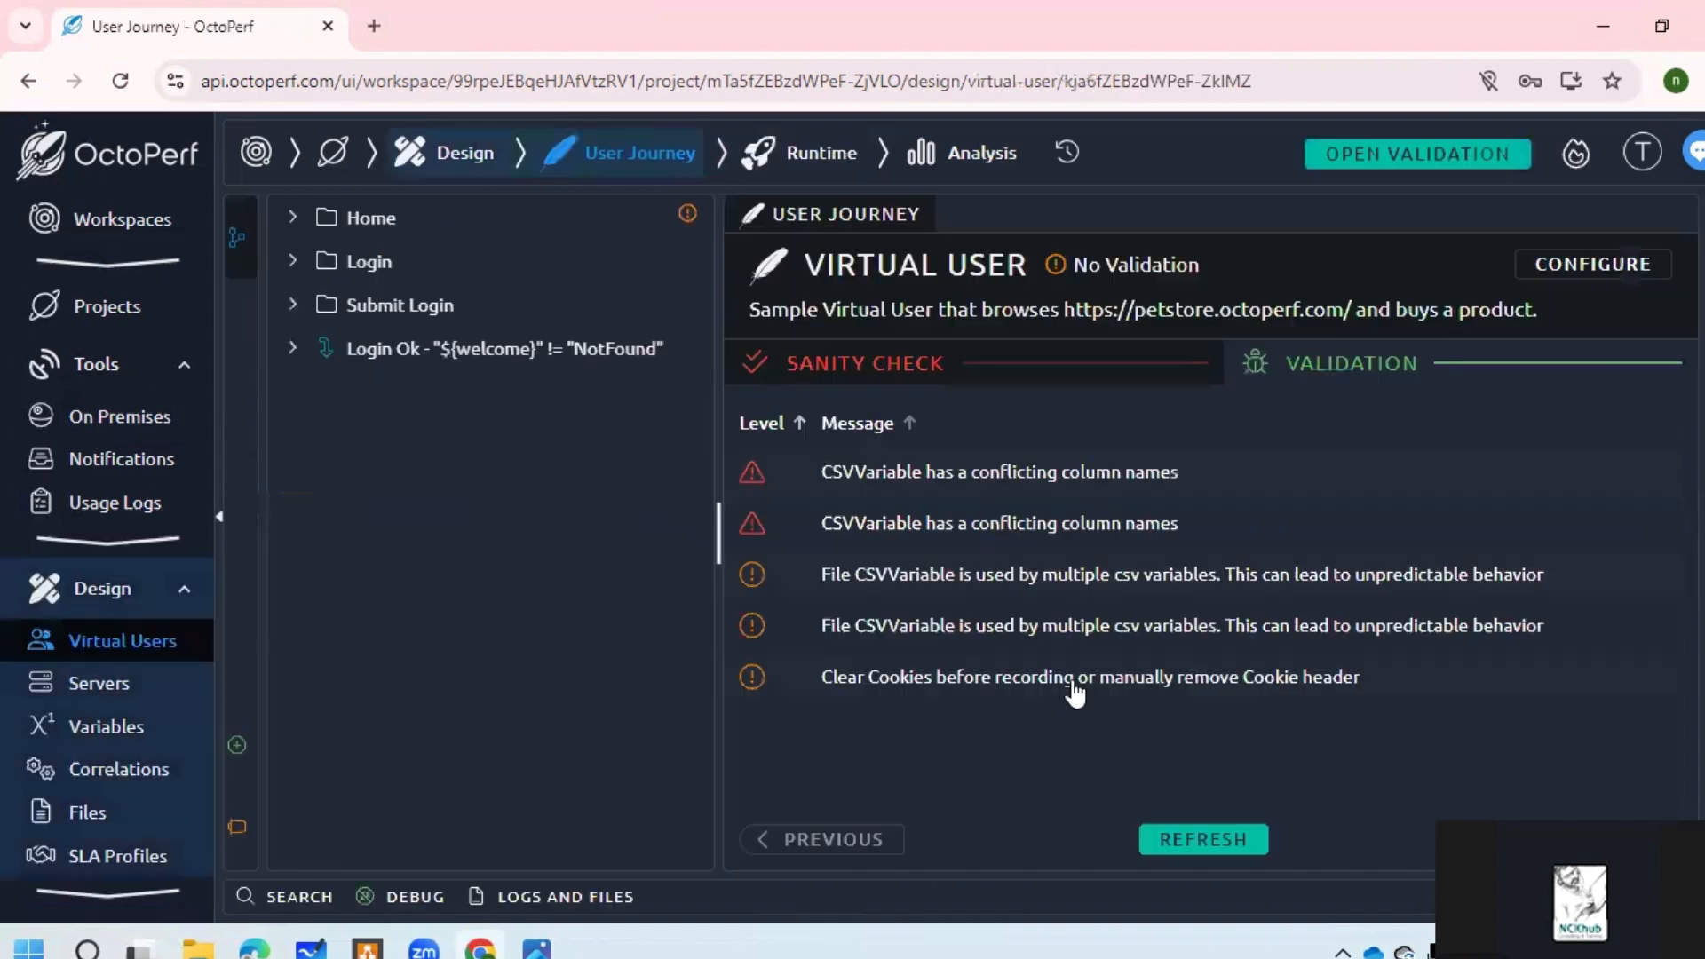
click(1241, 850)
Step: Go to the validation step and hide Amazon Web Service locations from the map
click(1600, 267)
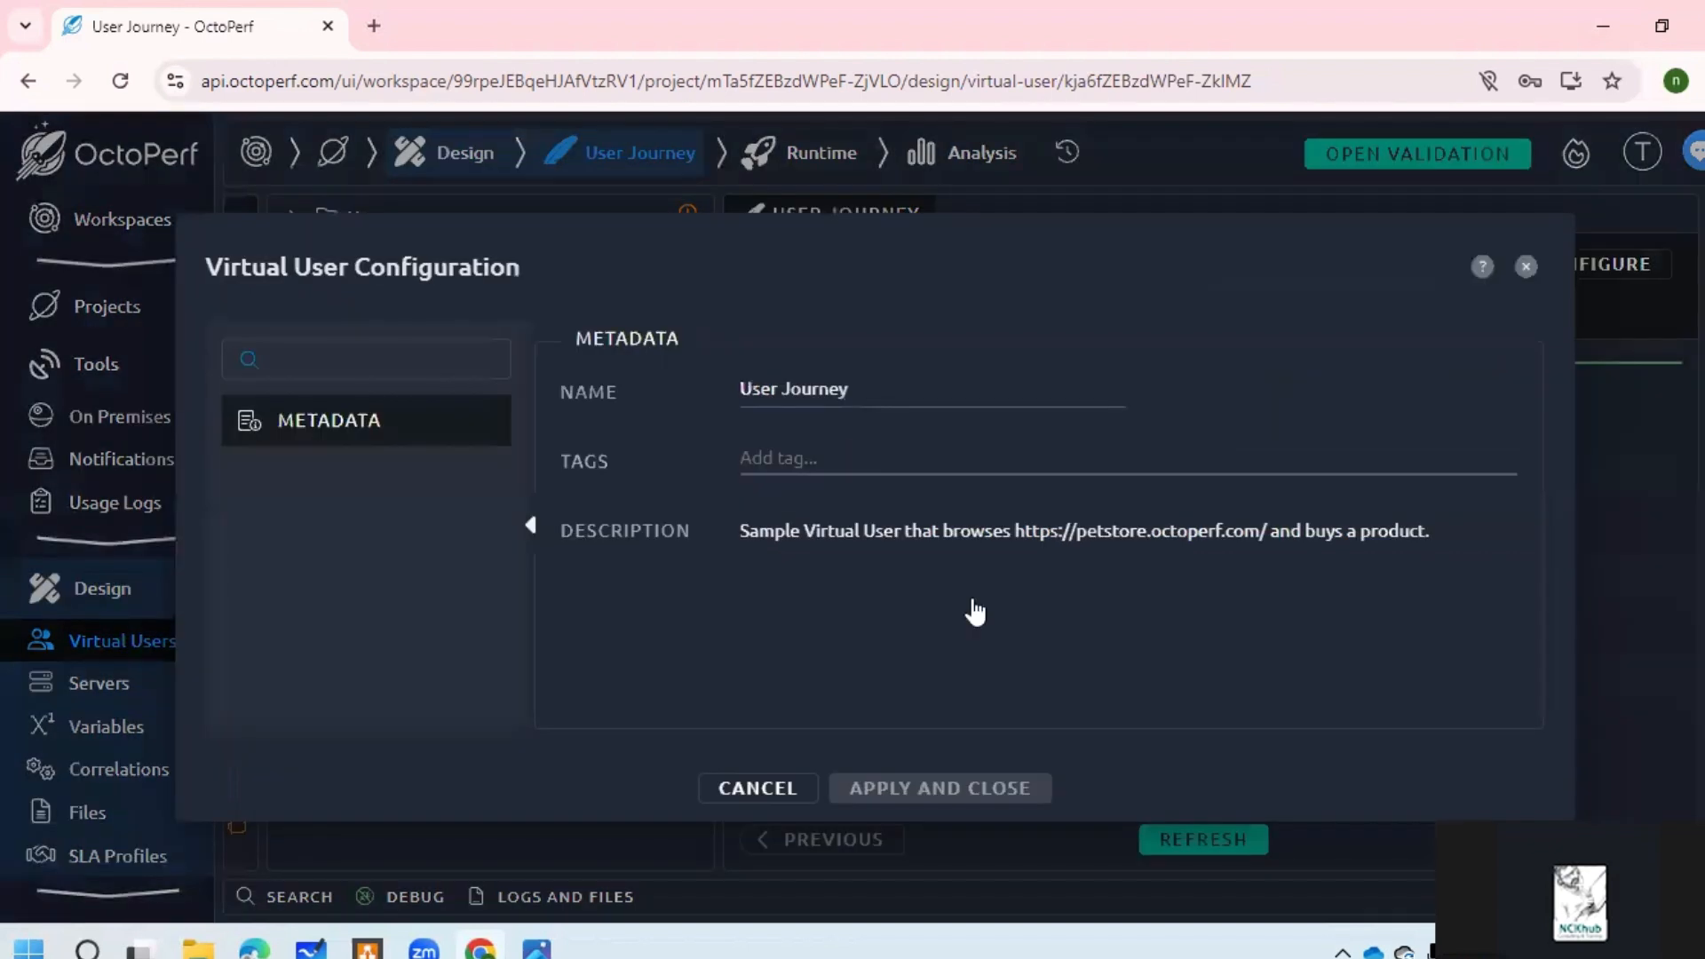
click(758, 788)
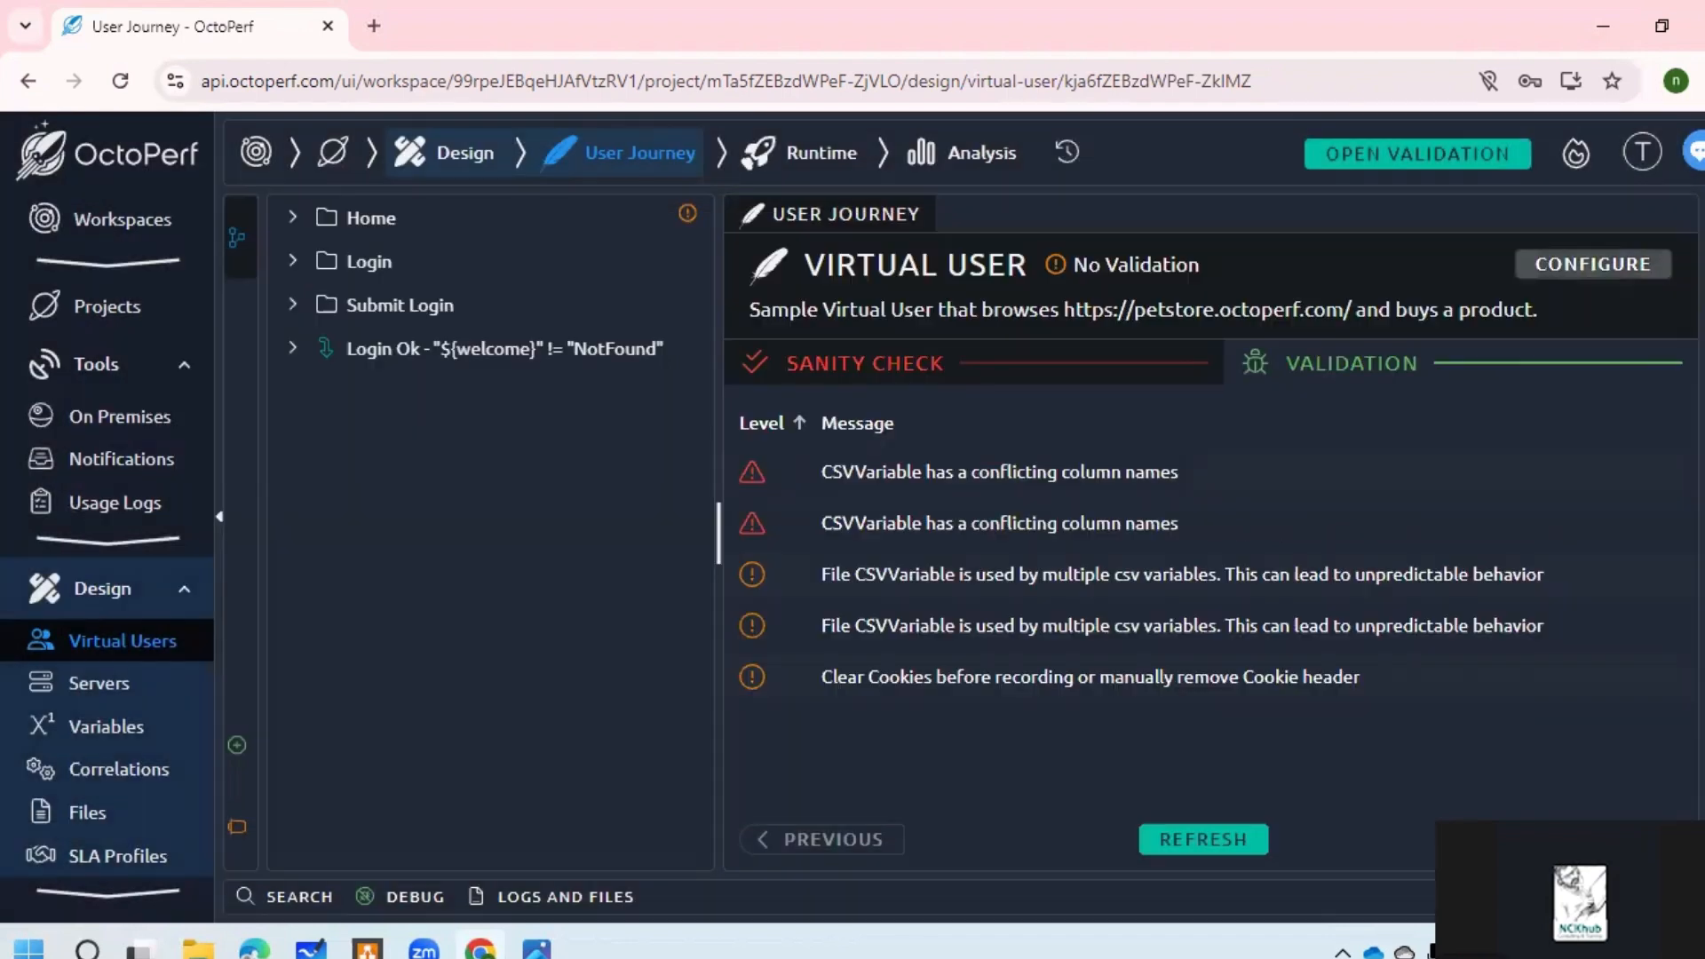
click(1621, 839)
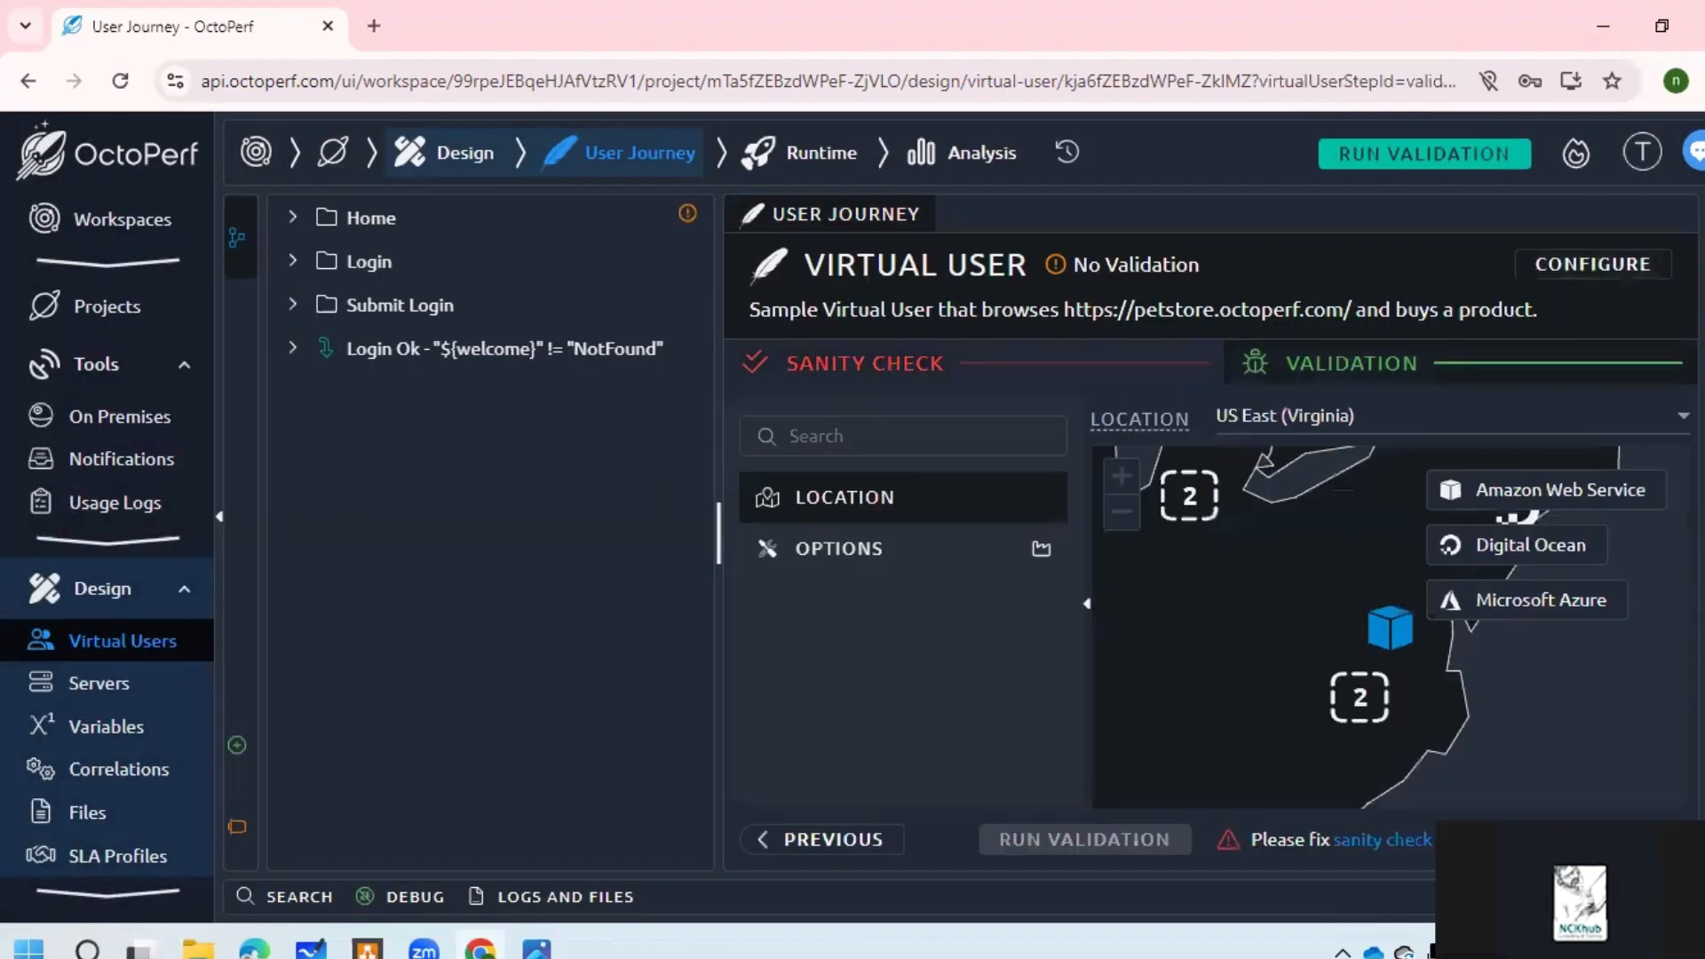
click(1546, 507)
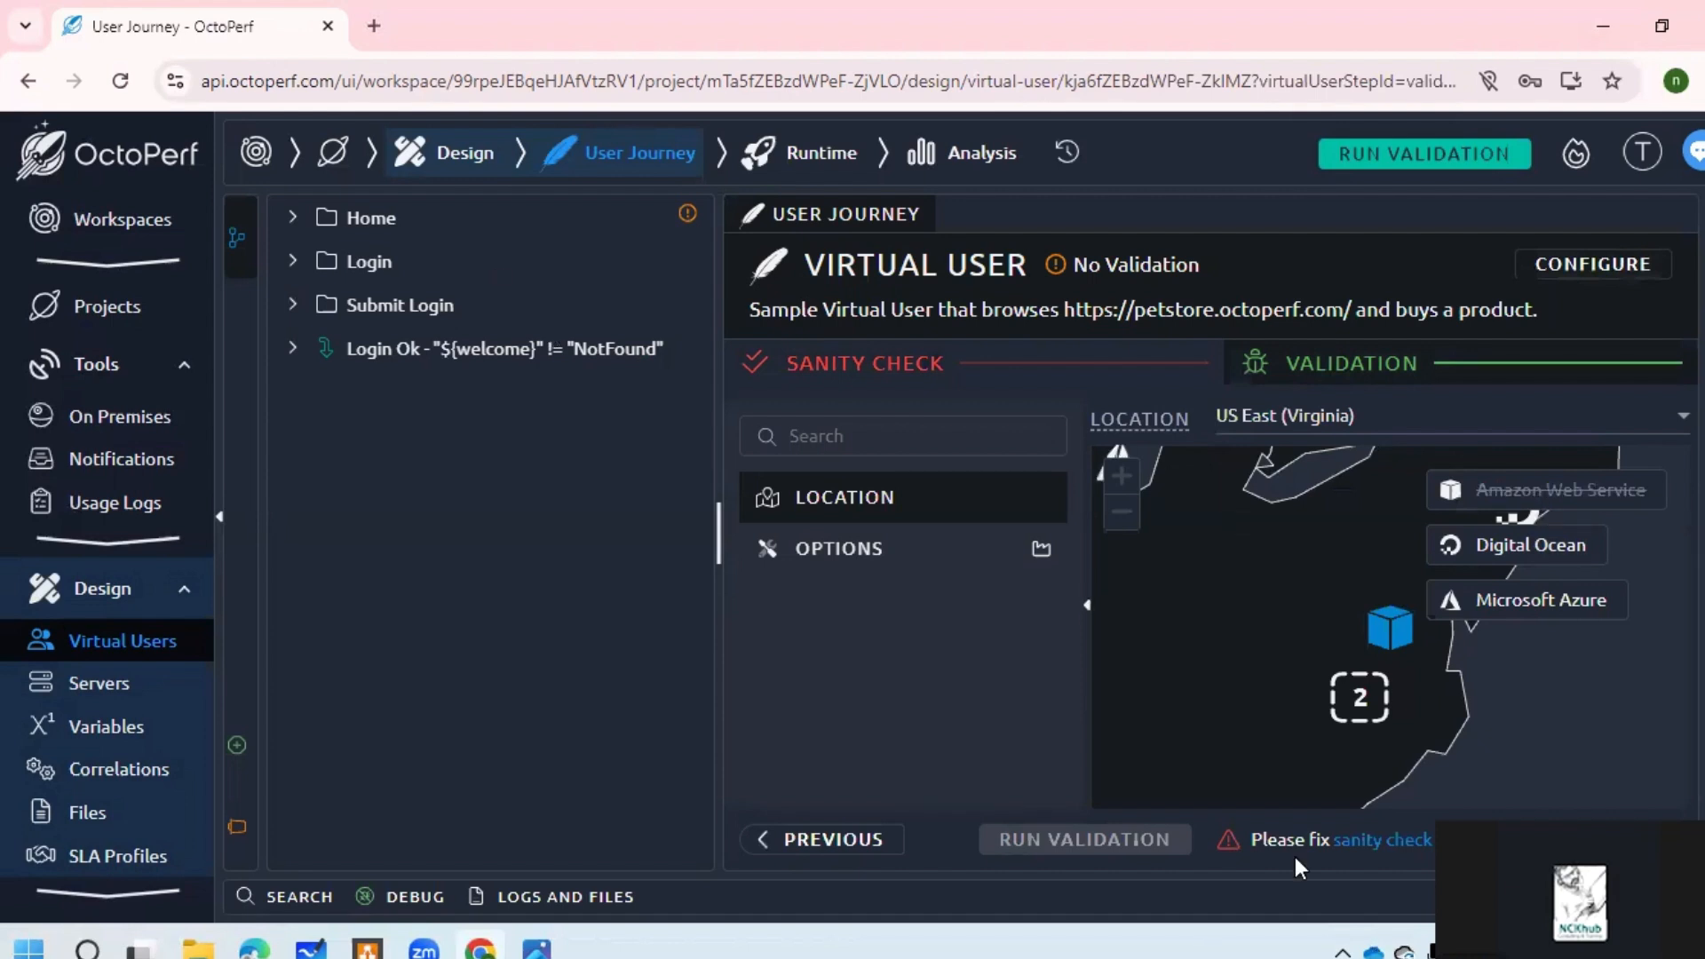
Step: Start validating the virtual user, then check the Notifications page and projects list
click(1459, 160)
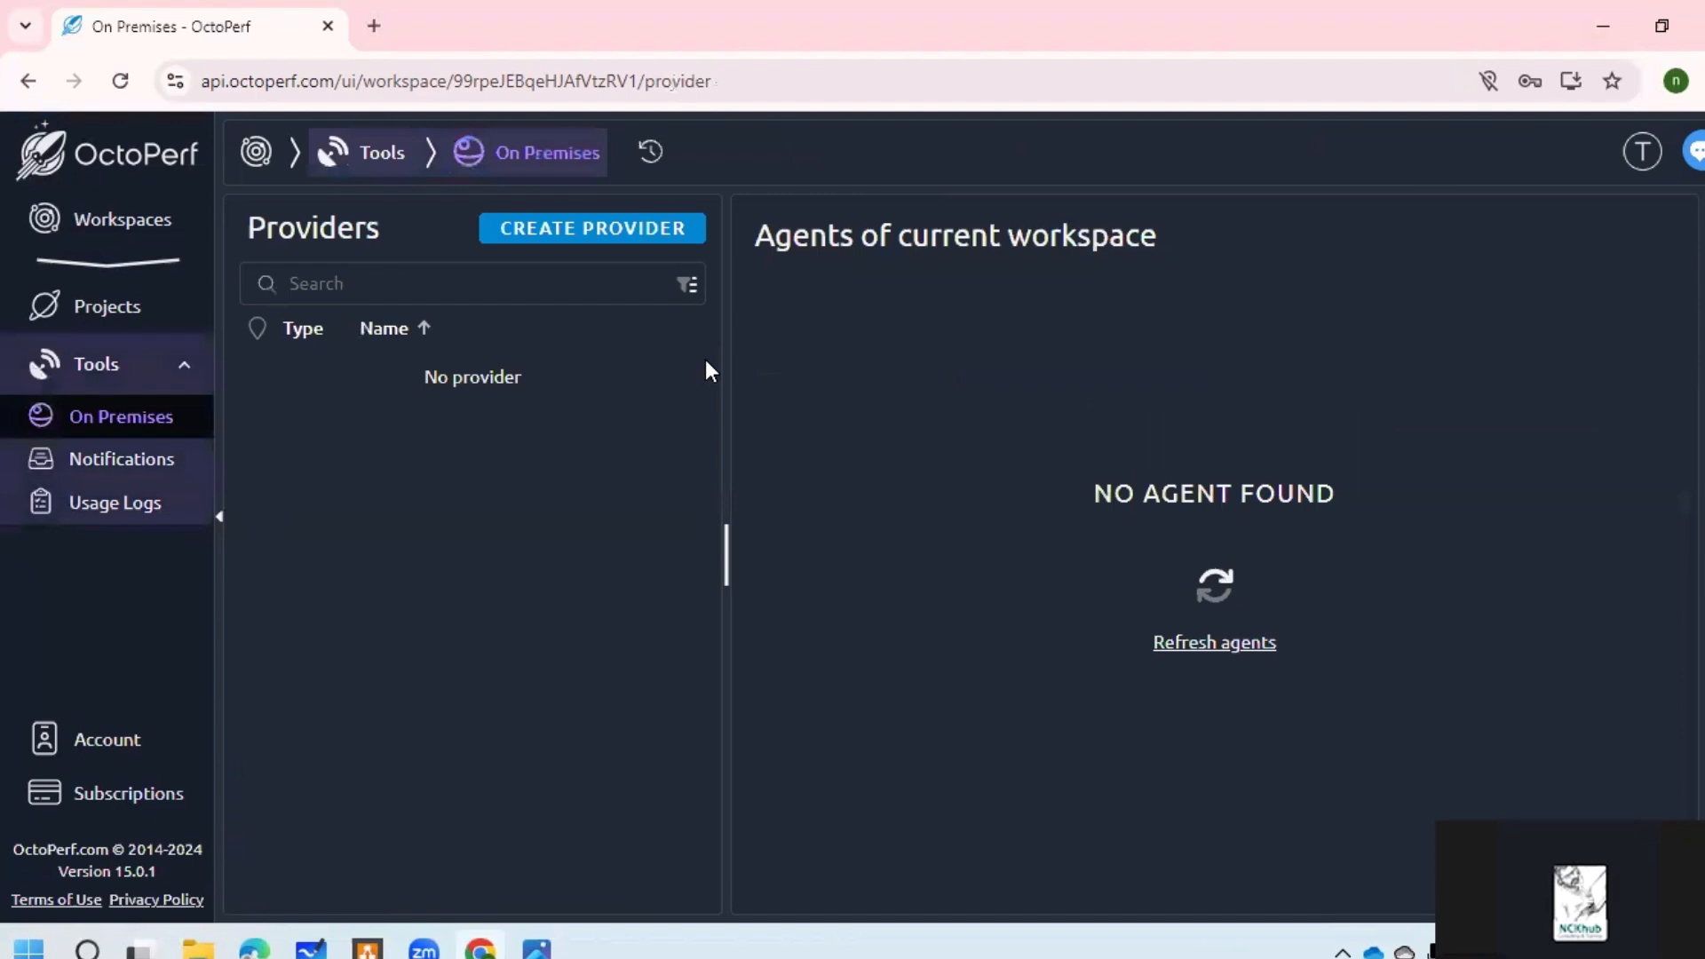
click(125, 460)
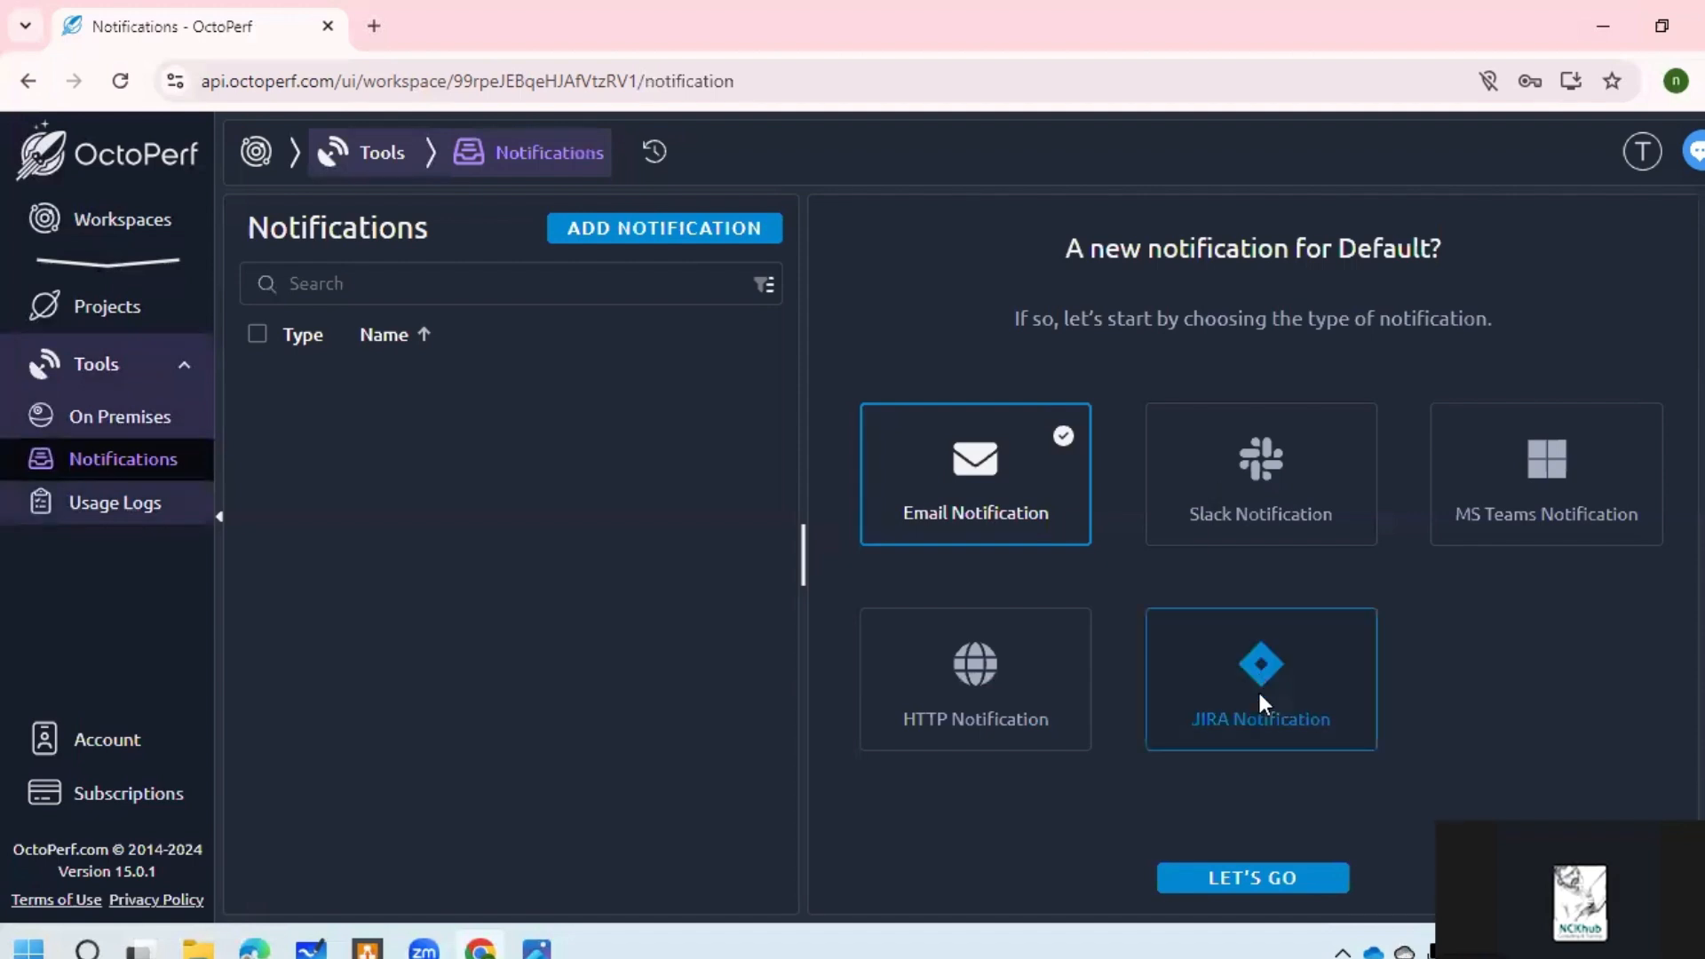
click(115, 318)
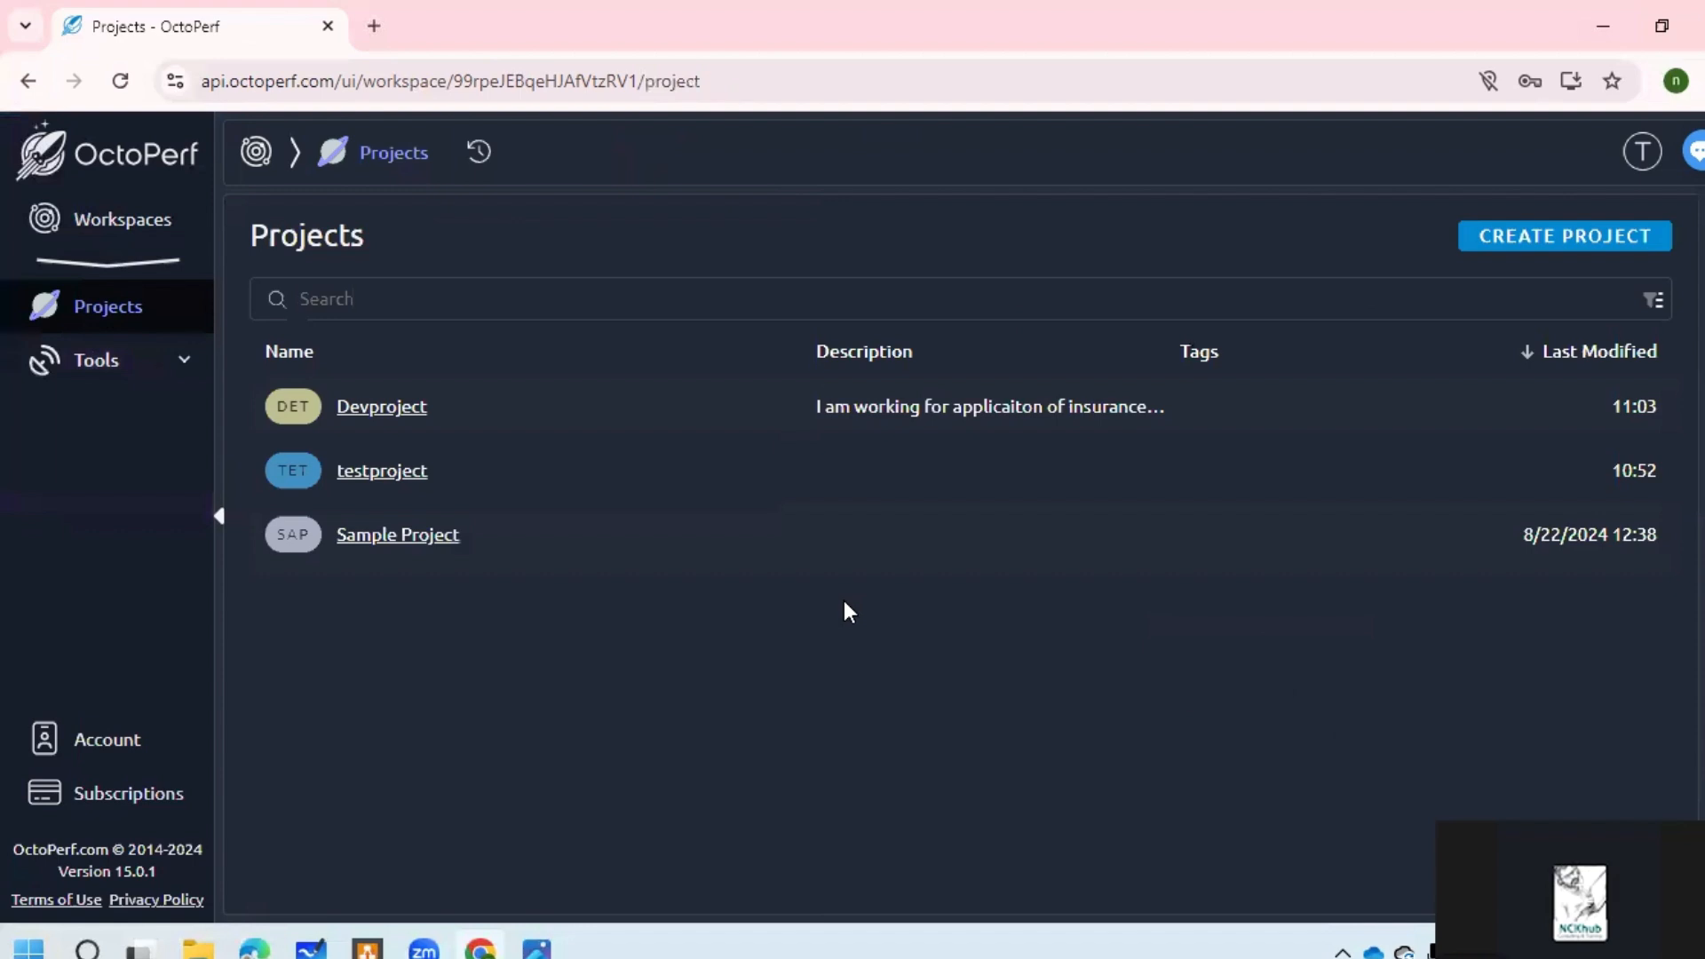
Step: Browse Devproject's Runtime scenarios and Design virtual users, then return to Projects
click(395, 413)
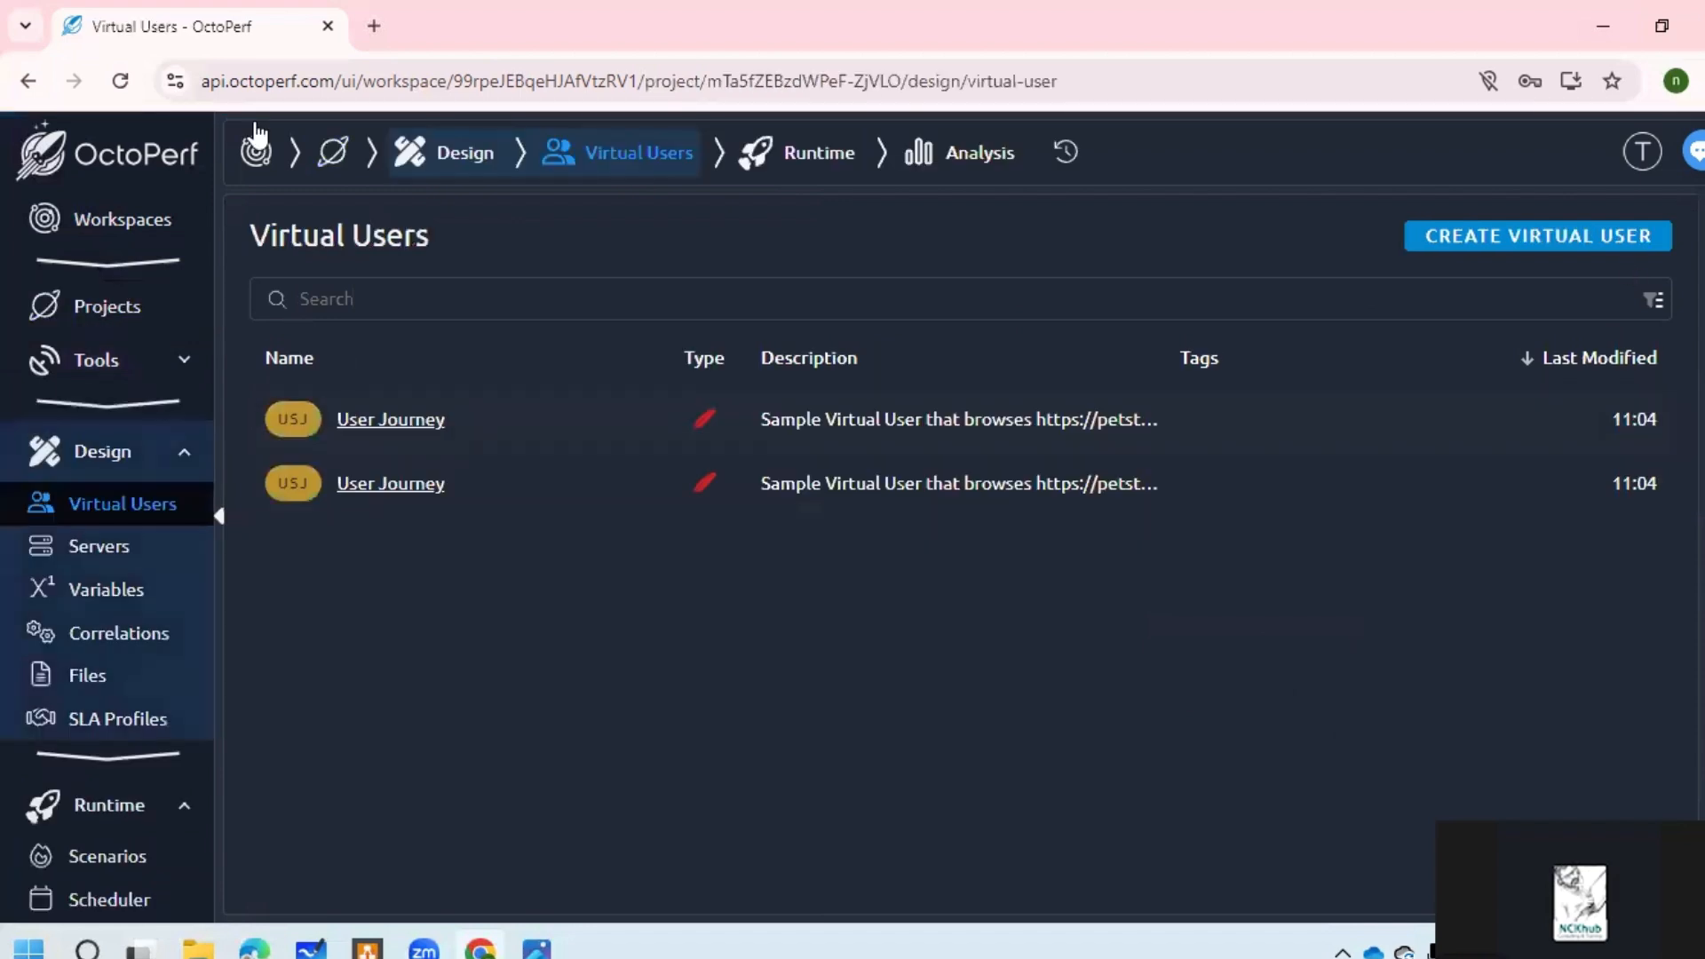
click(796, 156)
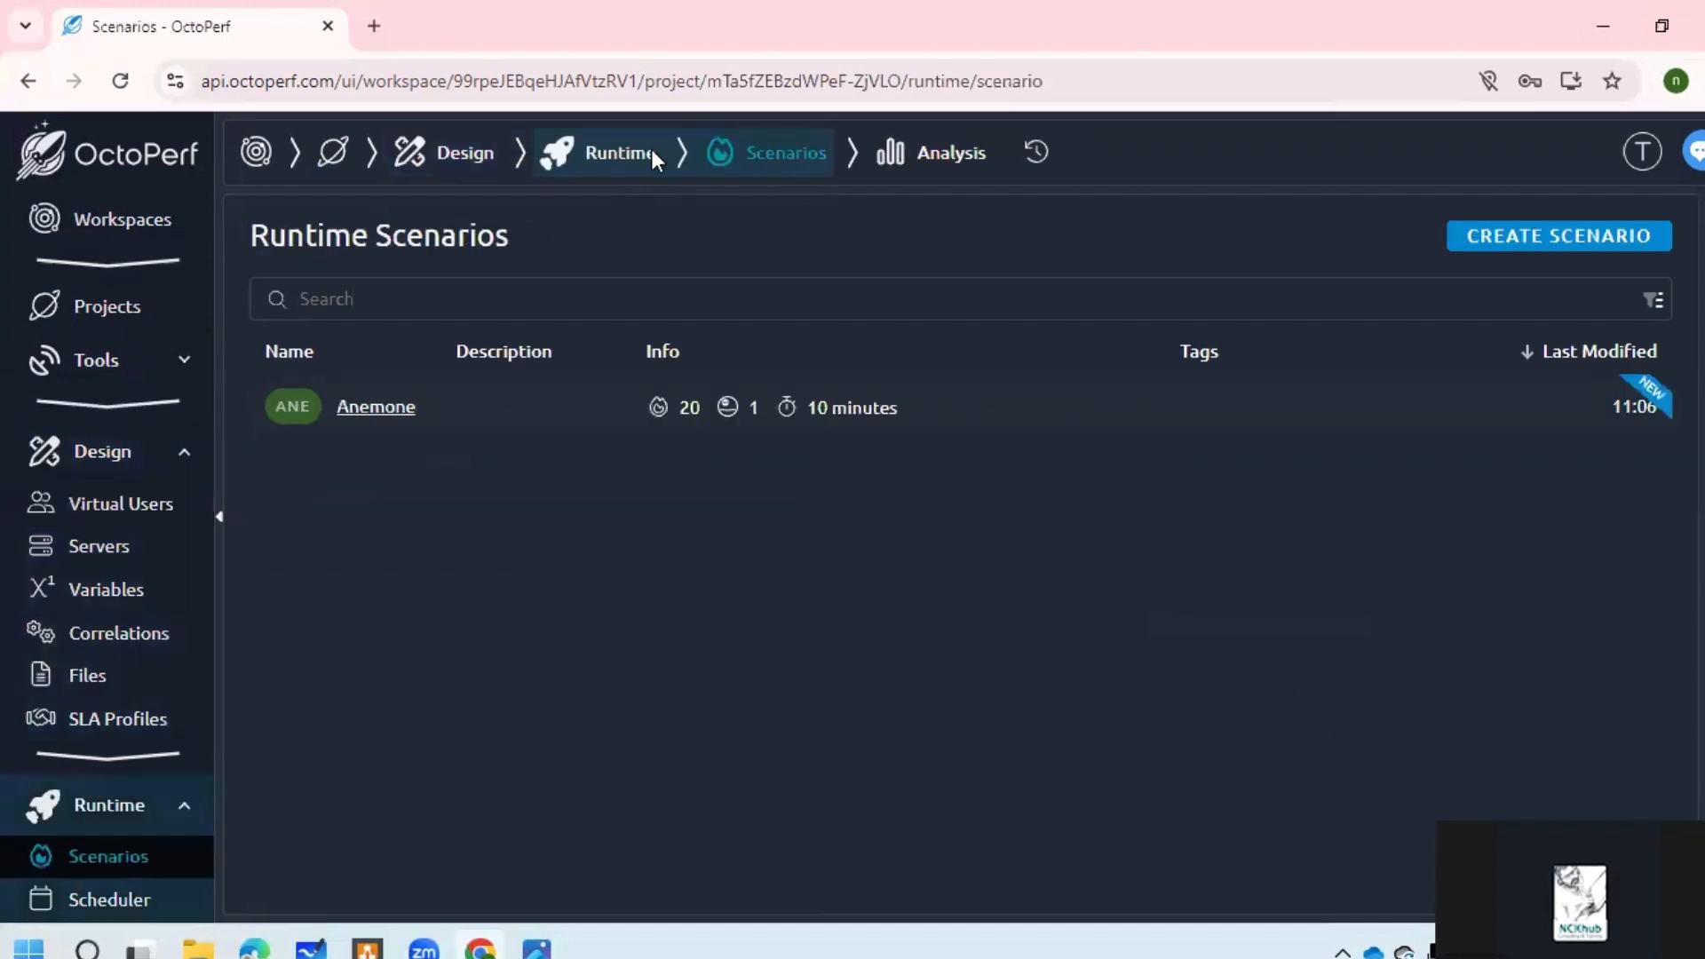
click(439, 158)
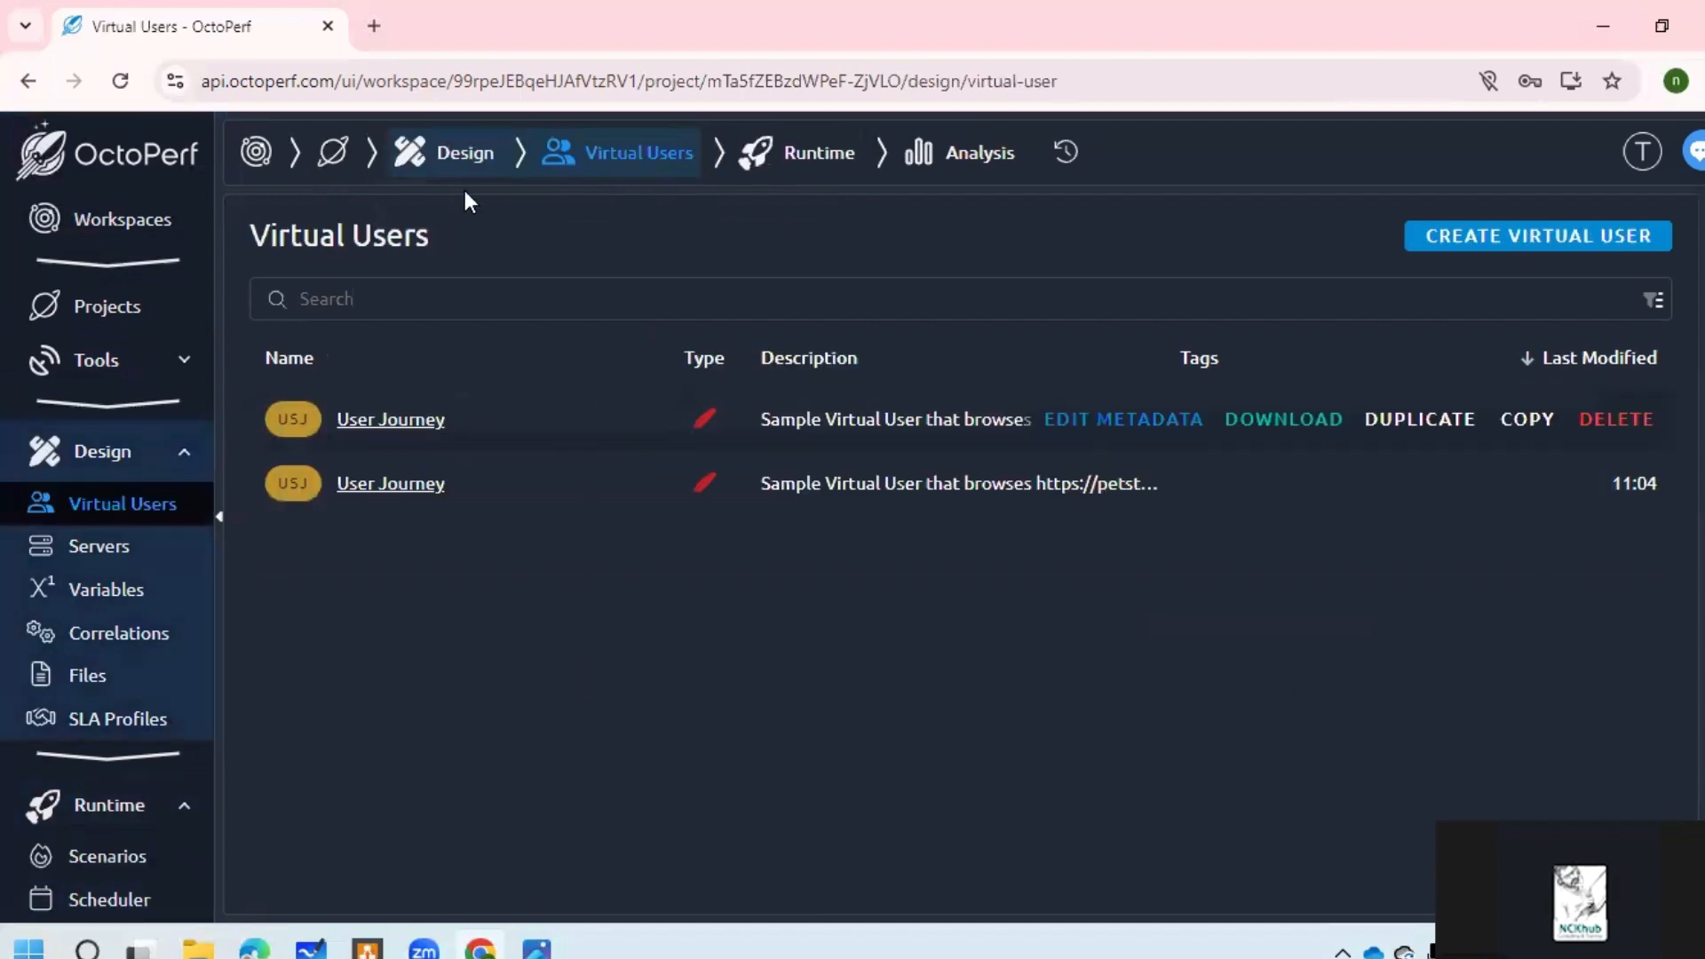
click(89, 312)
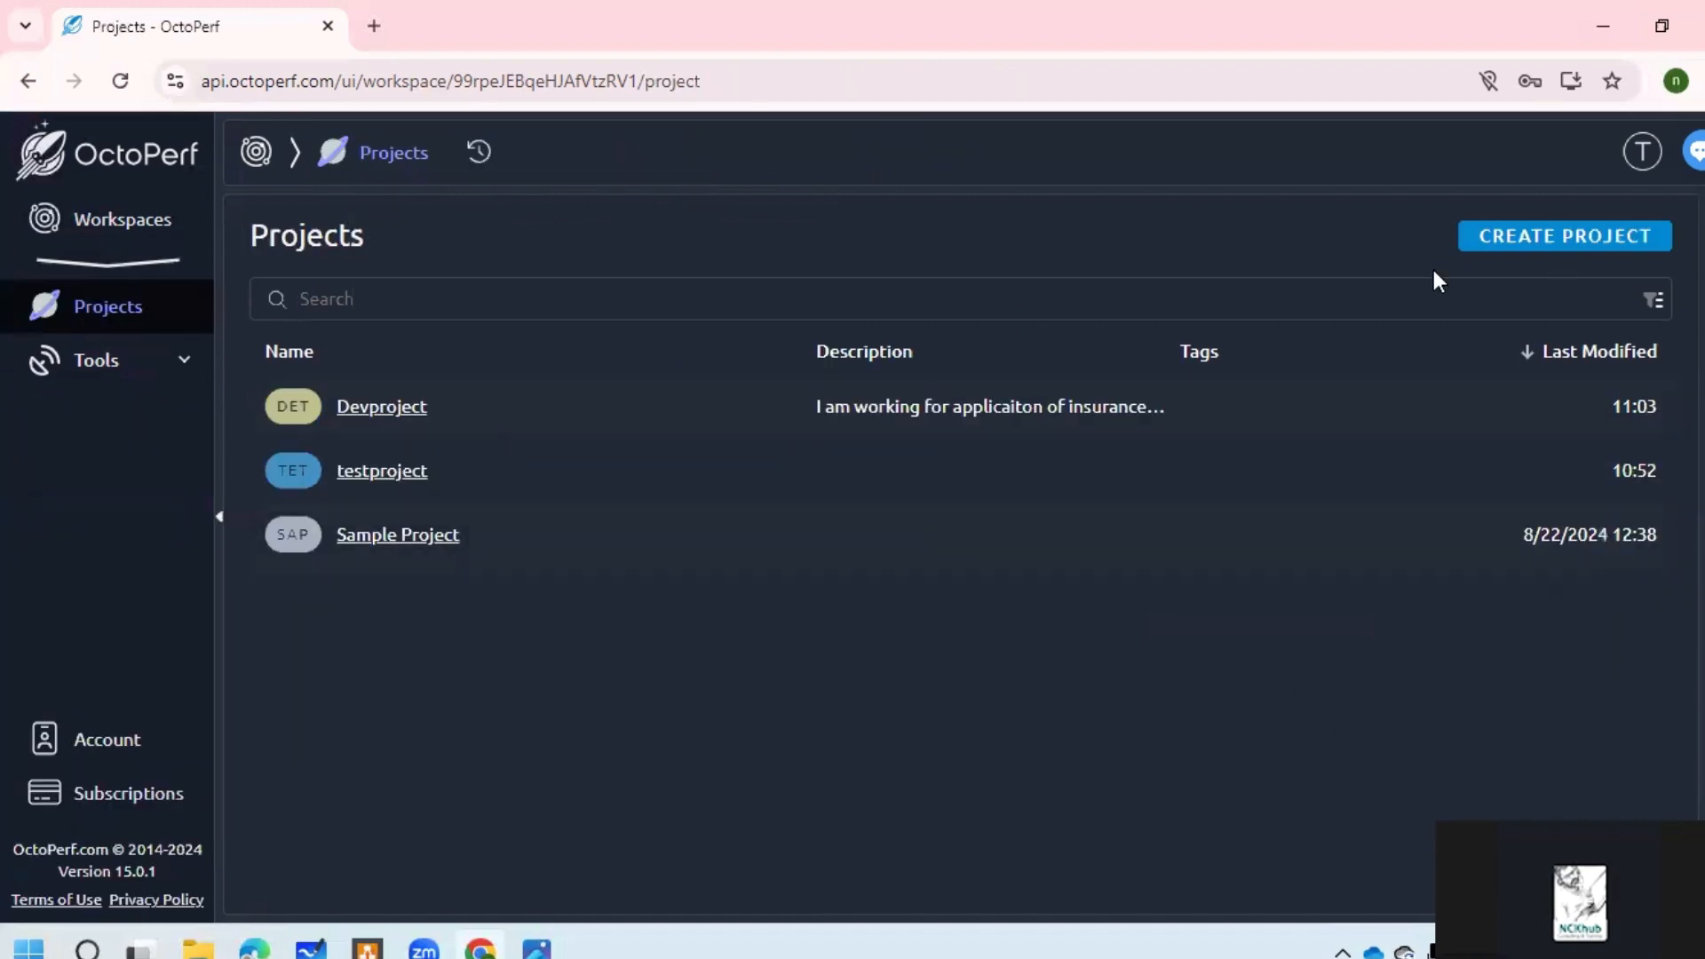
Step: Create a new project named 'testapp'
click(1472, 238)
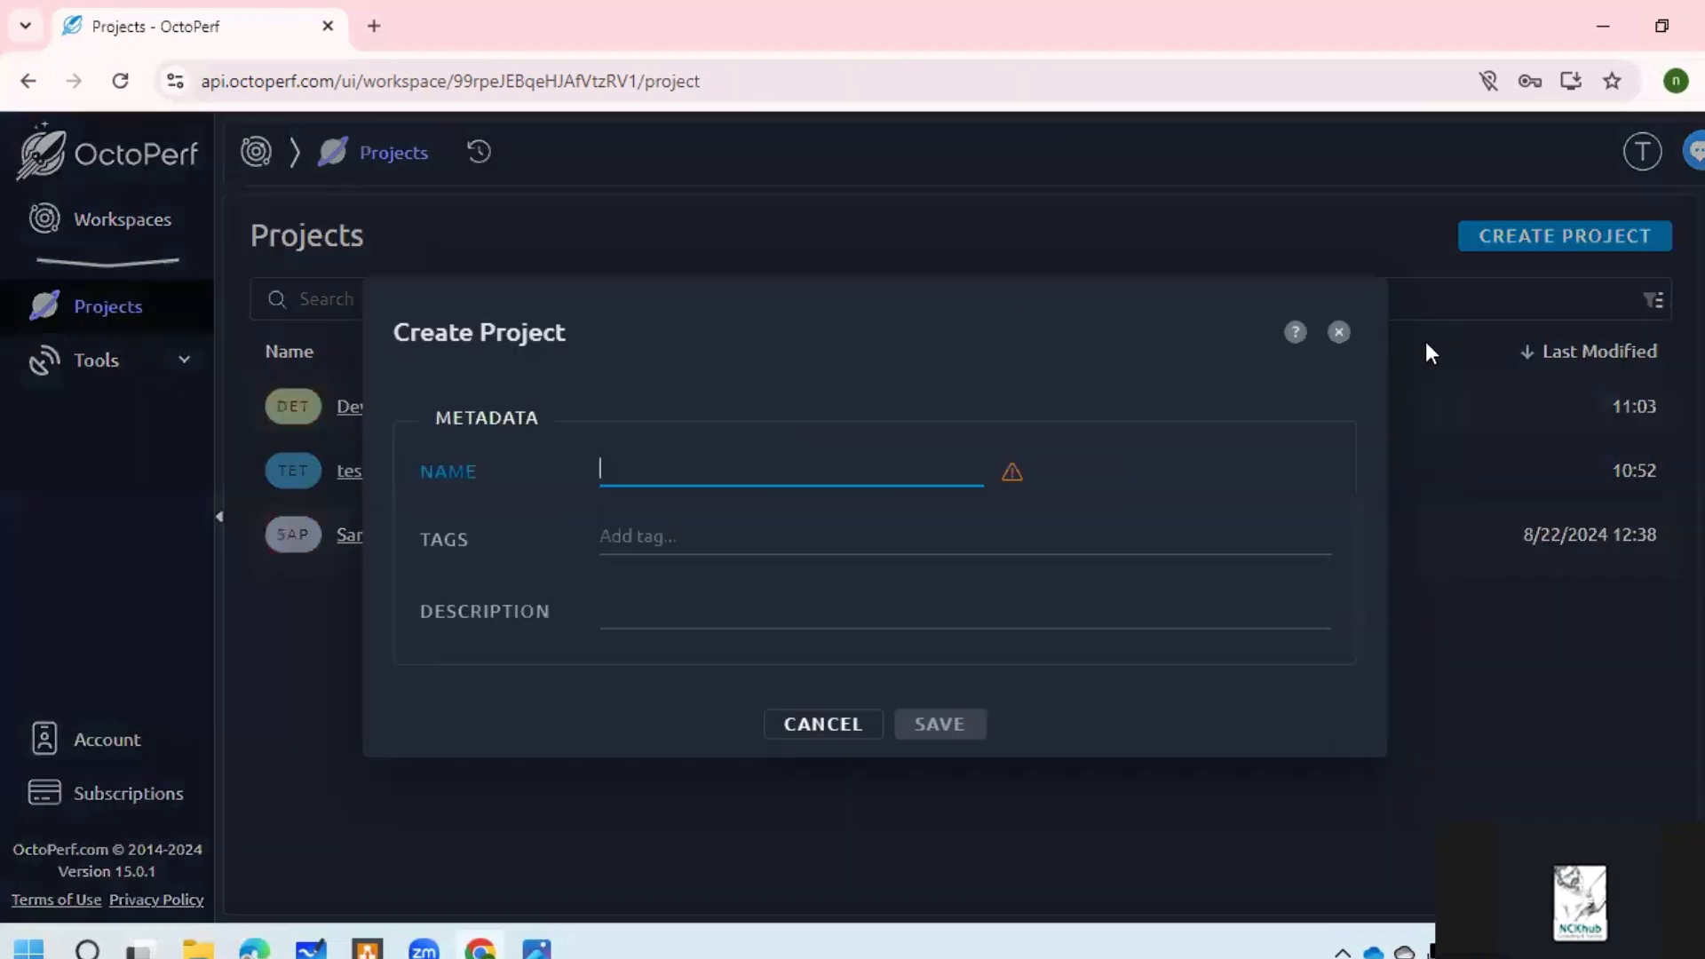
text(test)
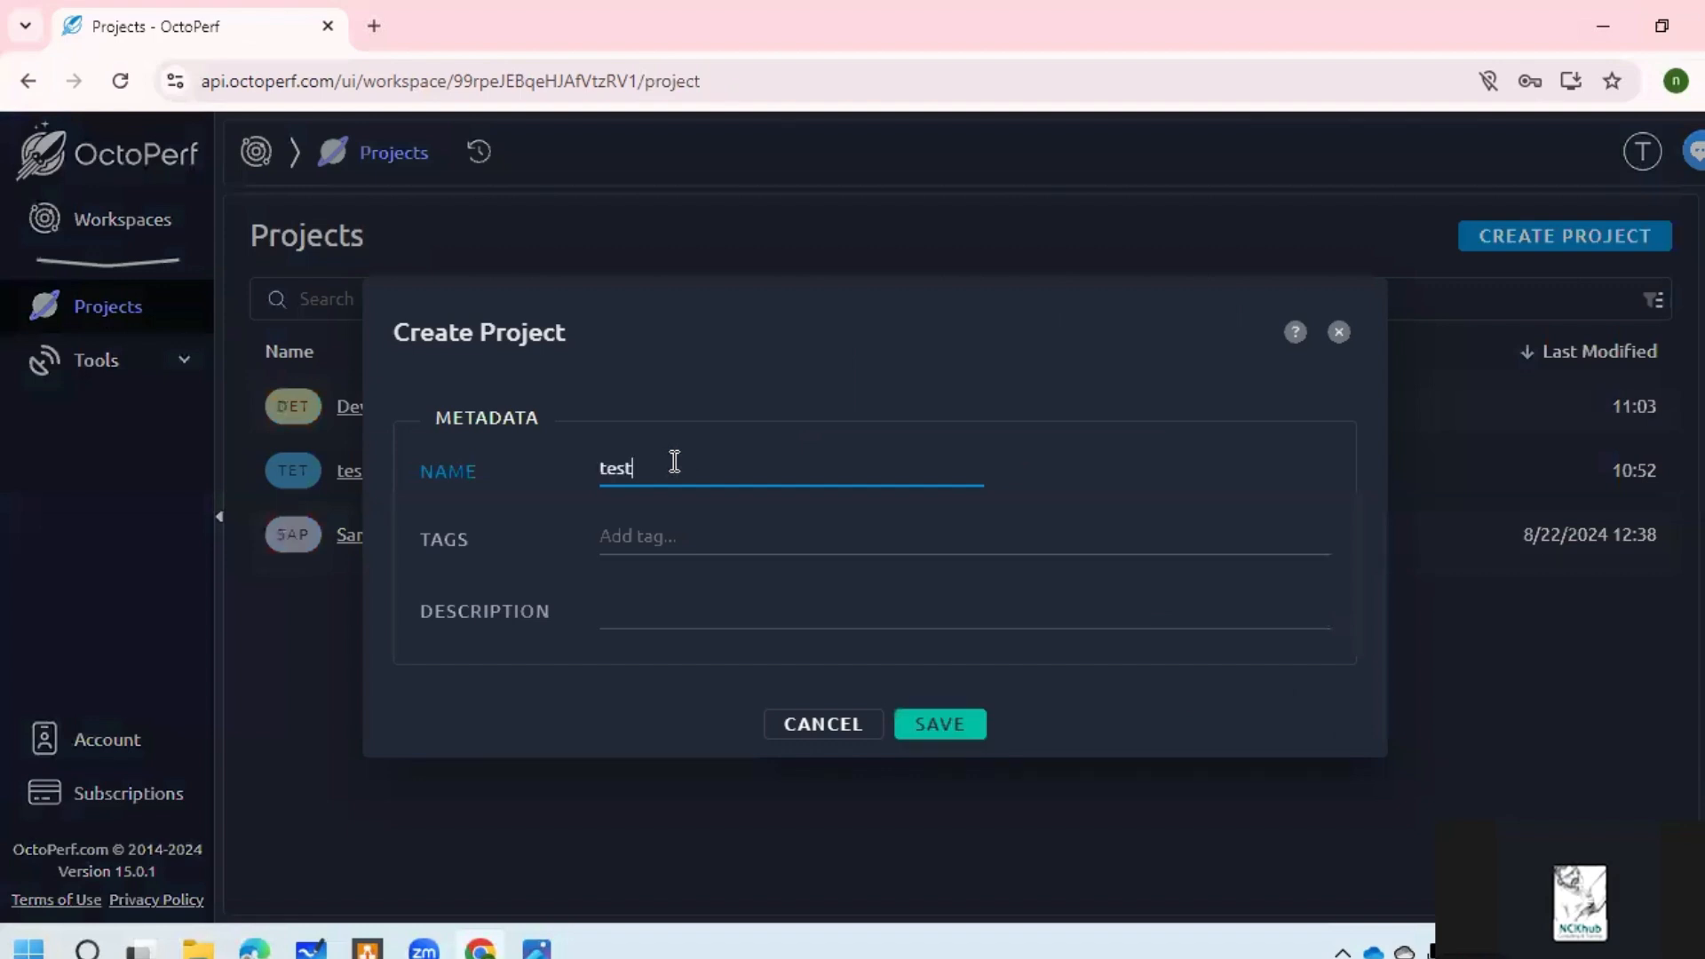
text(app)
click(957, 728)
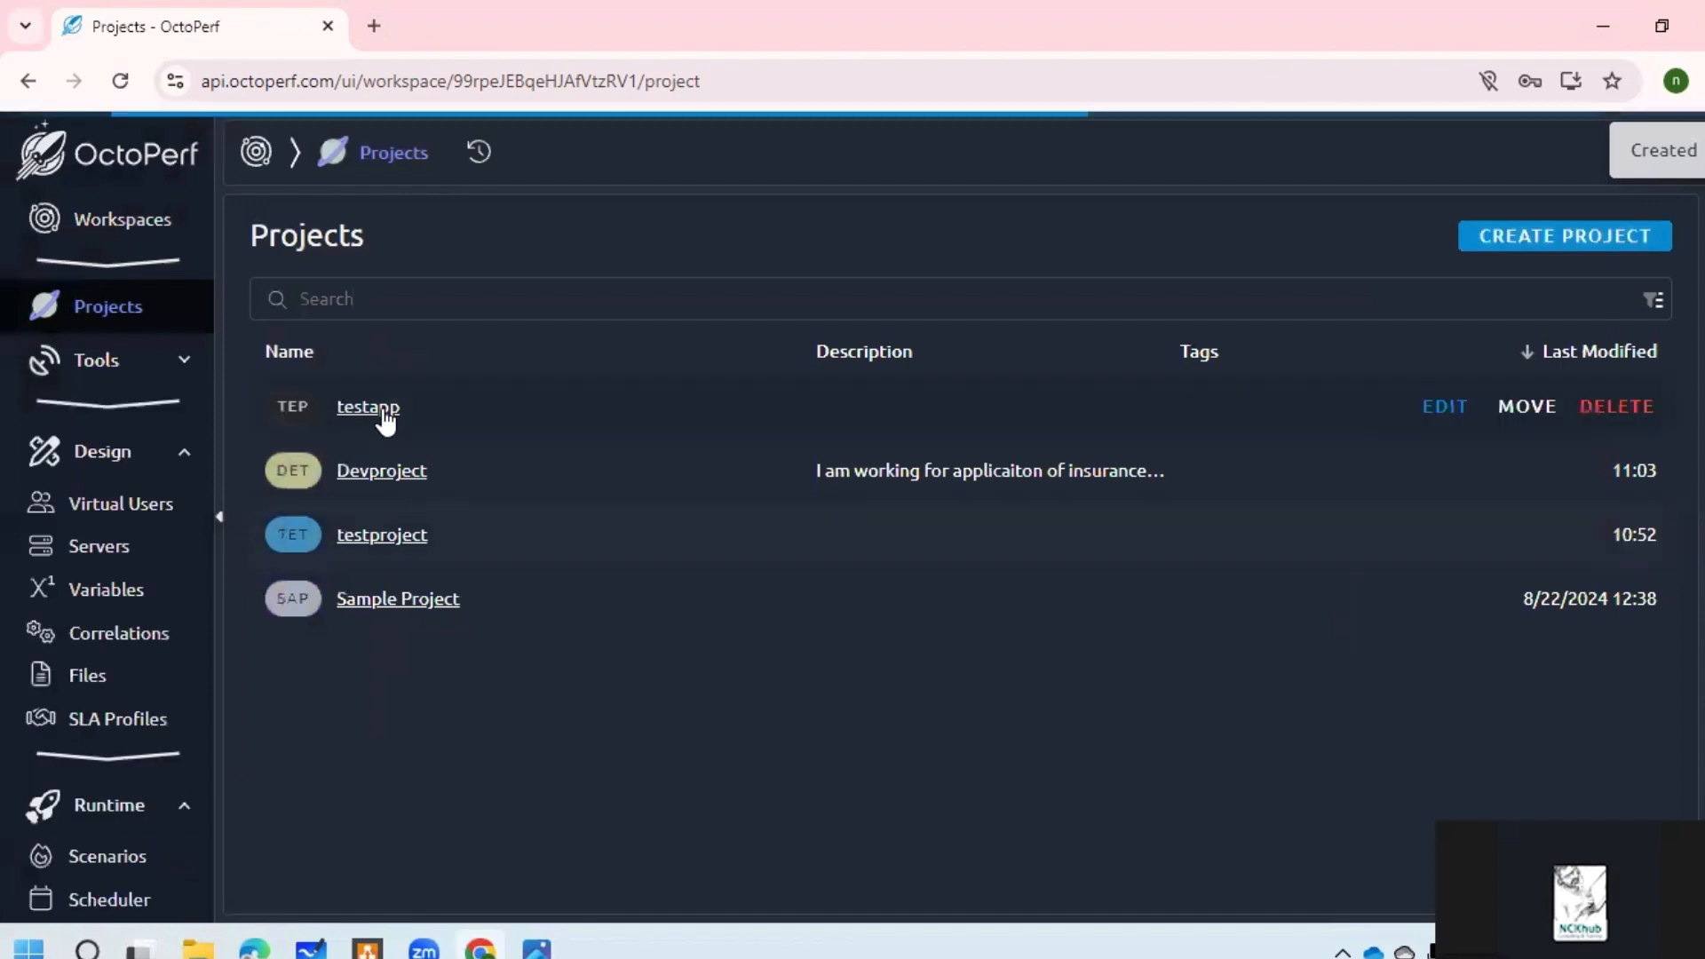
Step: Import the sample Pet Store virtual user into the testapp project
click(388, 417)
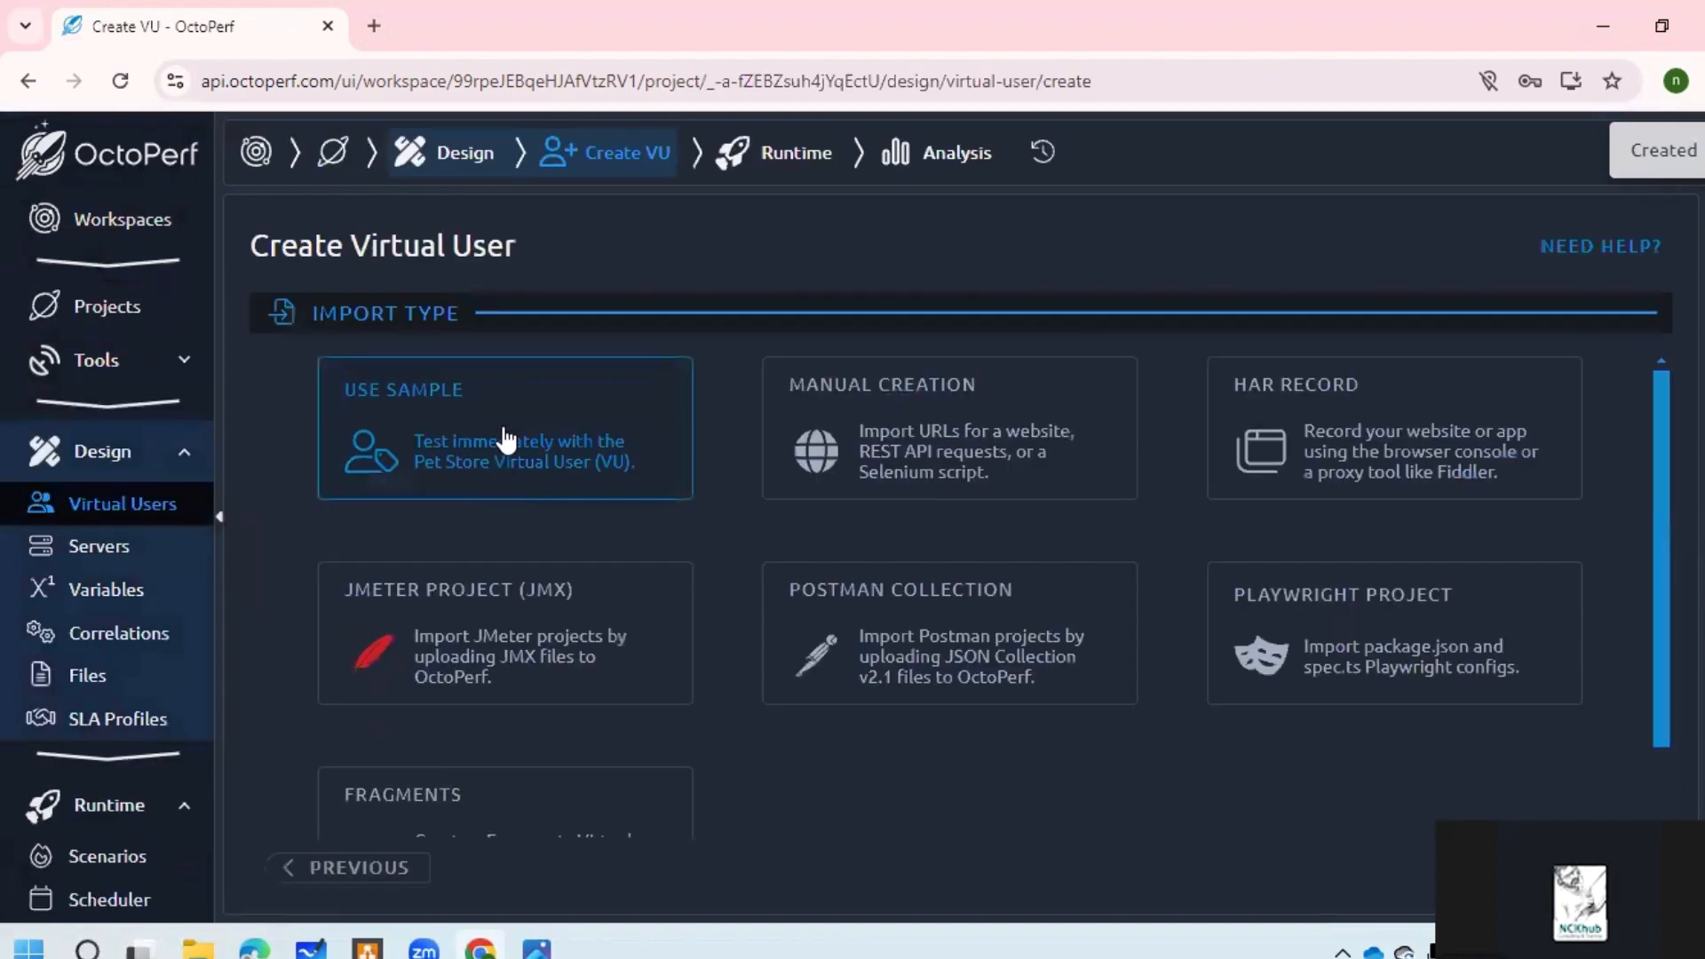
scroll(619, 354, down, 1)
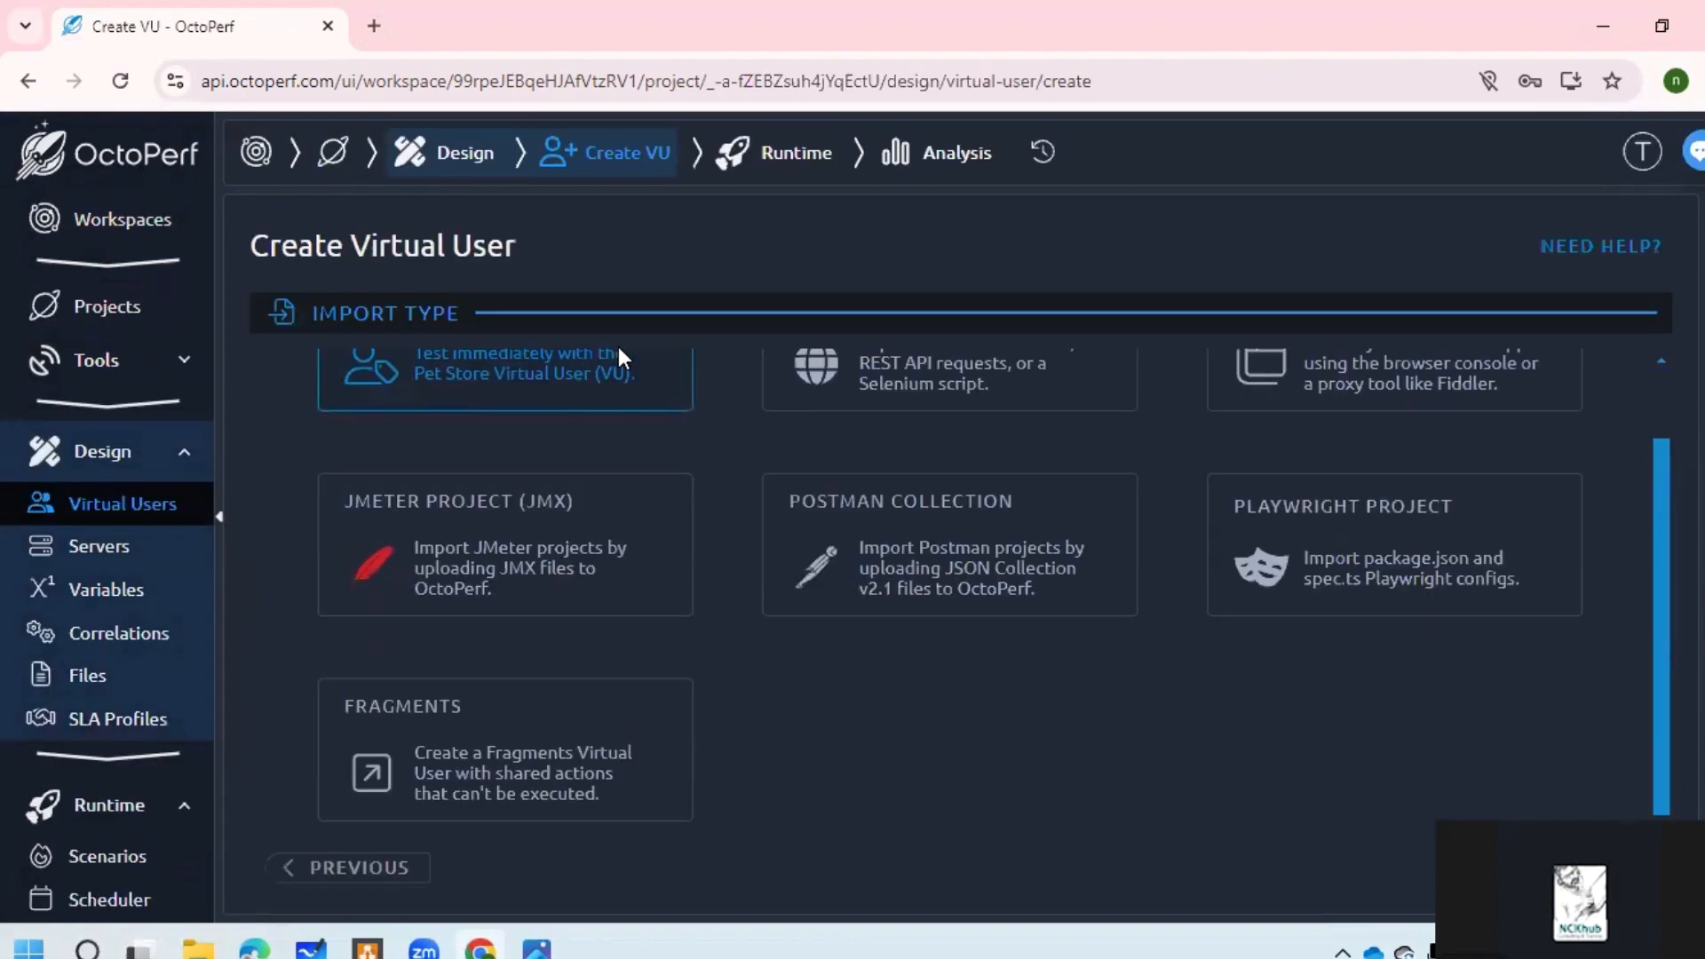
click(1009, 875)
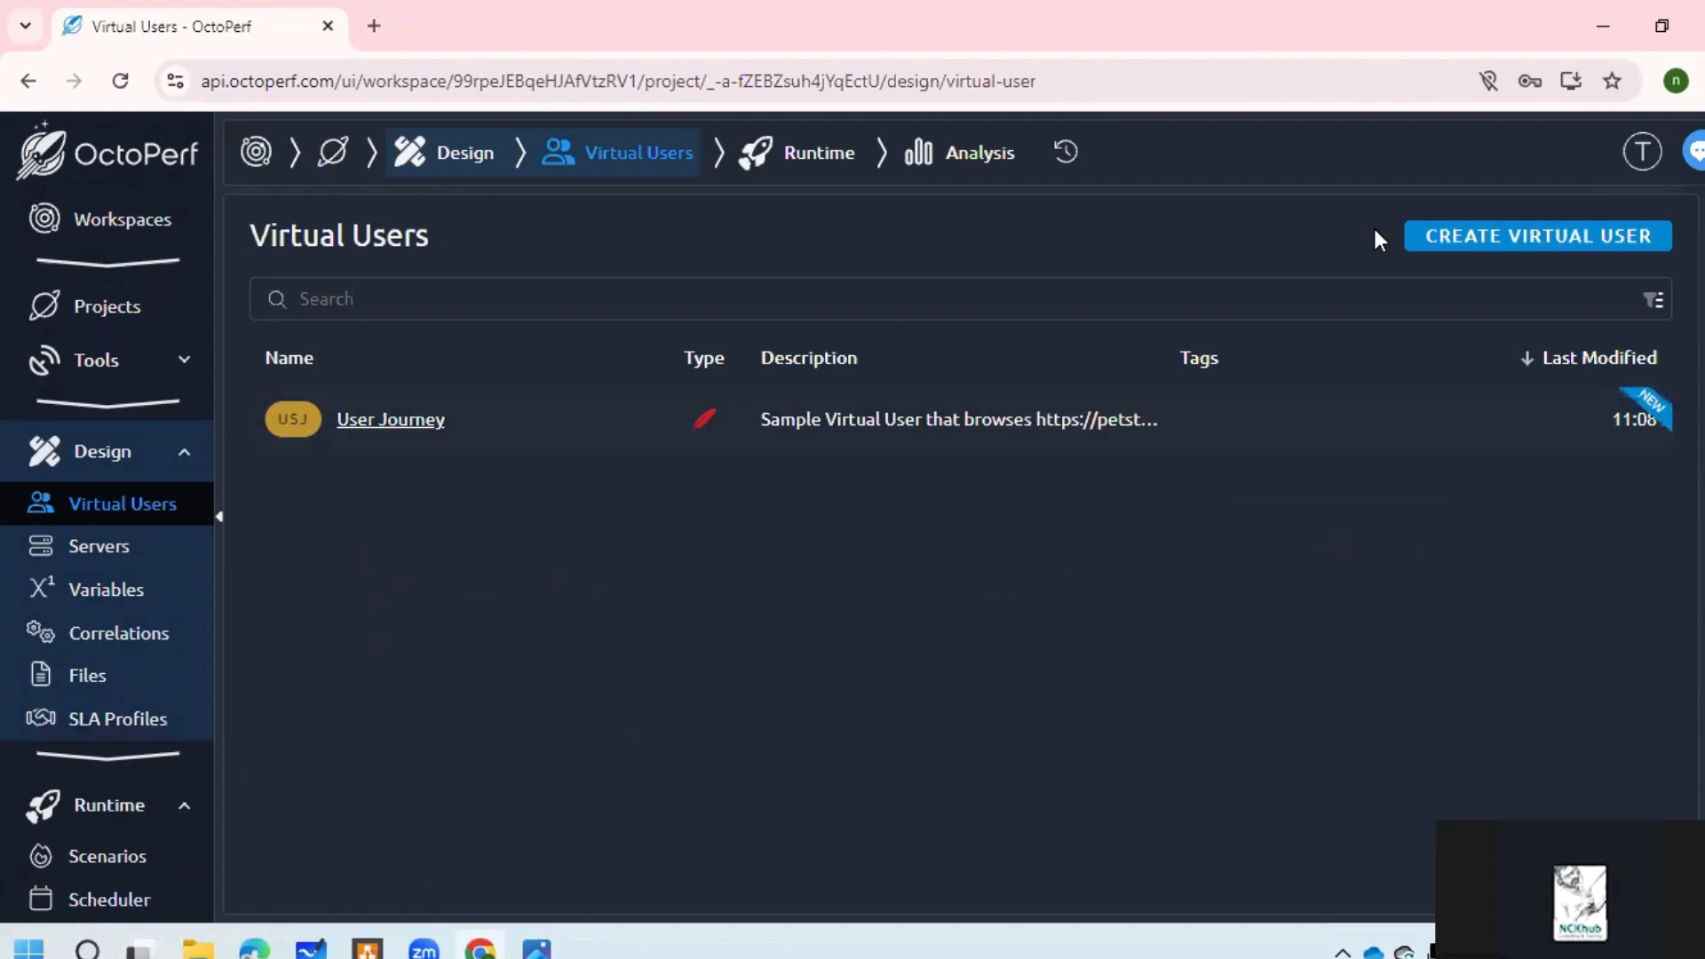
Step: Open testapp's User Journey virtual user and run its validation
click(418, 424)
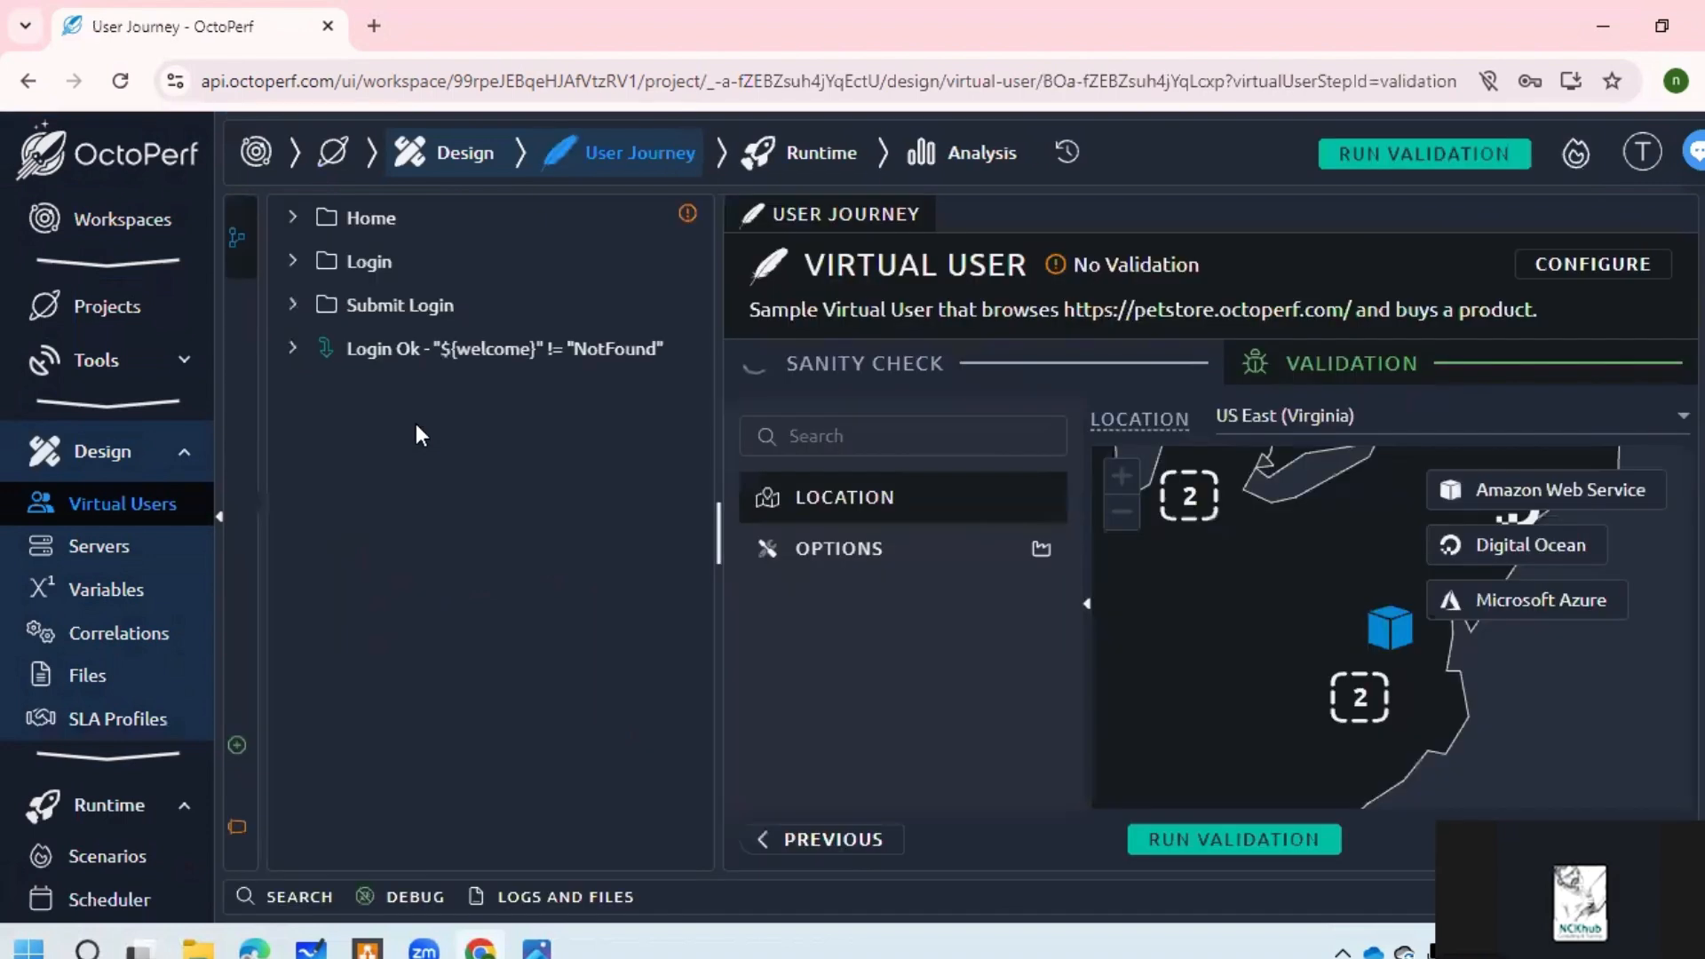
click(1287, 844)
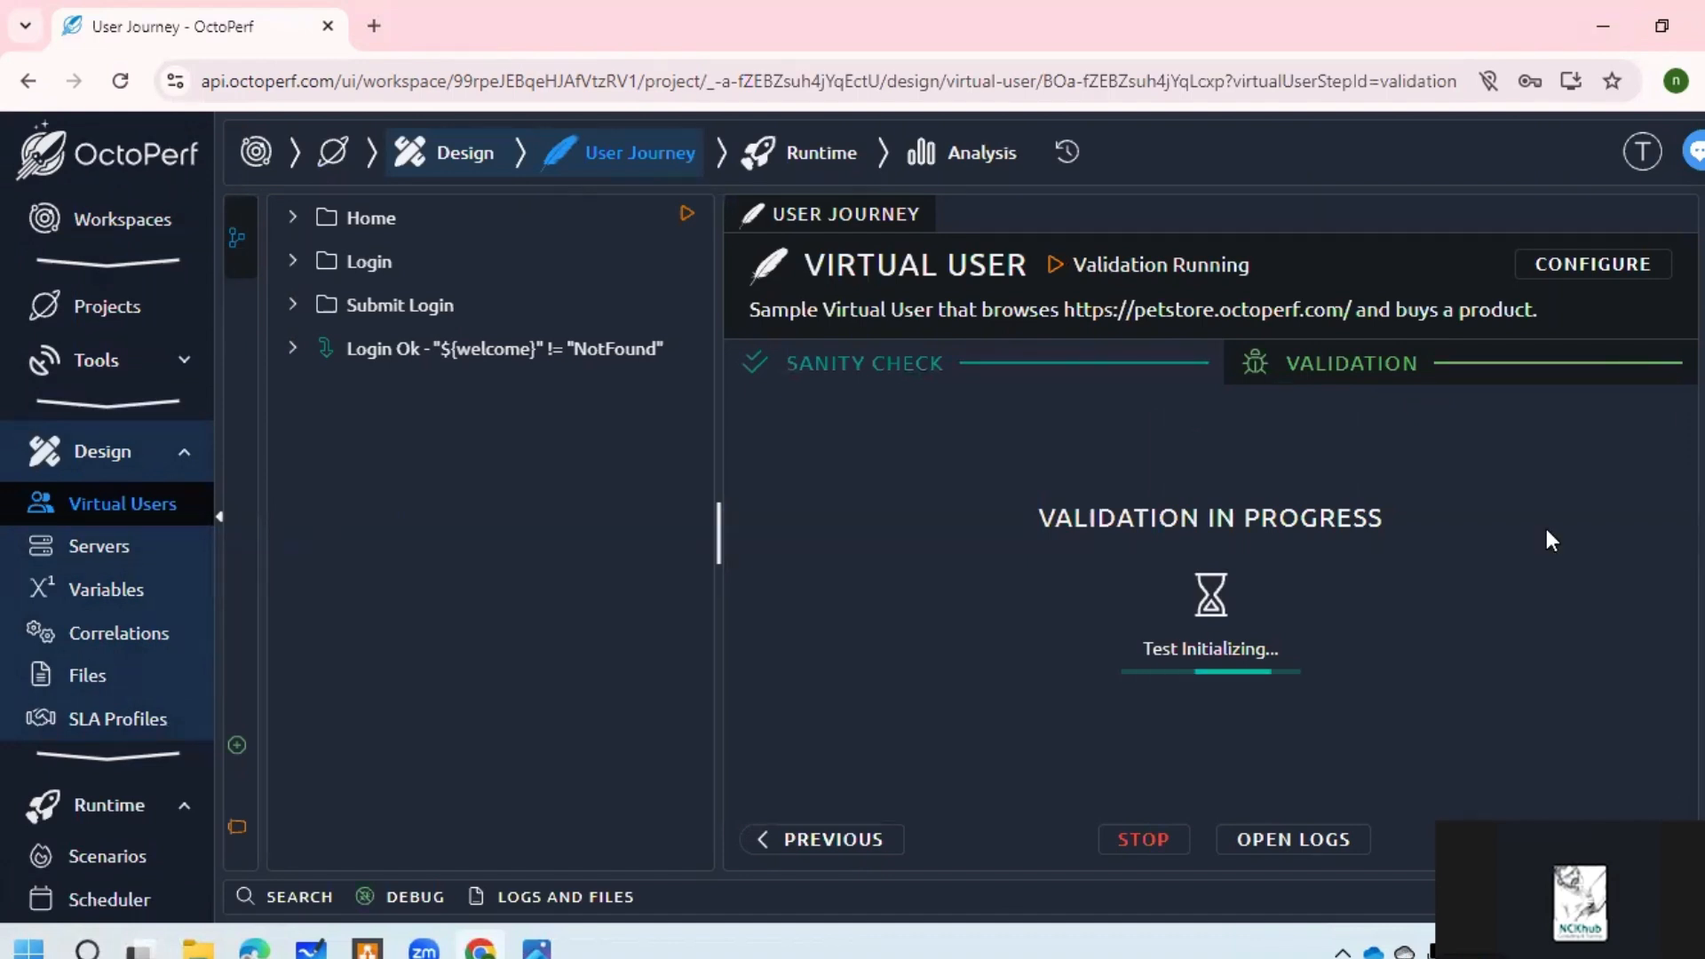
Step: Switch between the project's Runtime scenarios, Analysis reports and Design virtual users pages
click(793, 160)
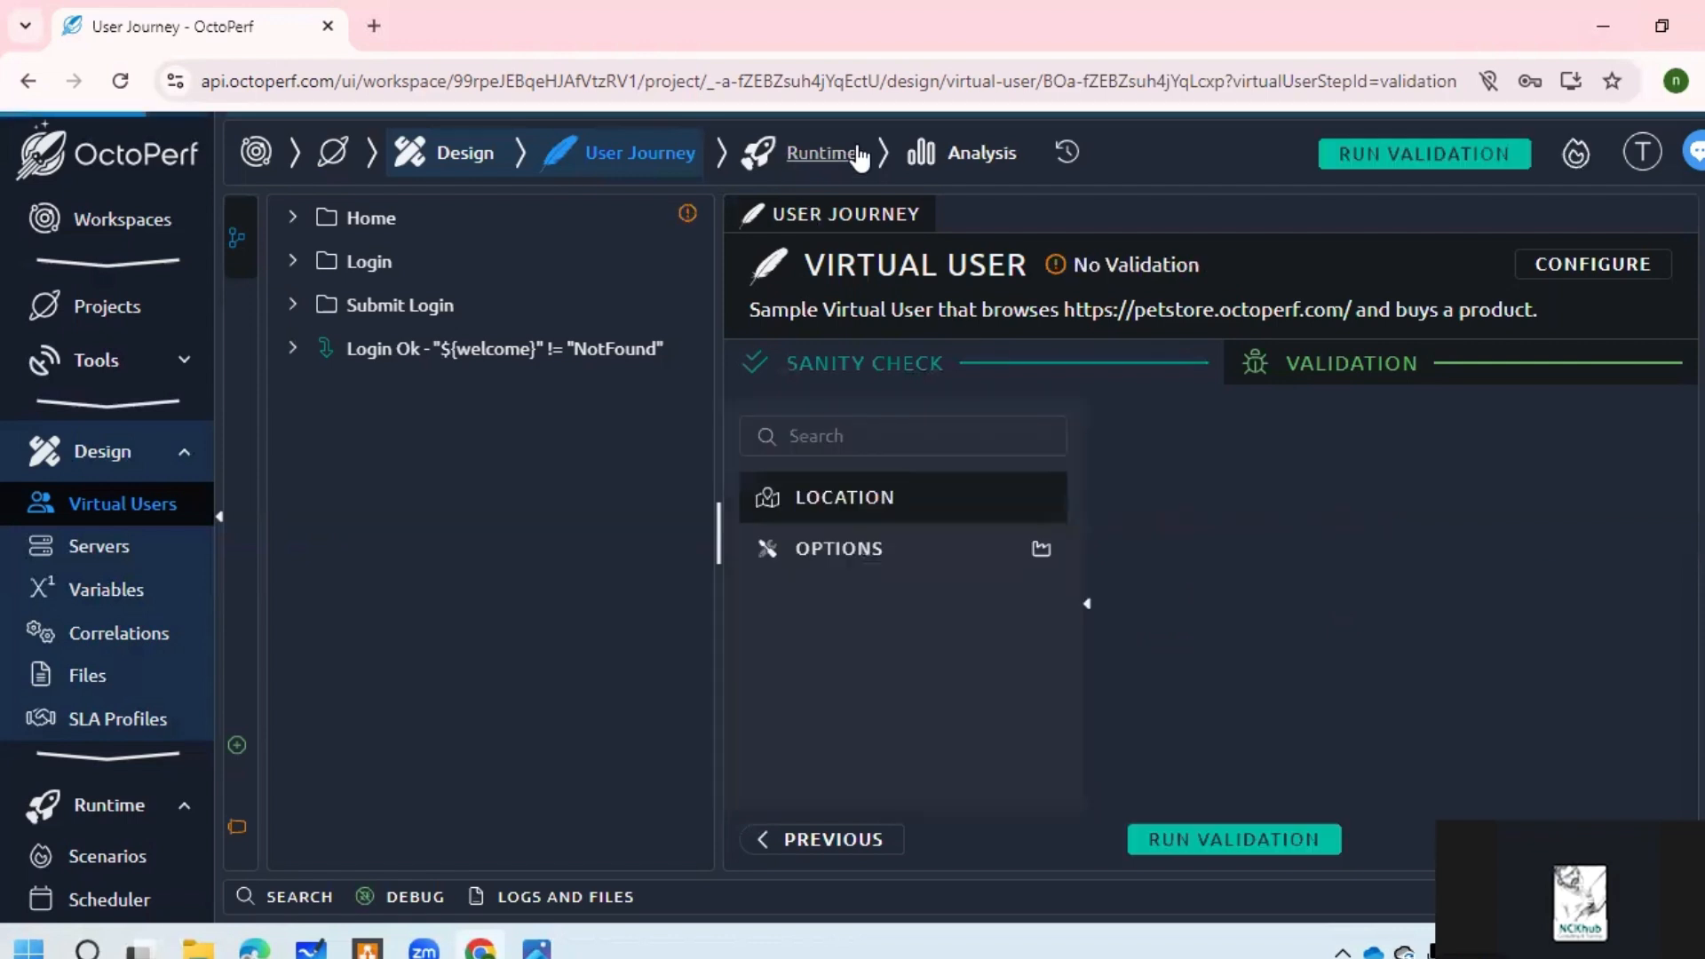
click(923, 163)
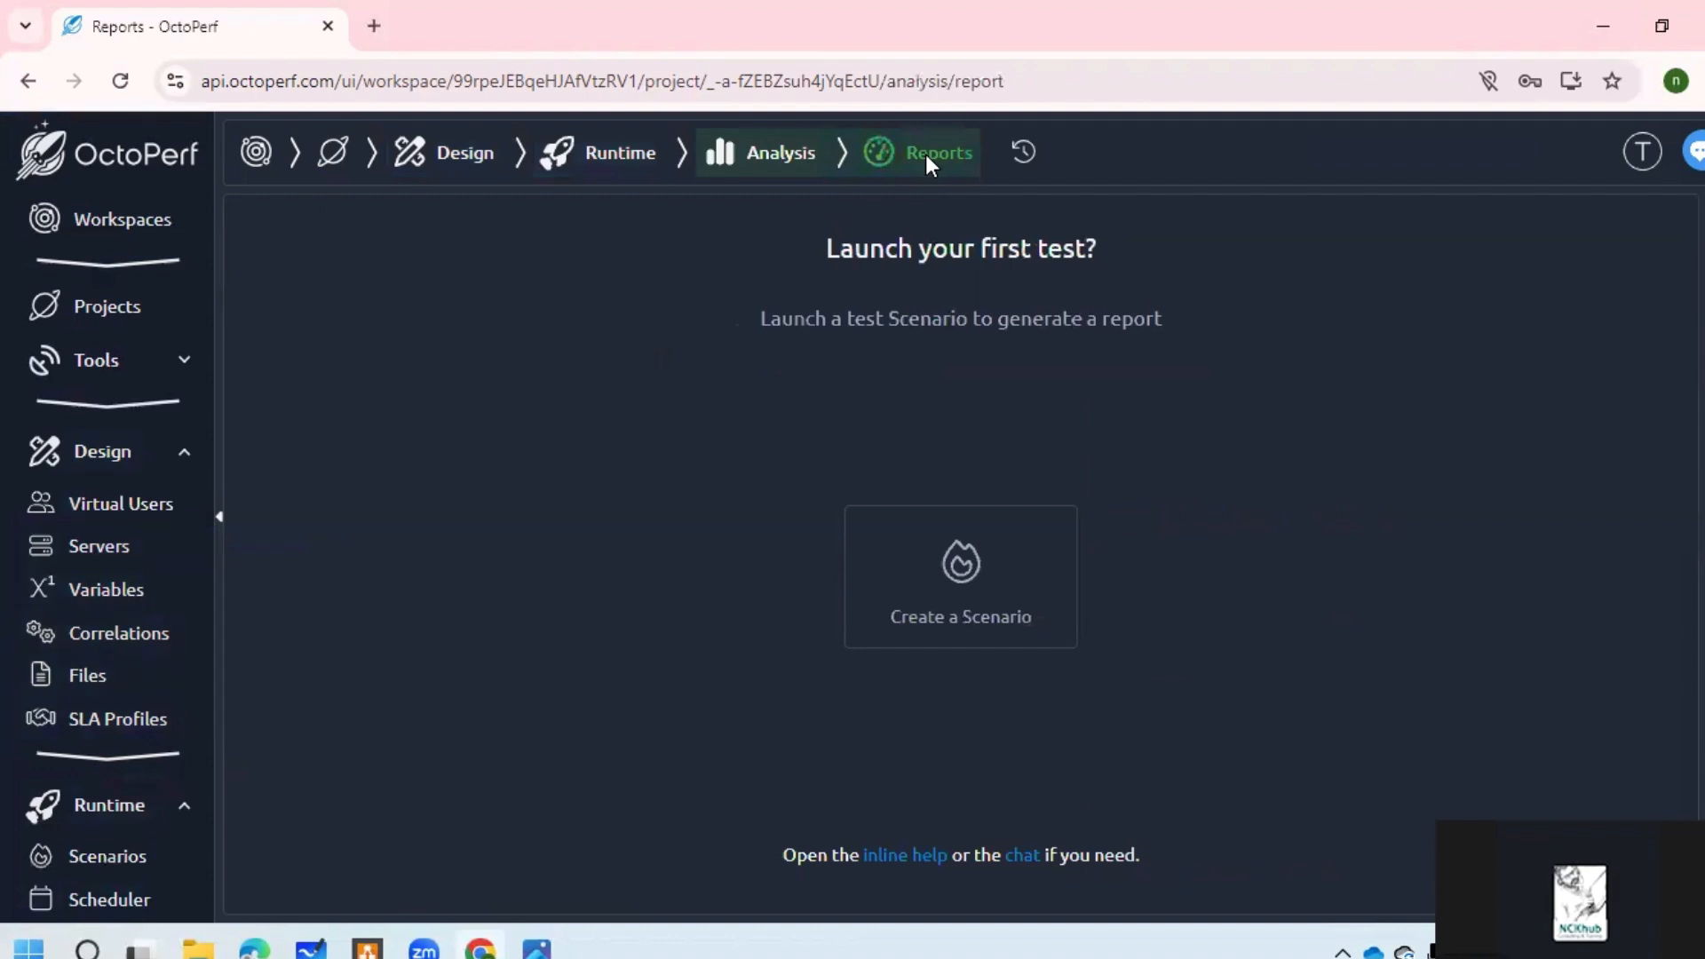
click(620, 160)
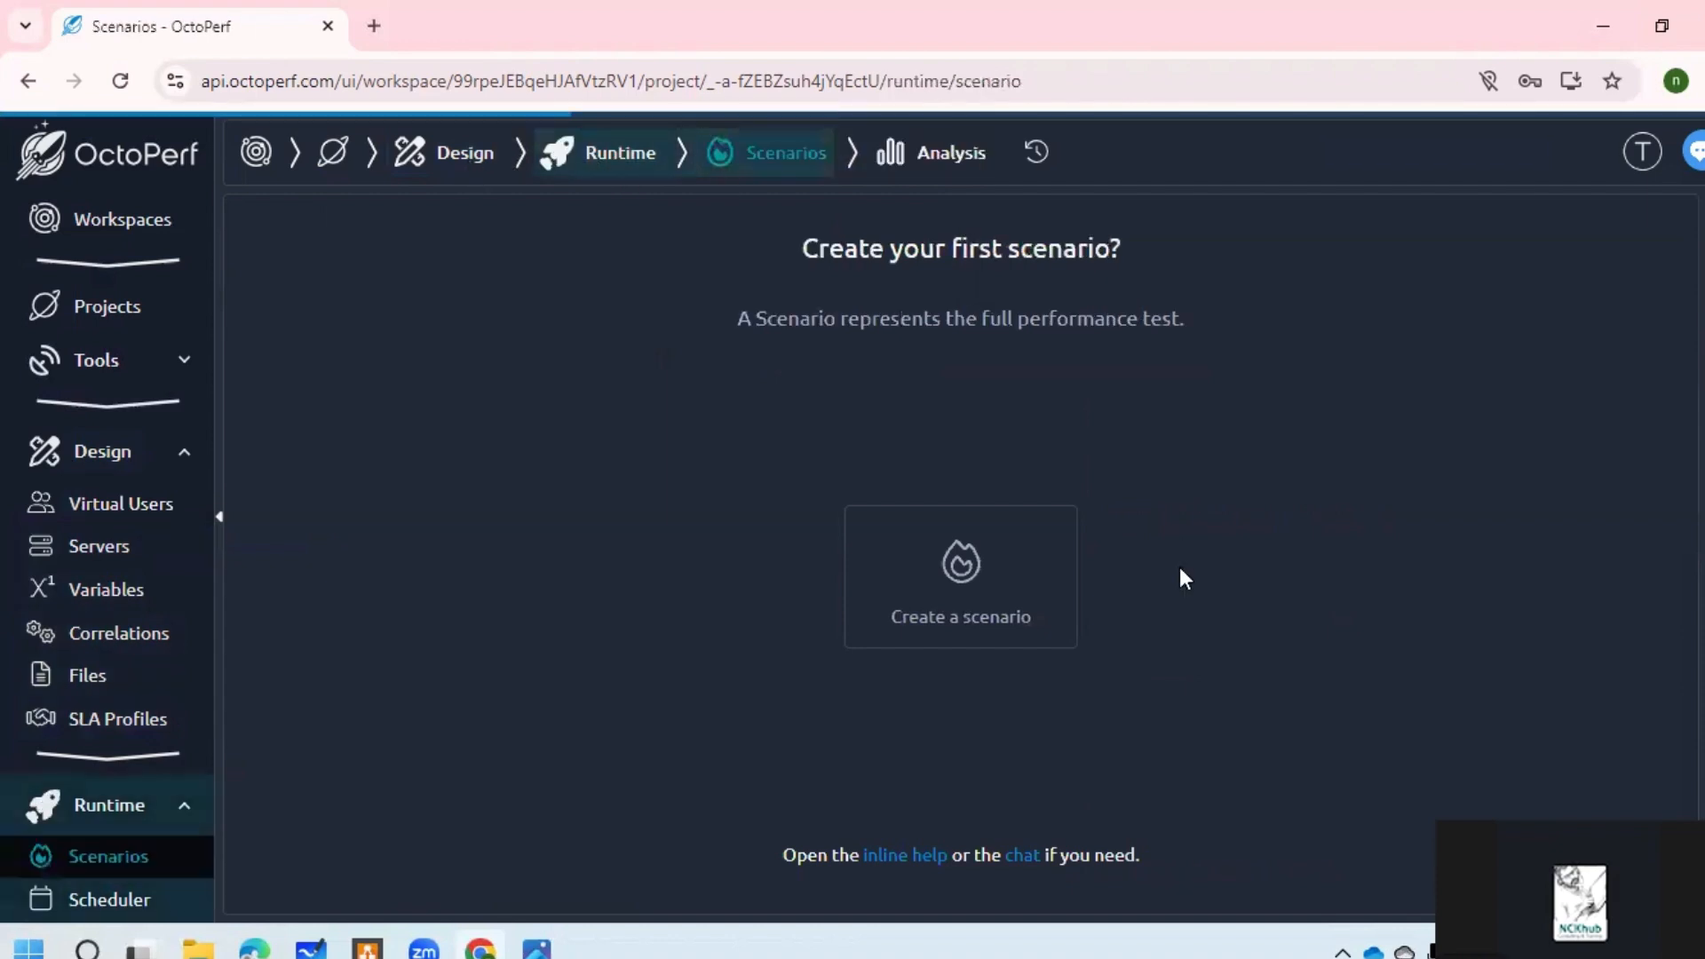
click(648, 153)
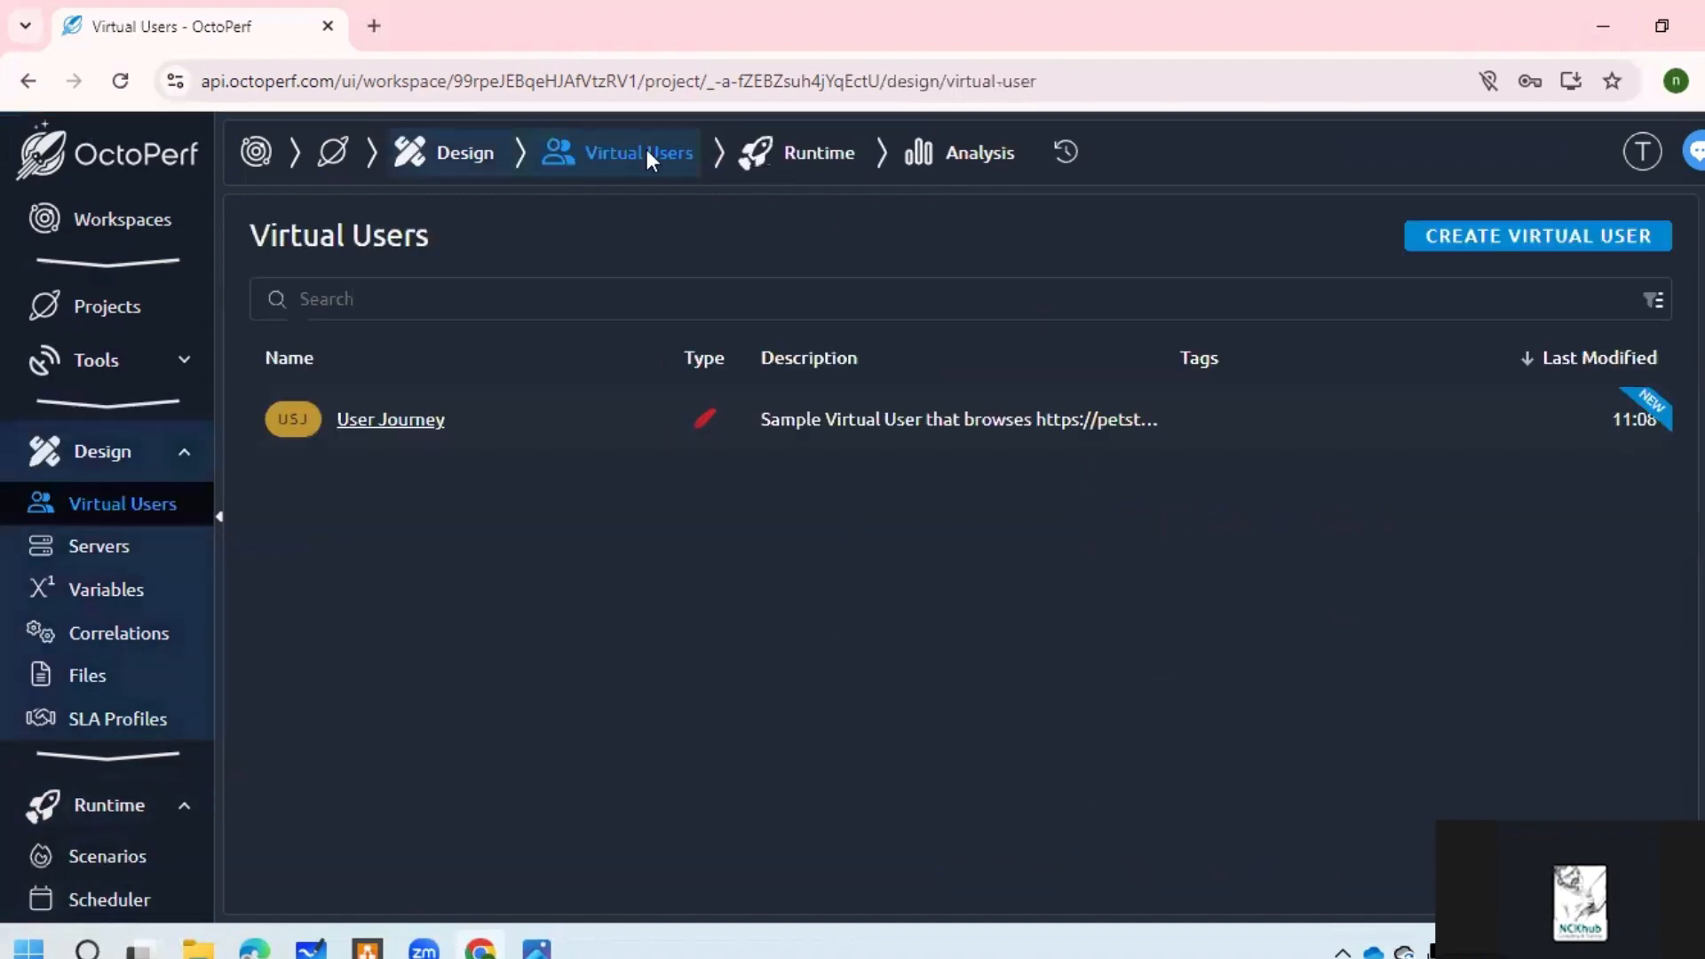
click(802, 160)
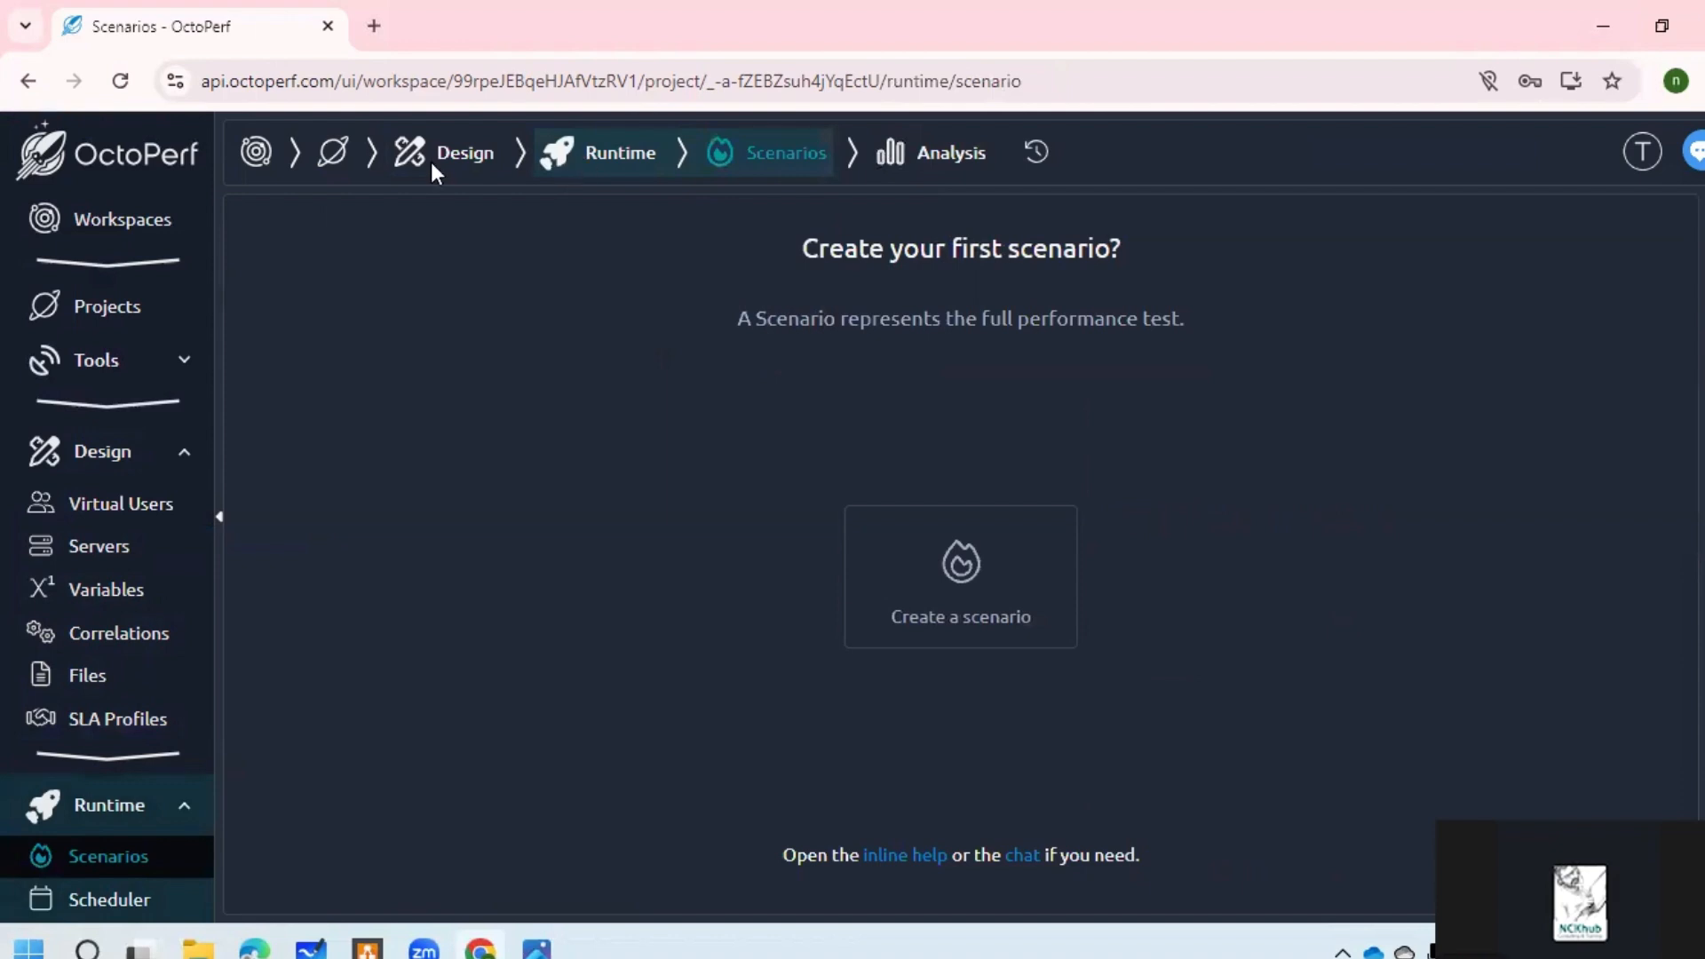
click(486, 162)
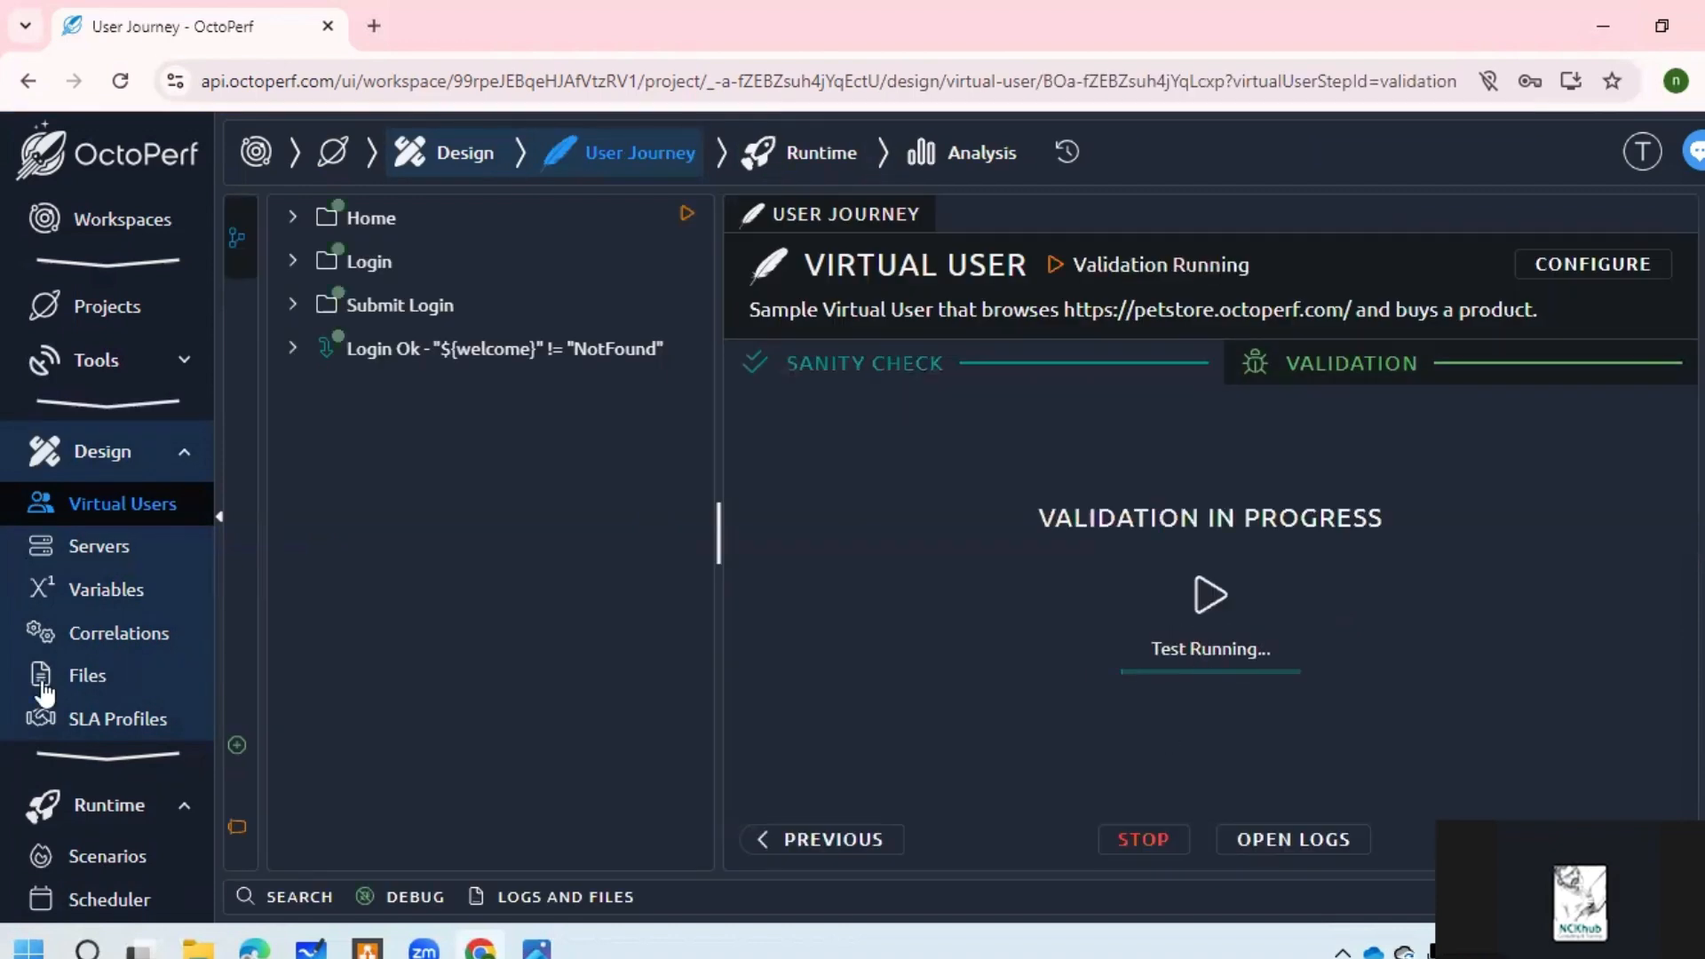
Step: Visit the Scenarios and Scheduler pages, then return to the User Journey validation step
scroll(142, 689, down, 2)
scroll(137, 627, down, 2)
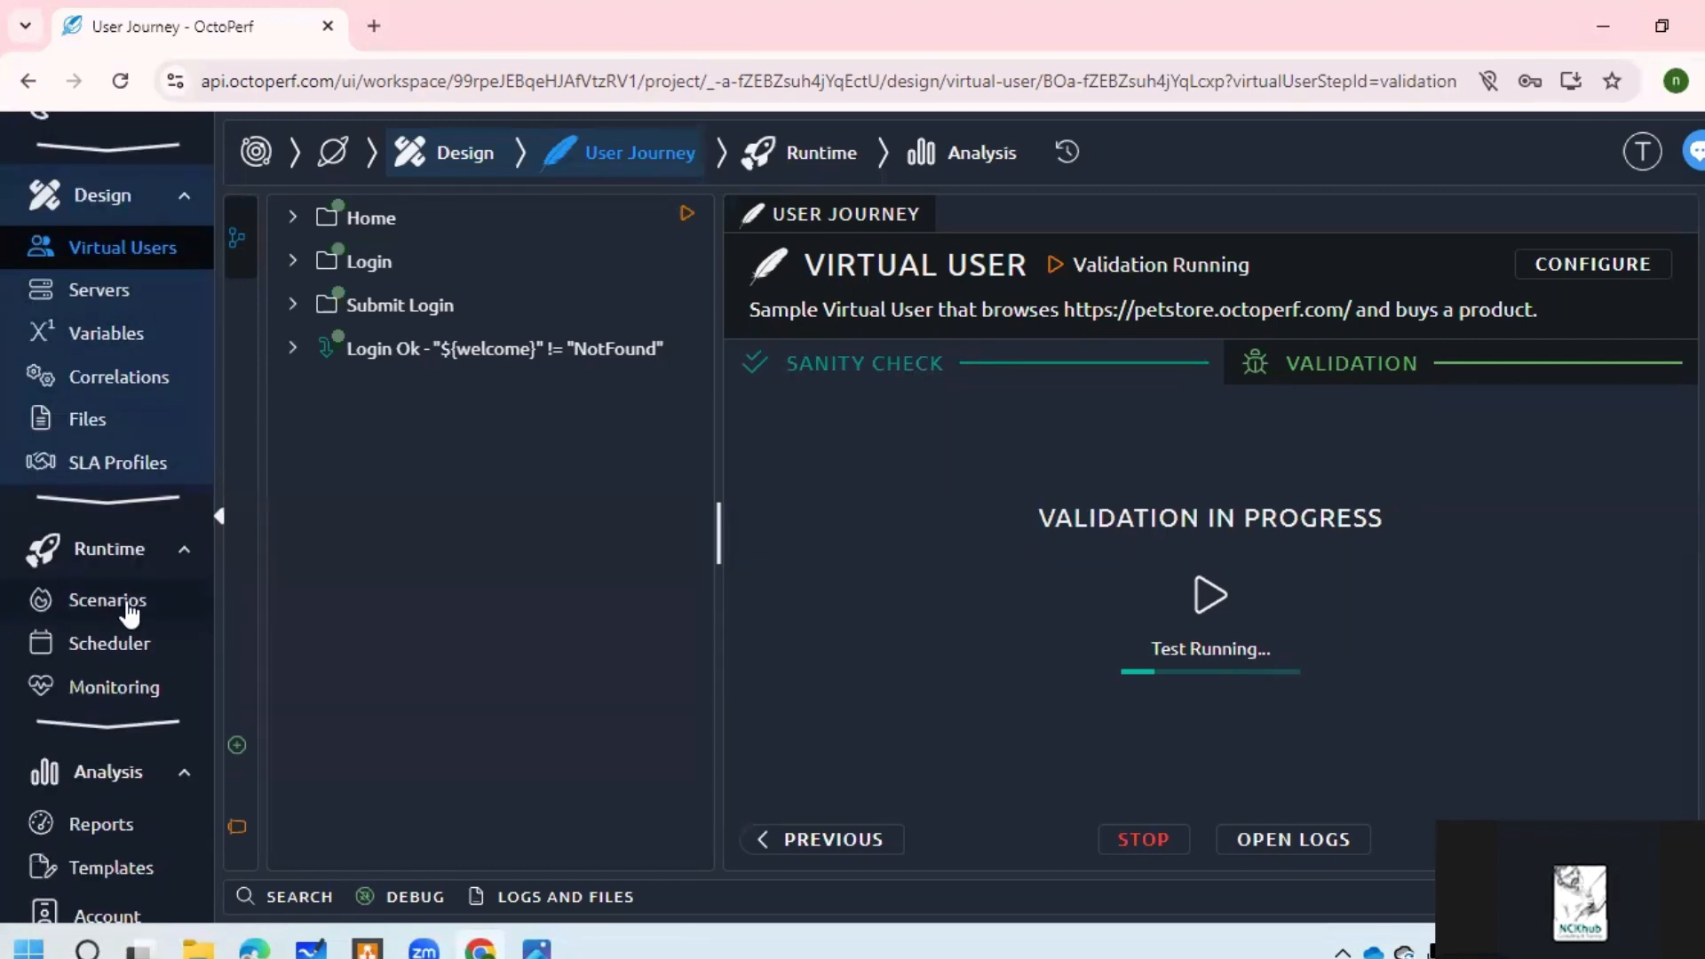
click(130, 612)
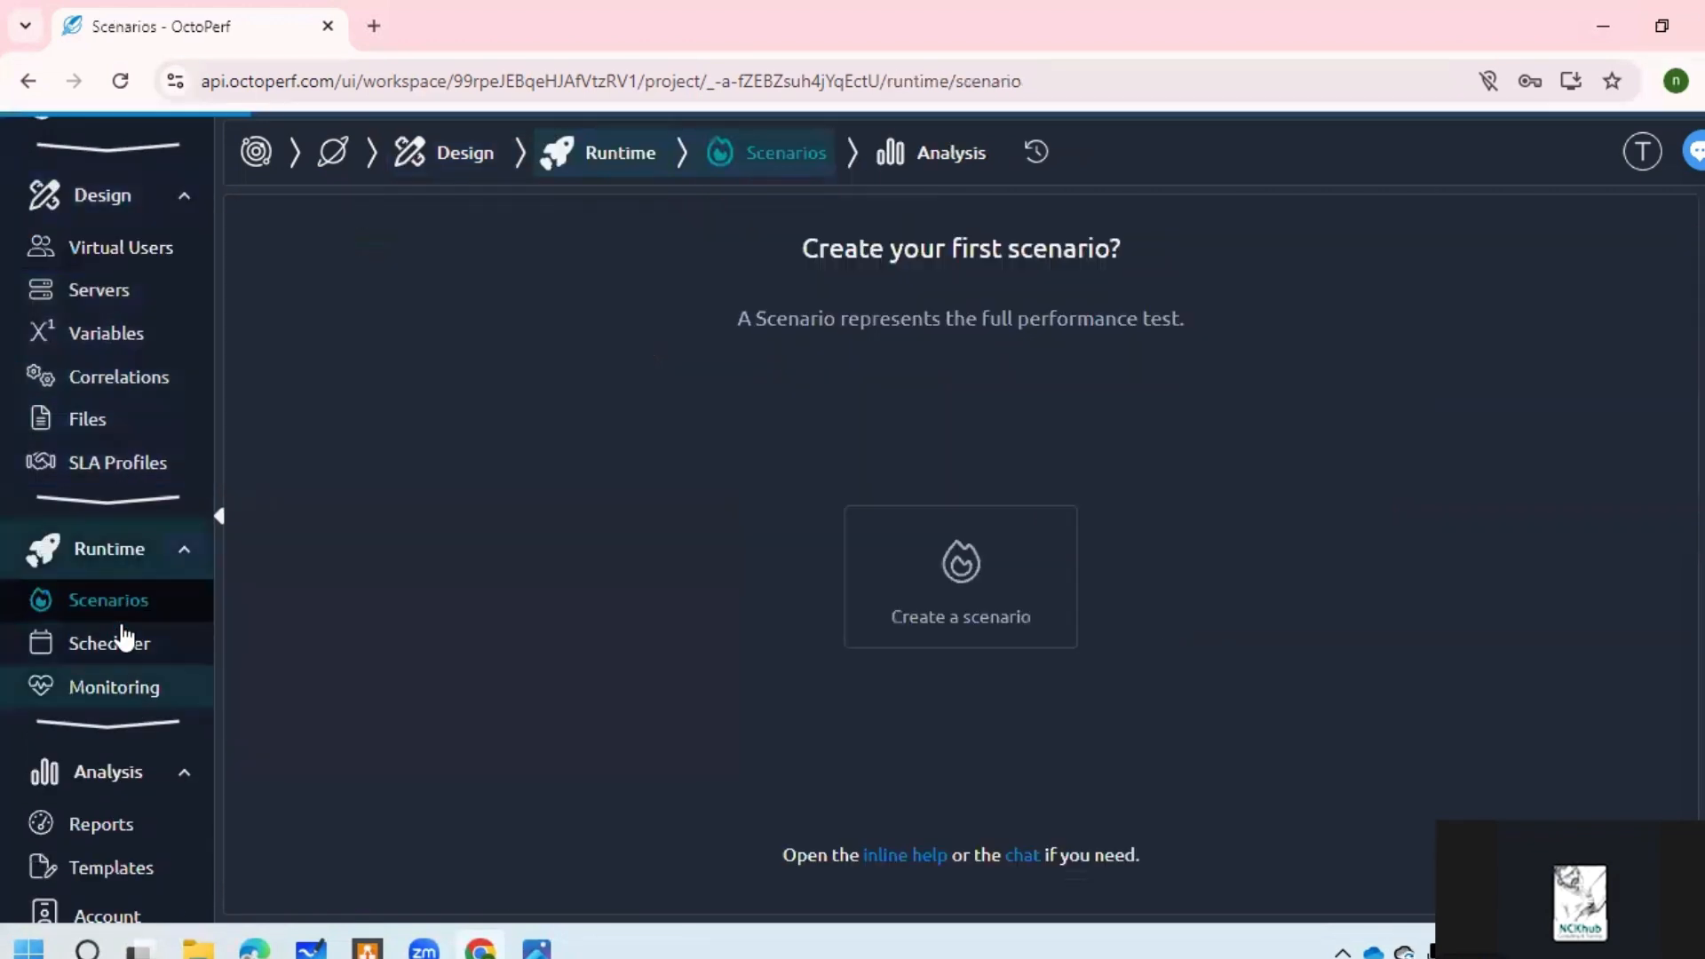
click(124, 637)
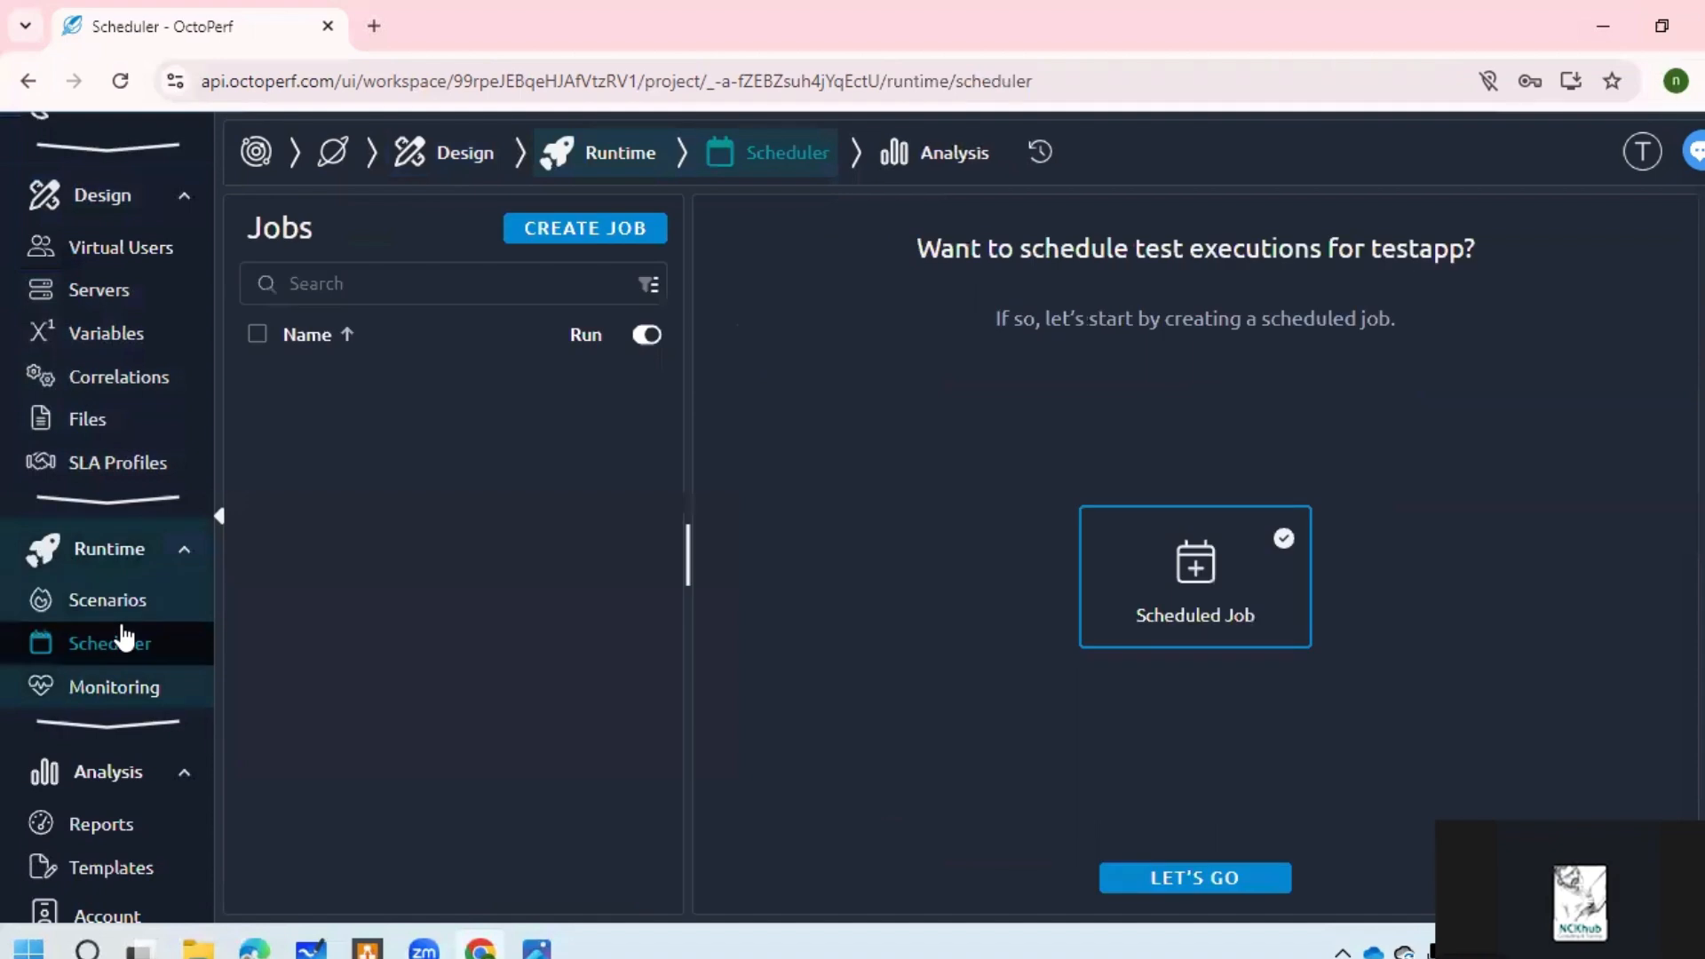
click(116, 552)
click(503, 161)
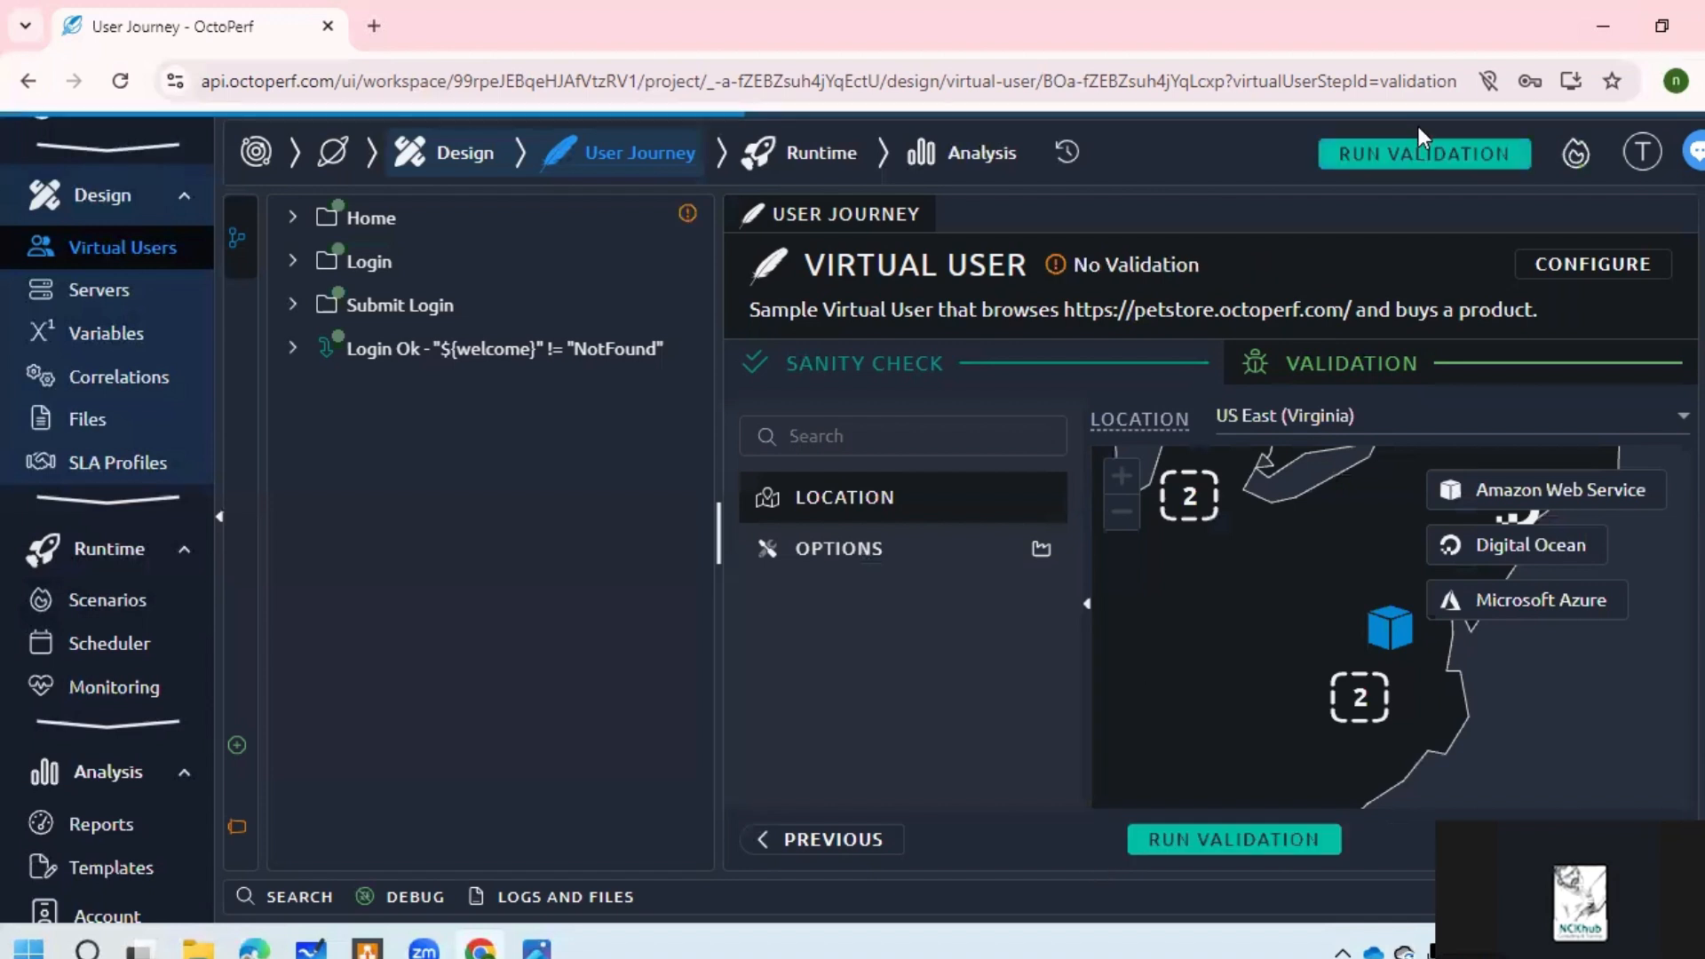
Step: Open the Dungeness Crab scenario and launch its load test
click(1423, 165)
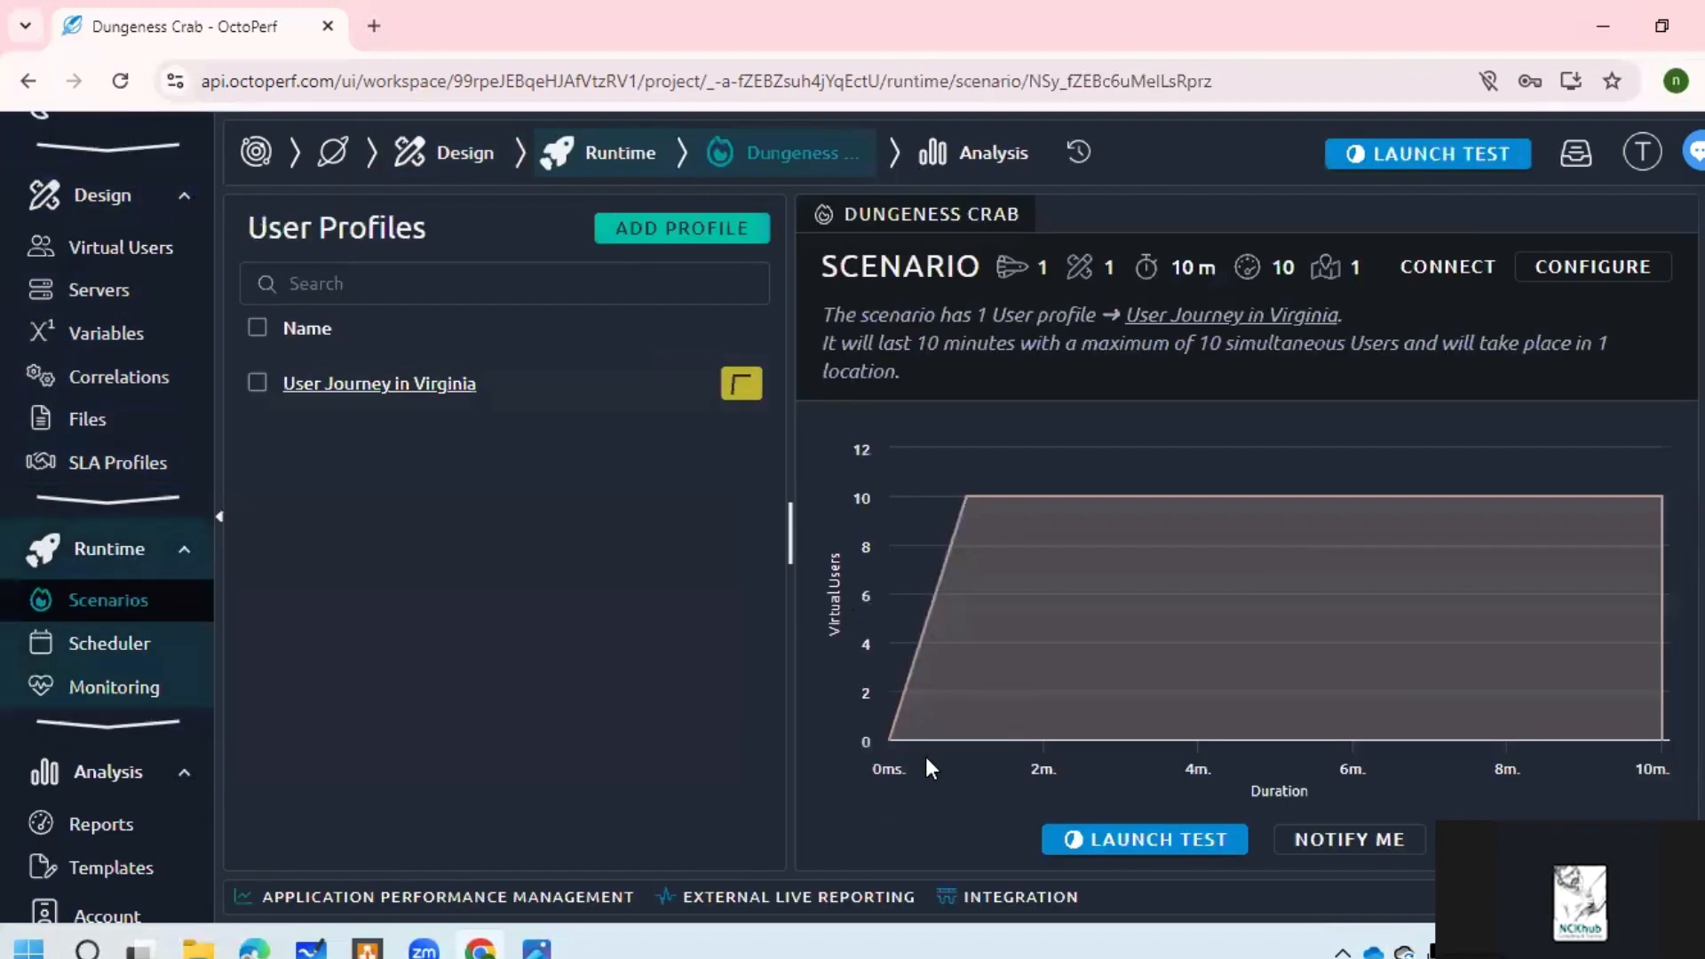
click(1445, 160)
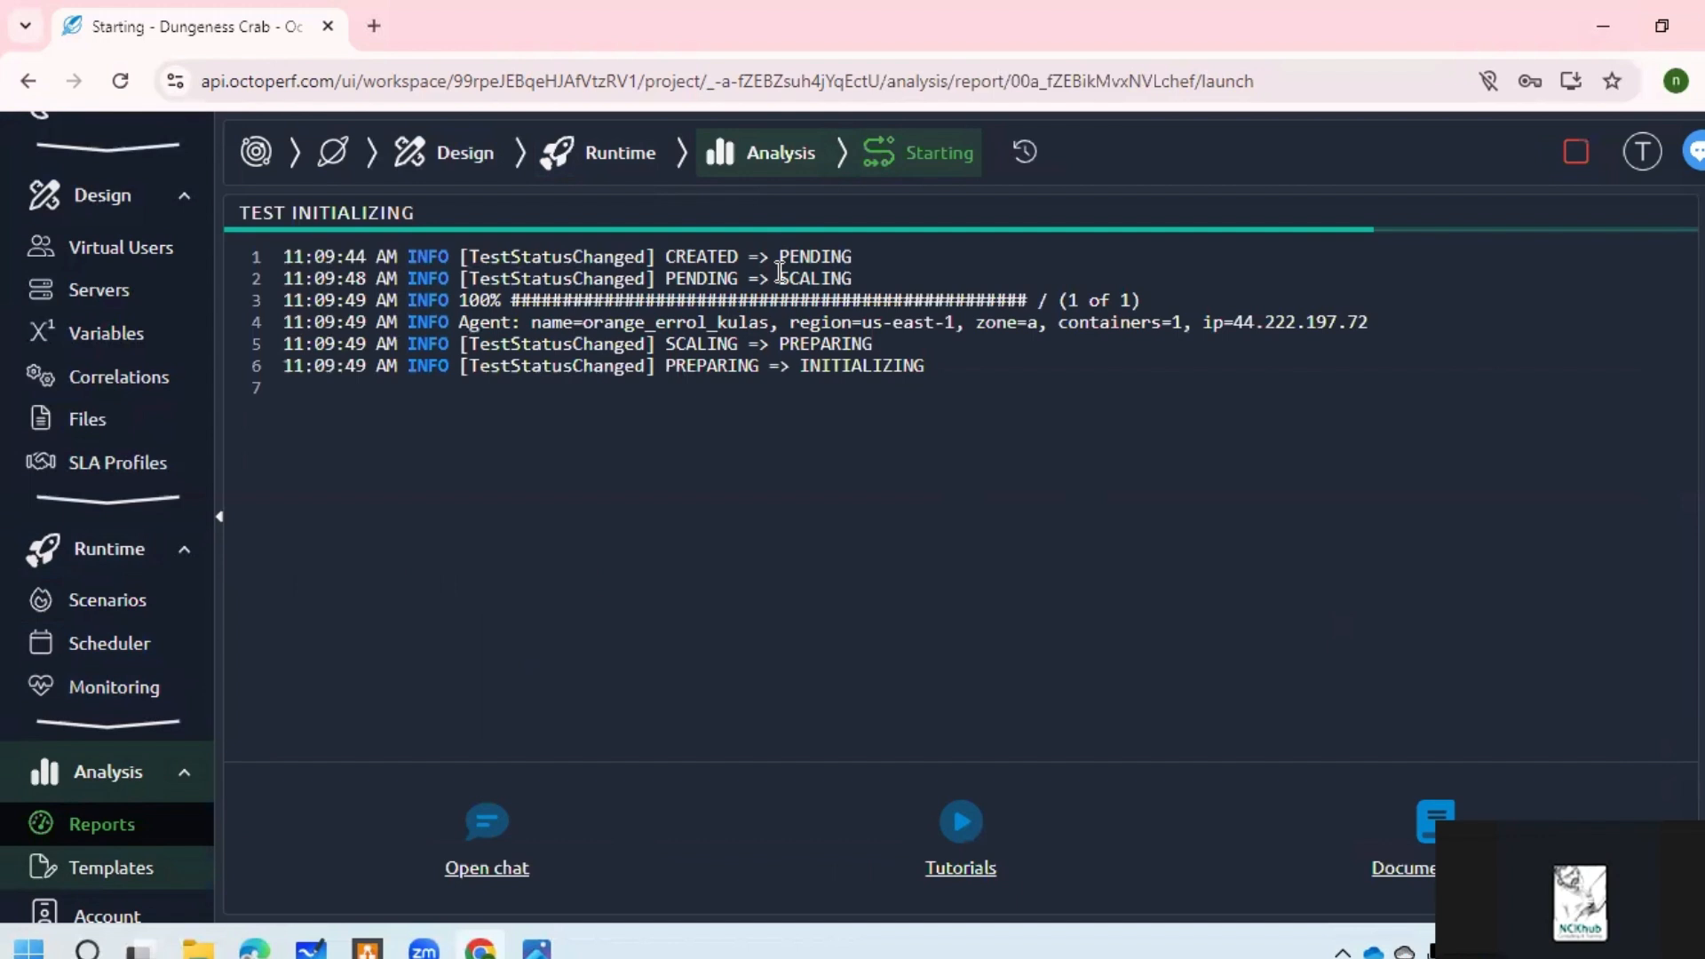
Step: Wait through initialization until the running Dungeness Crab report opens with 10 VUs
click(982, 809)
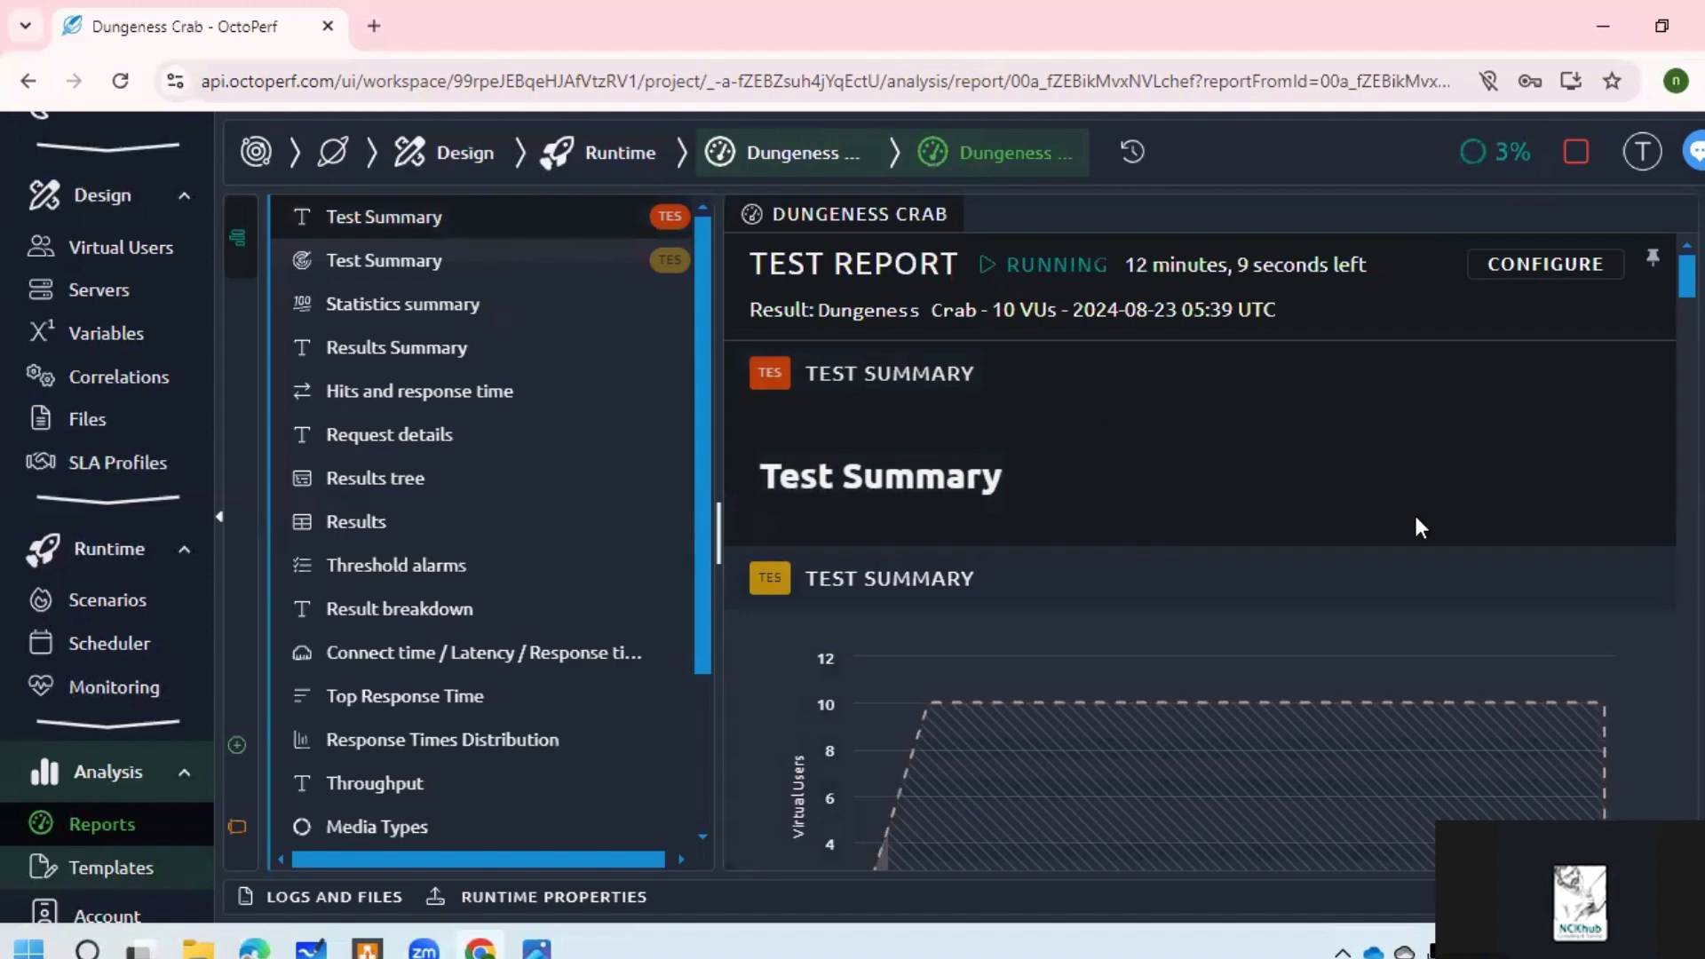
Step: Jump through the report's Statistics summary and Throughput sections down to Media Types
scroll(1319, 447, down, 5)
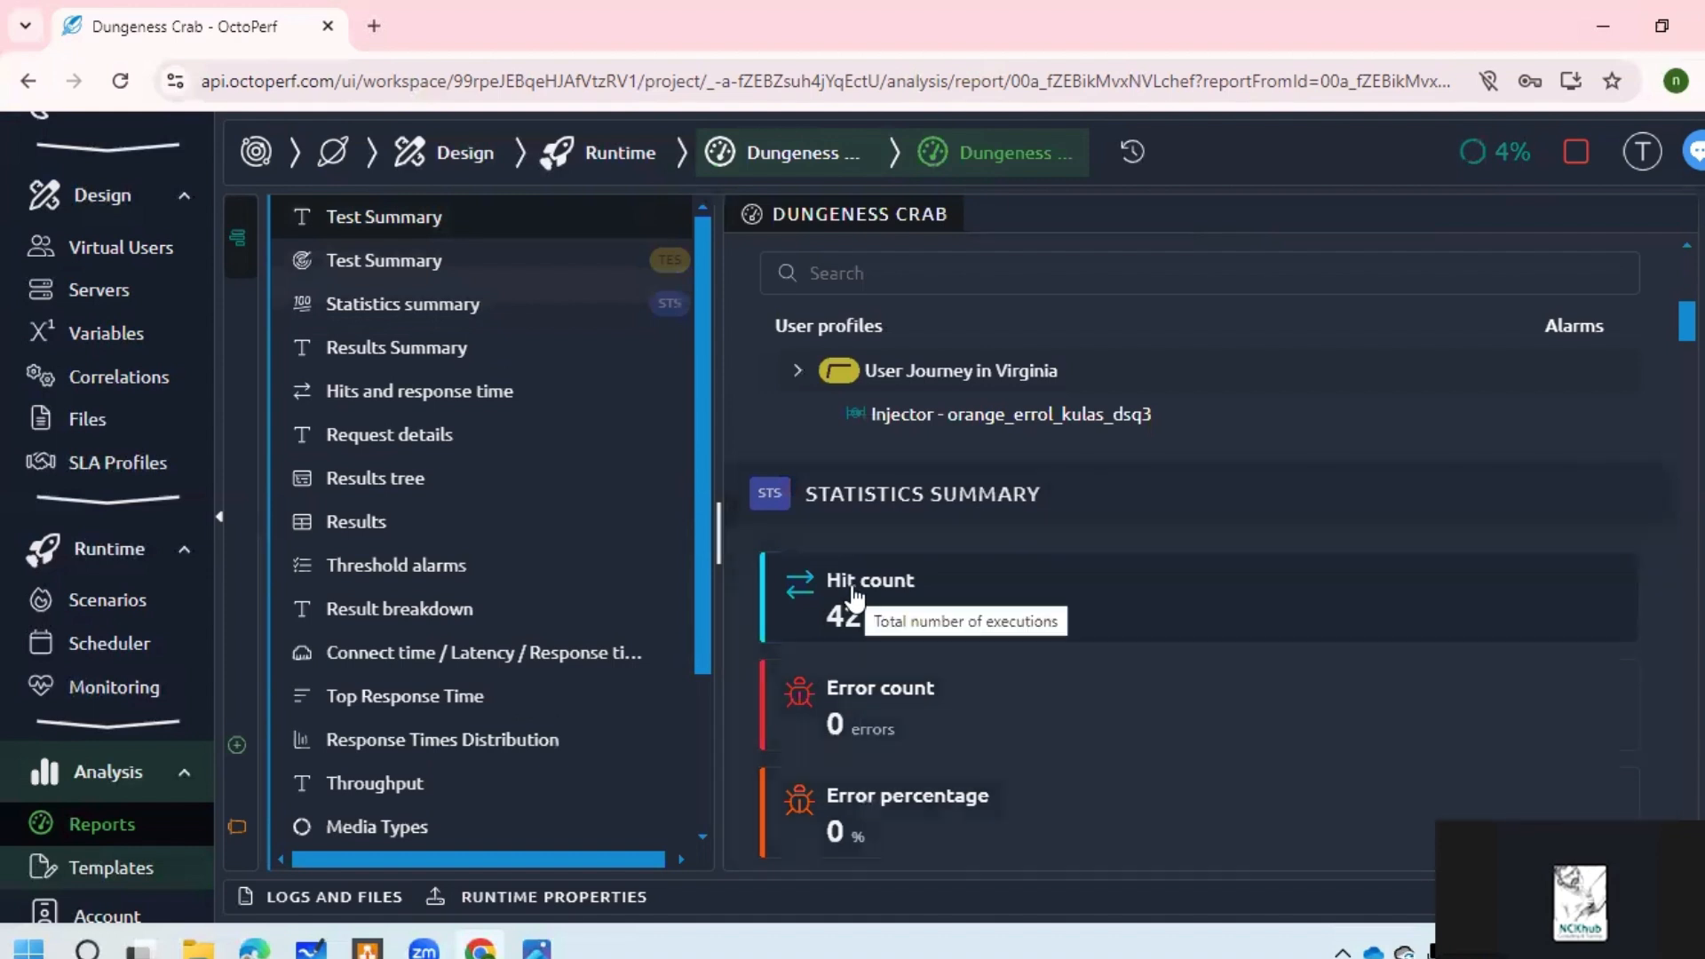
click(450, 319)
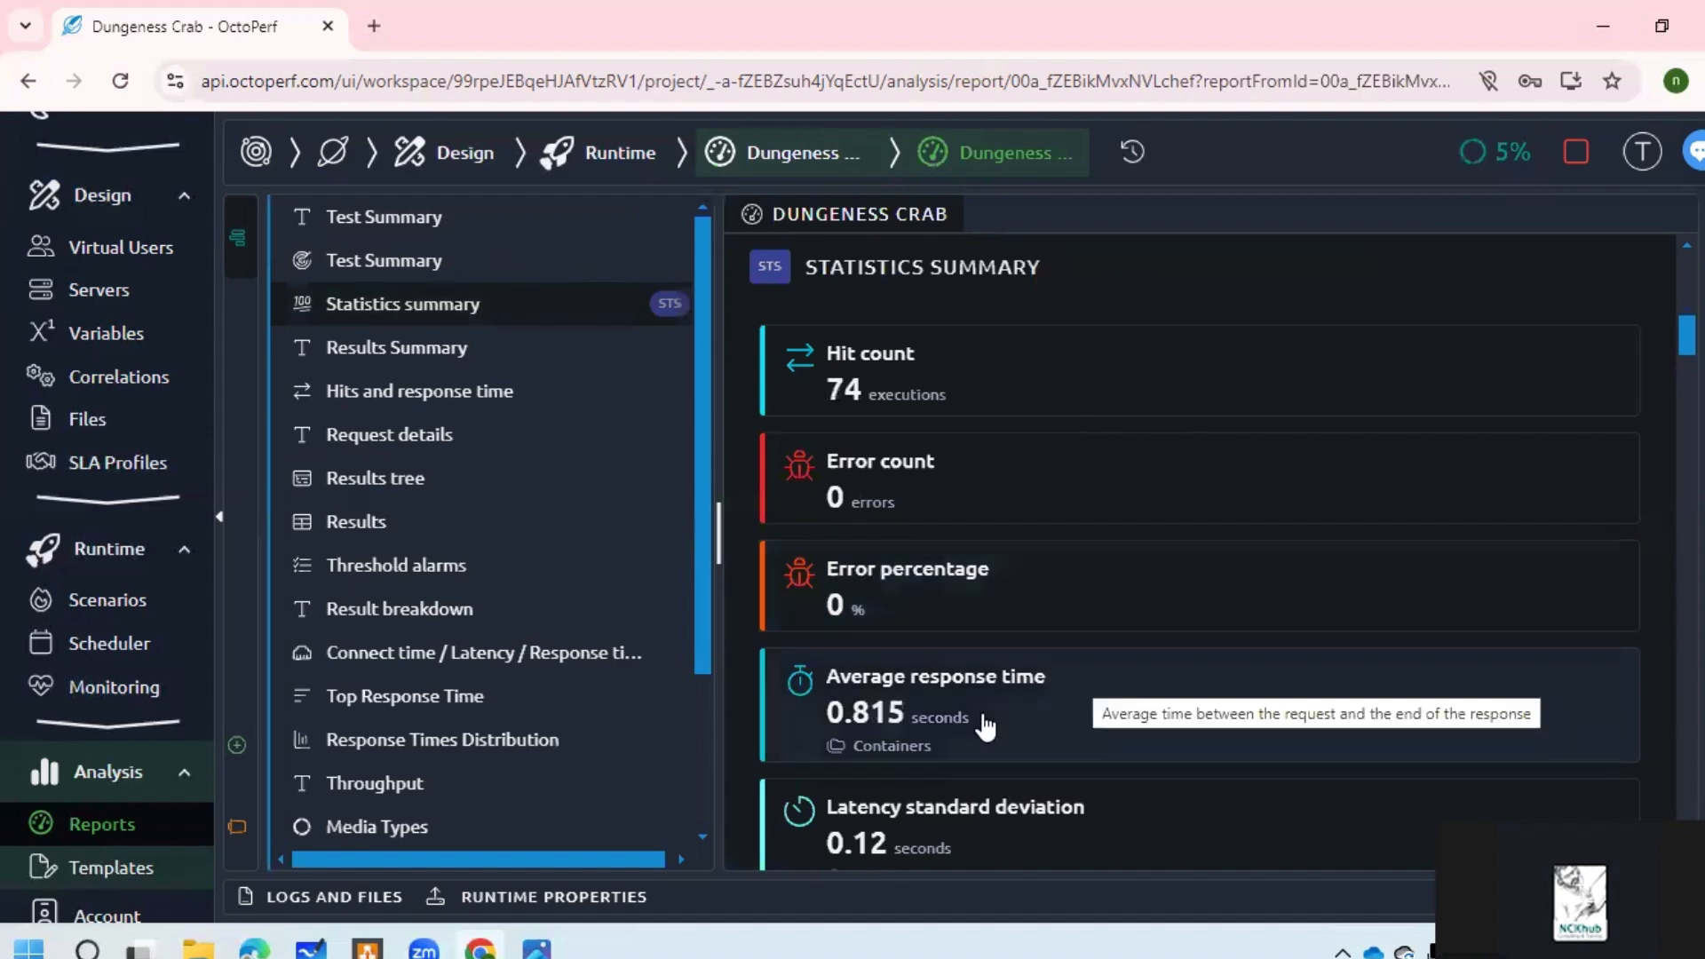
click(444, 783)
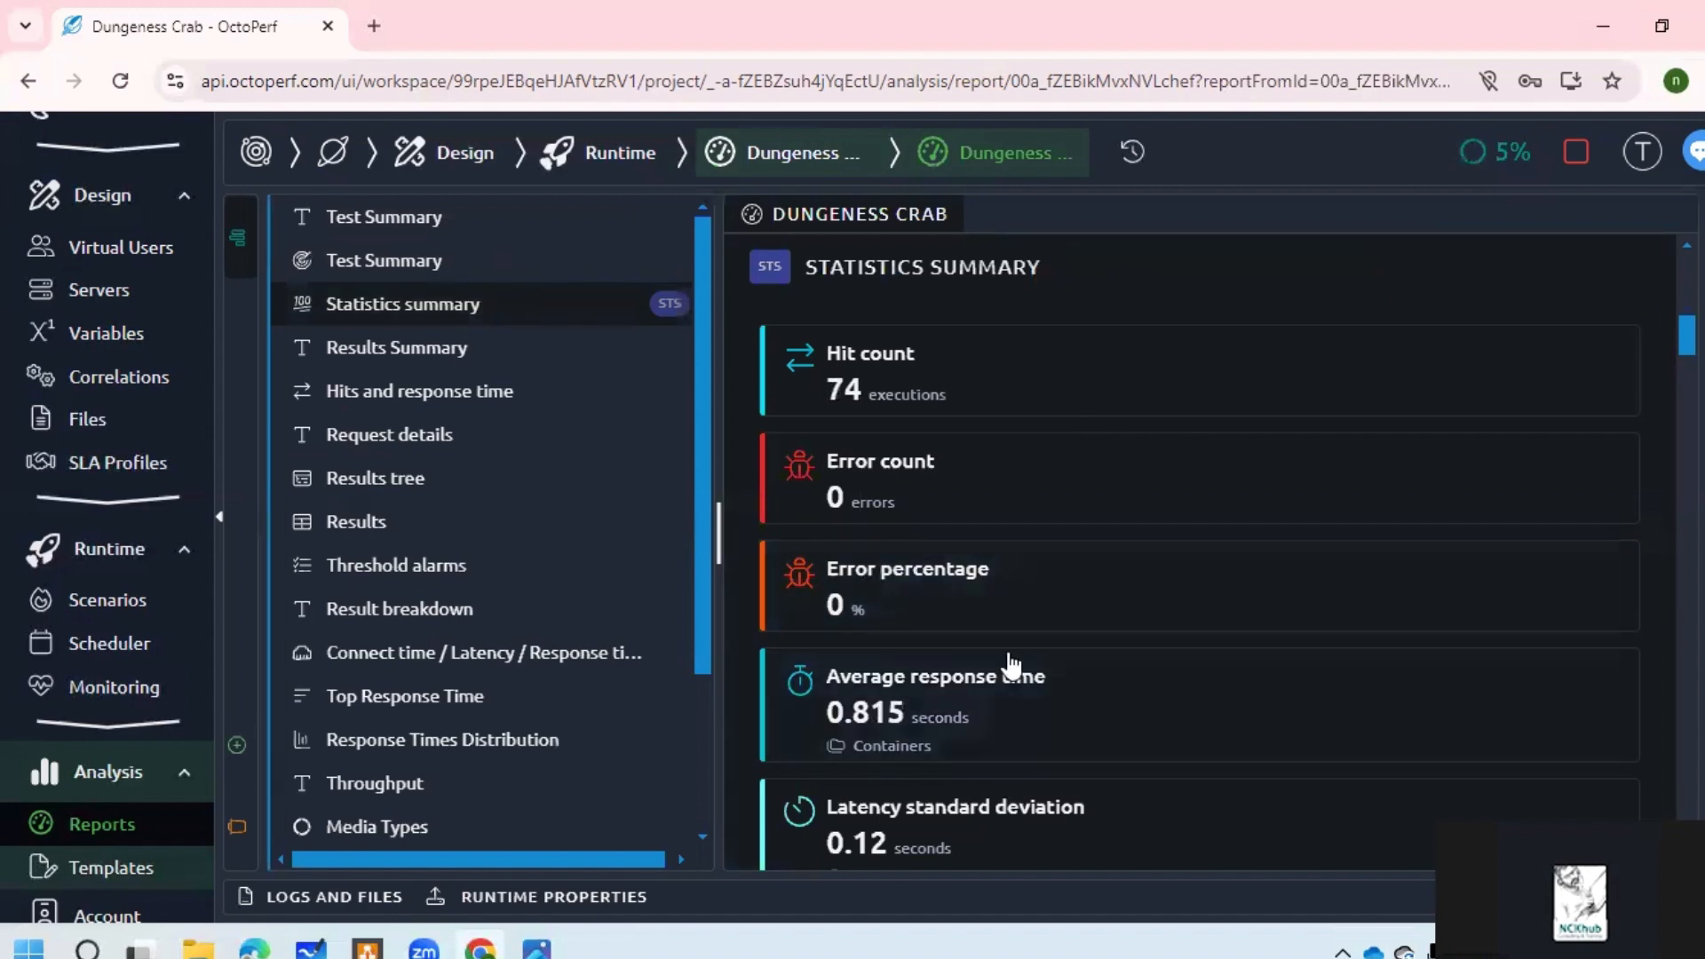
scroll(1077, 617, down, 3)
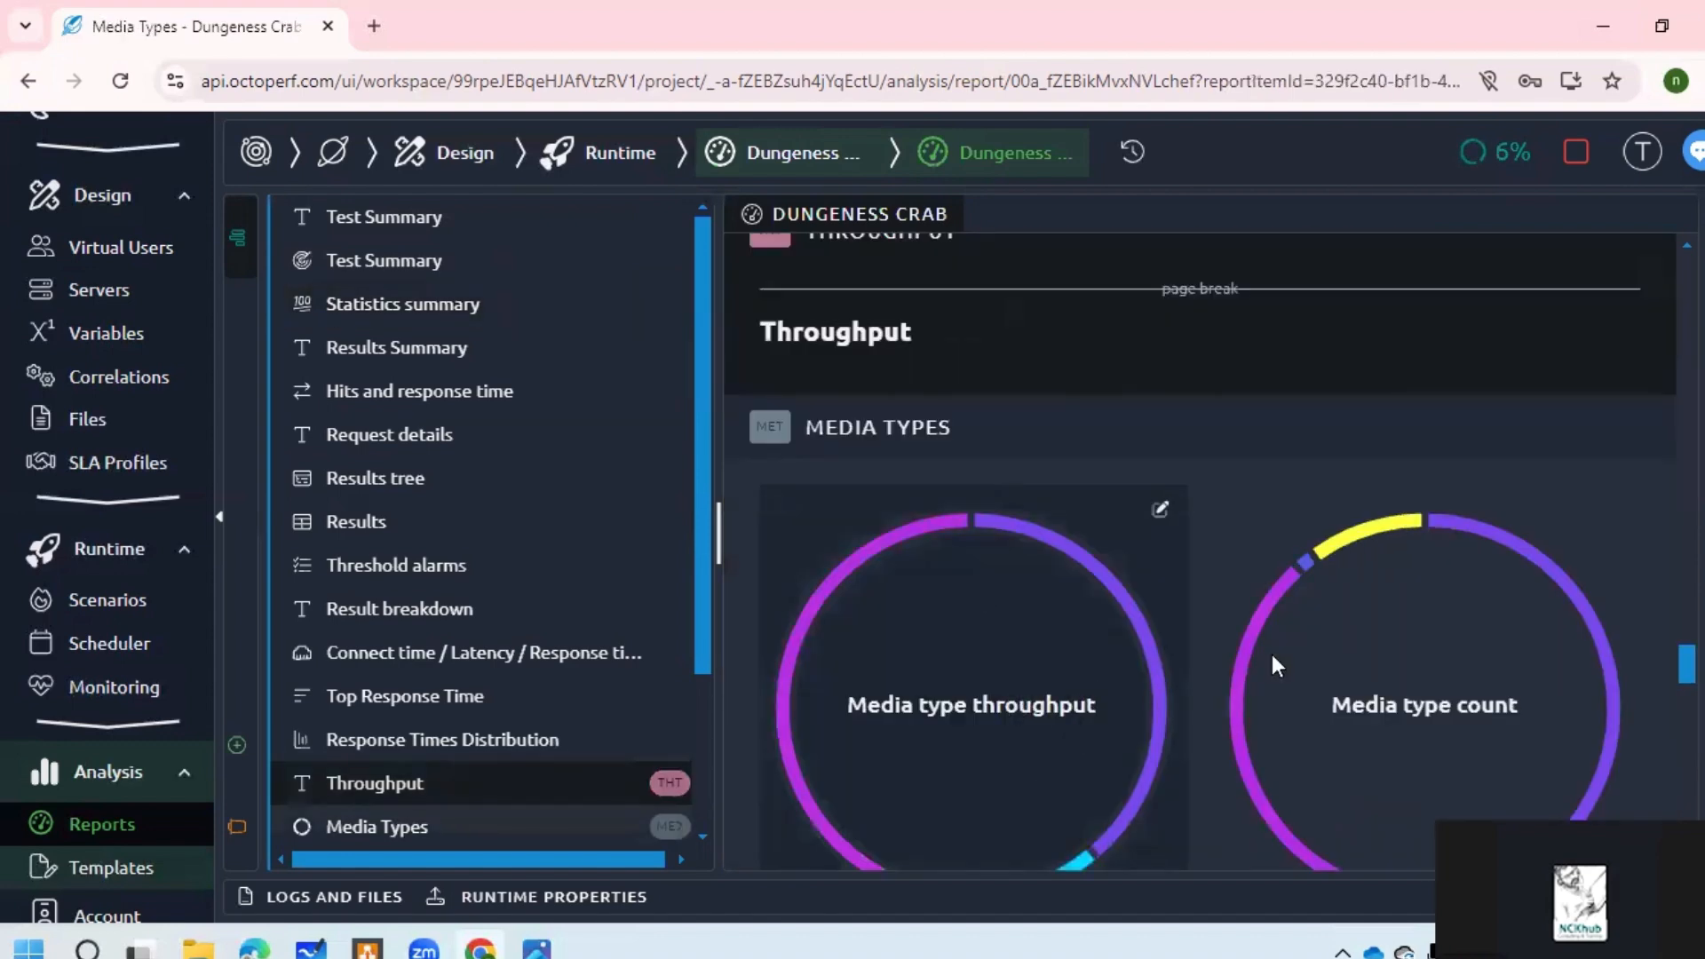
Step: Edit the Media Types chart, check Result breakdown, then reopen Media Types from Analysis > Reports
click(1154, 659)
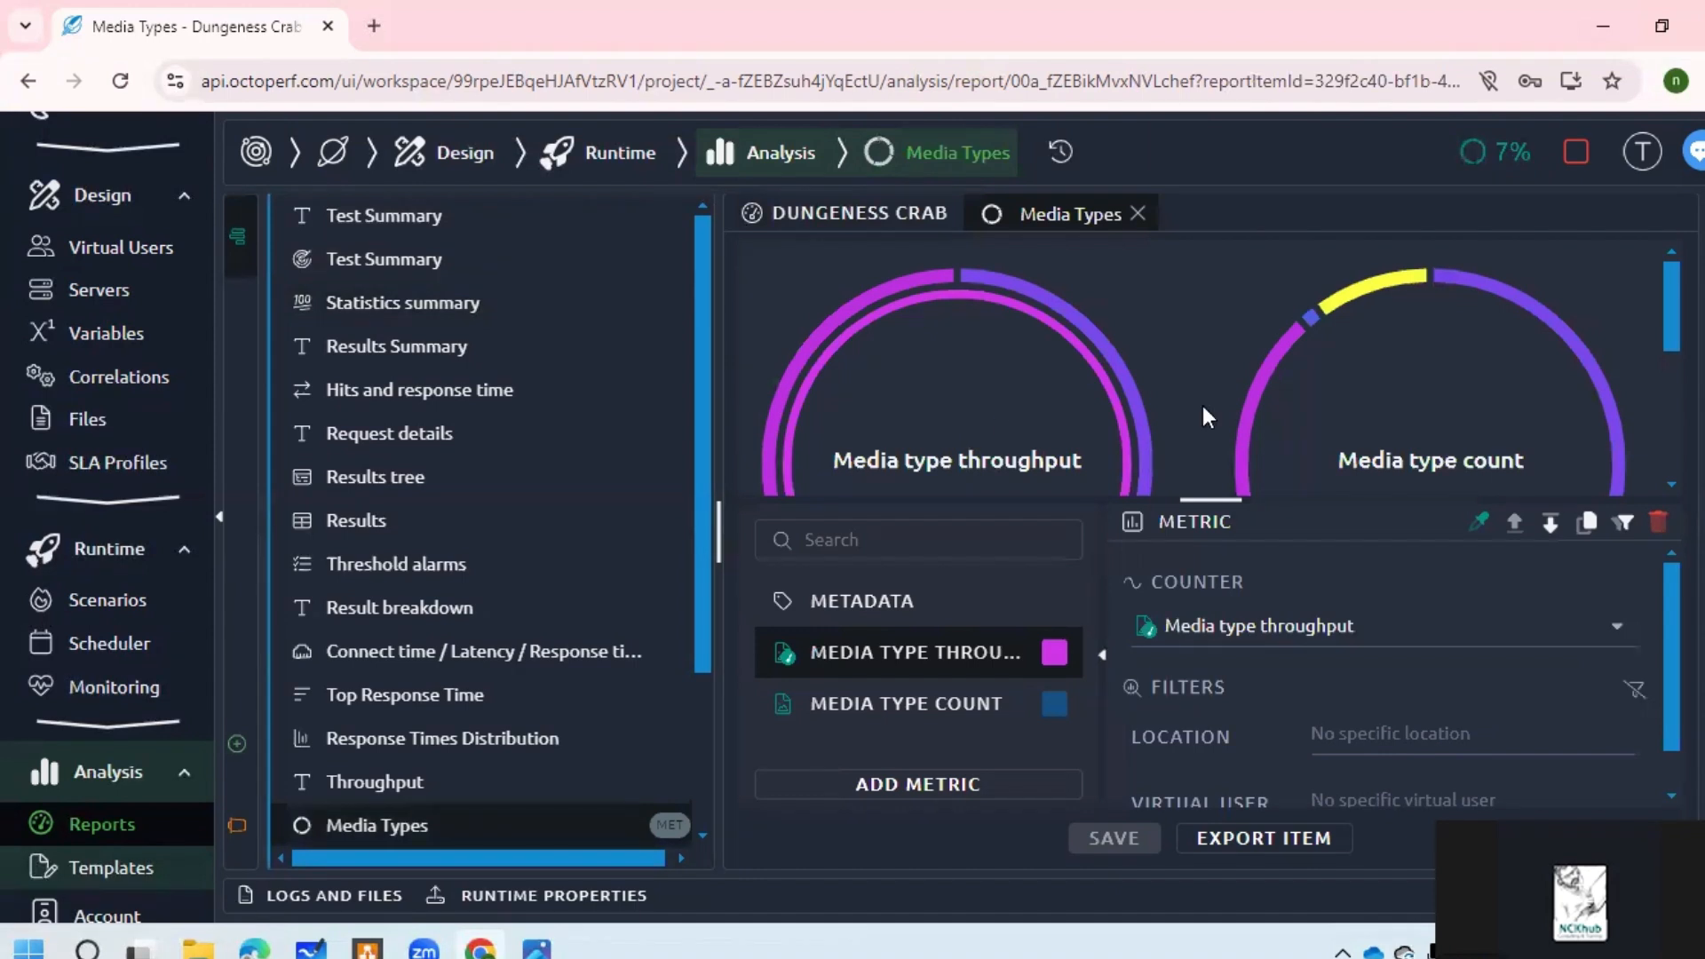
scroll(1258, 628, down, 1)
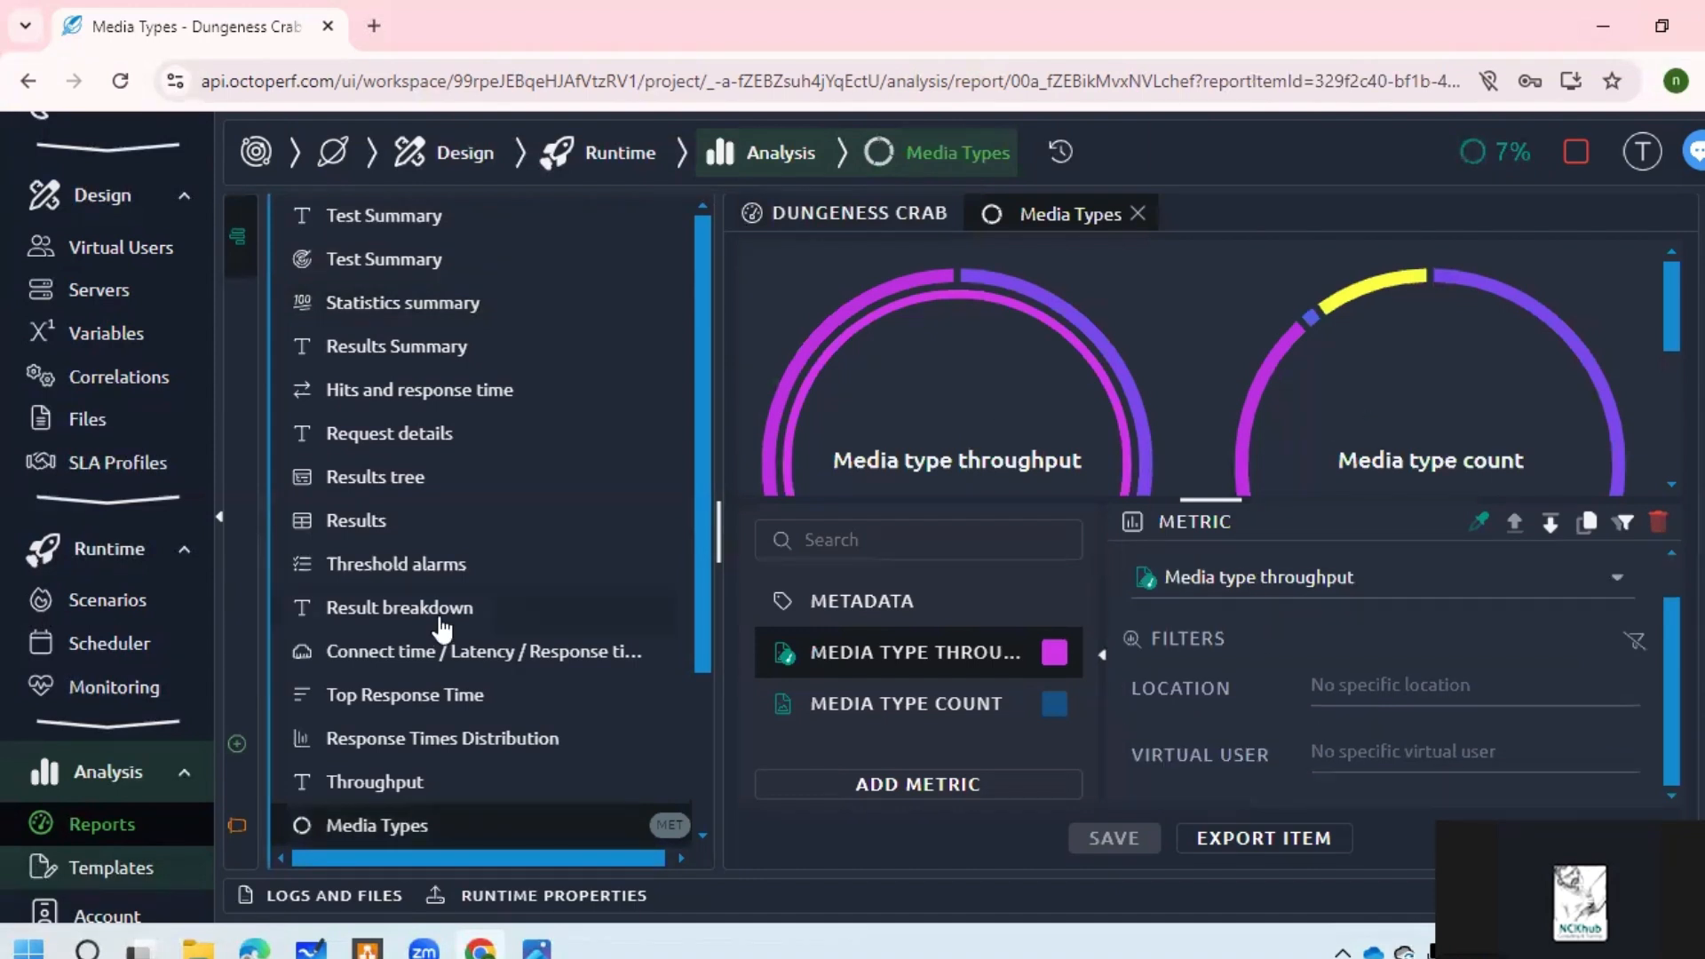
click(437, 612)
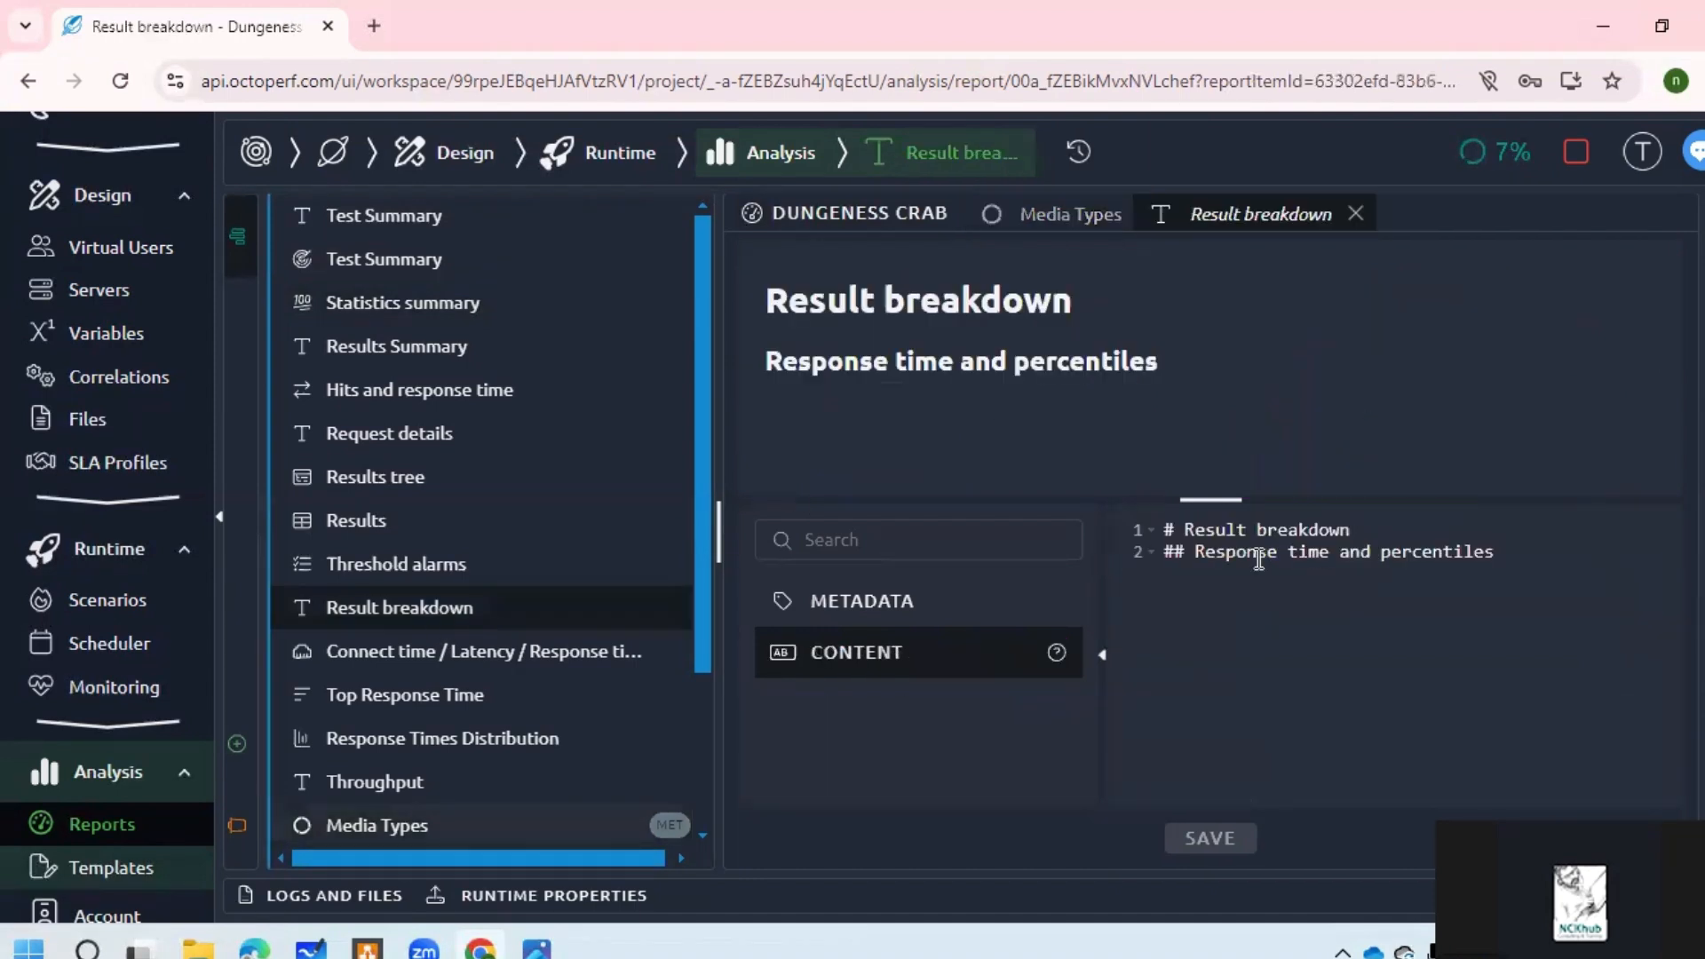
click(1068, 222)
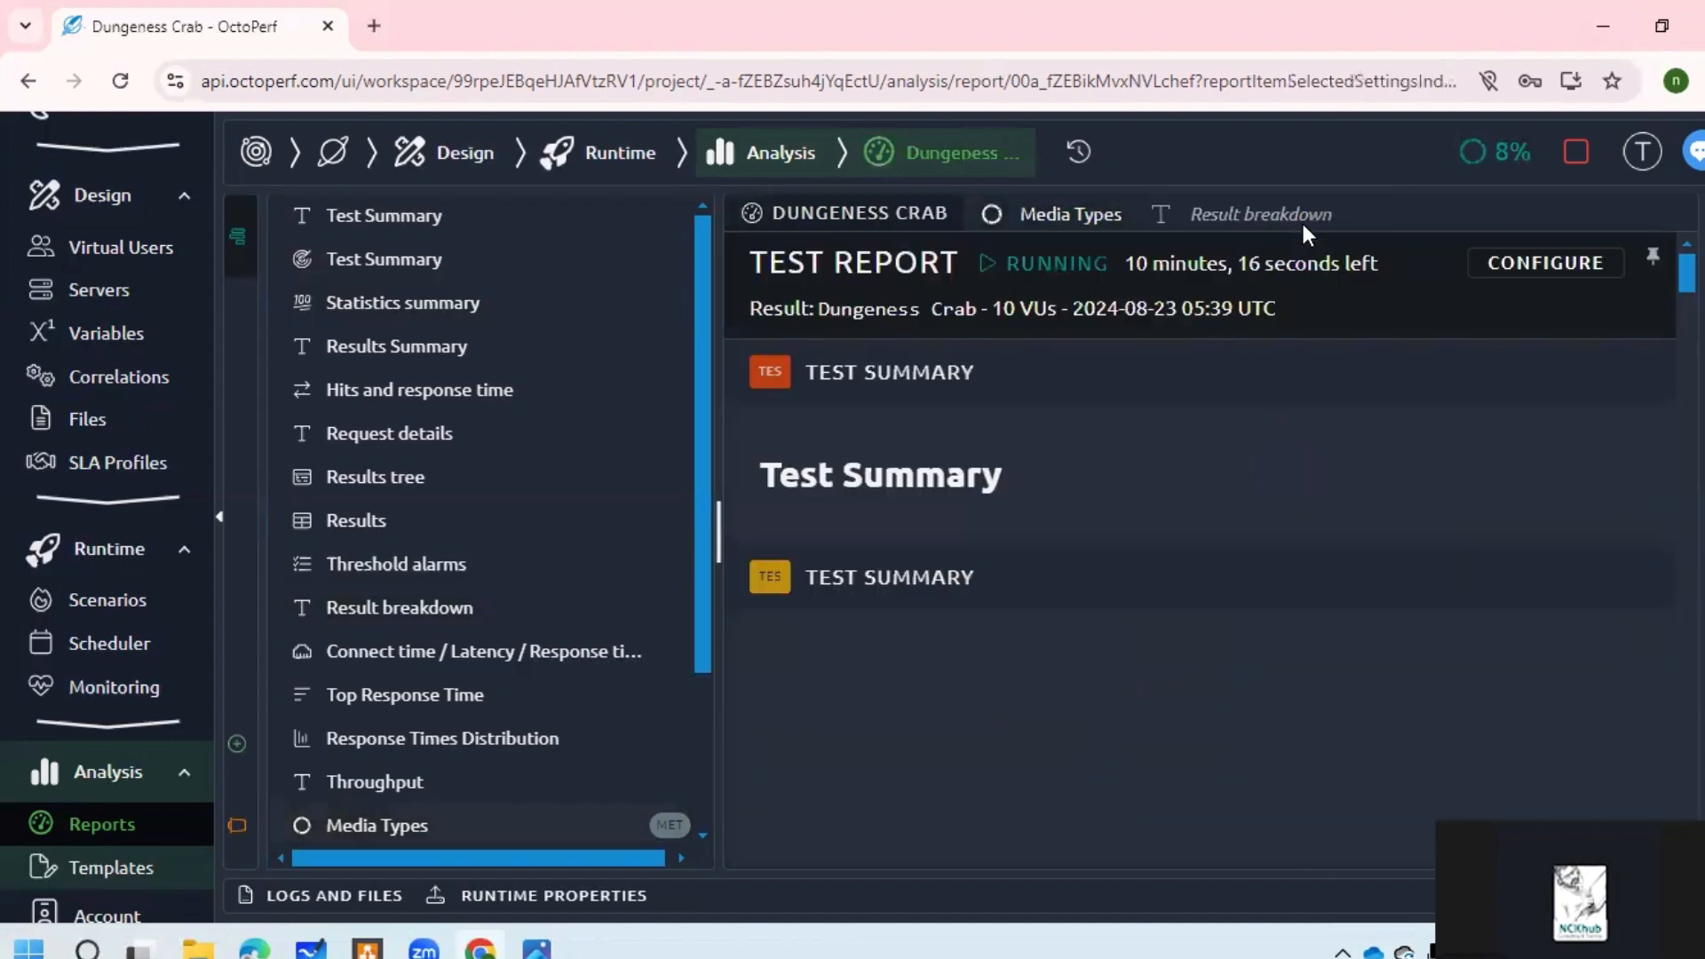
click(769, 155)
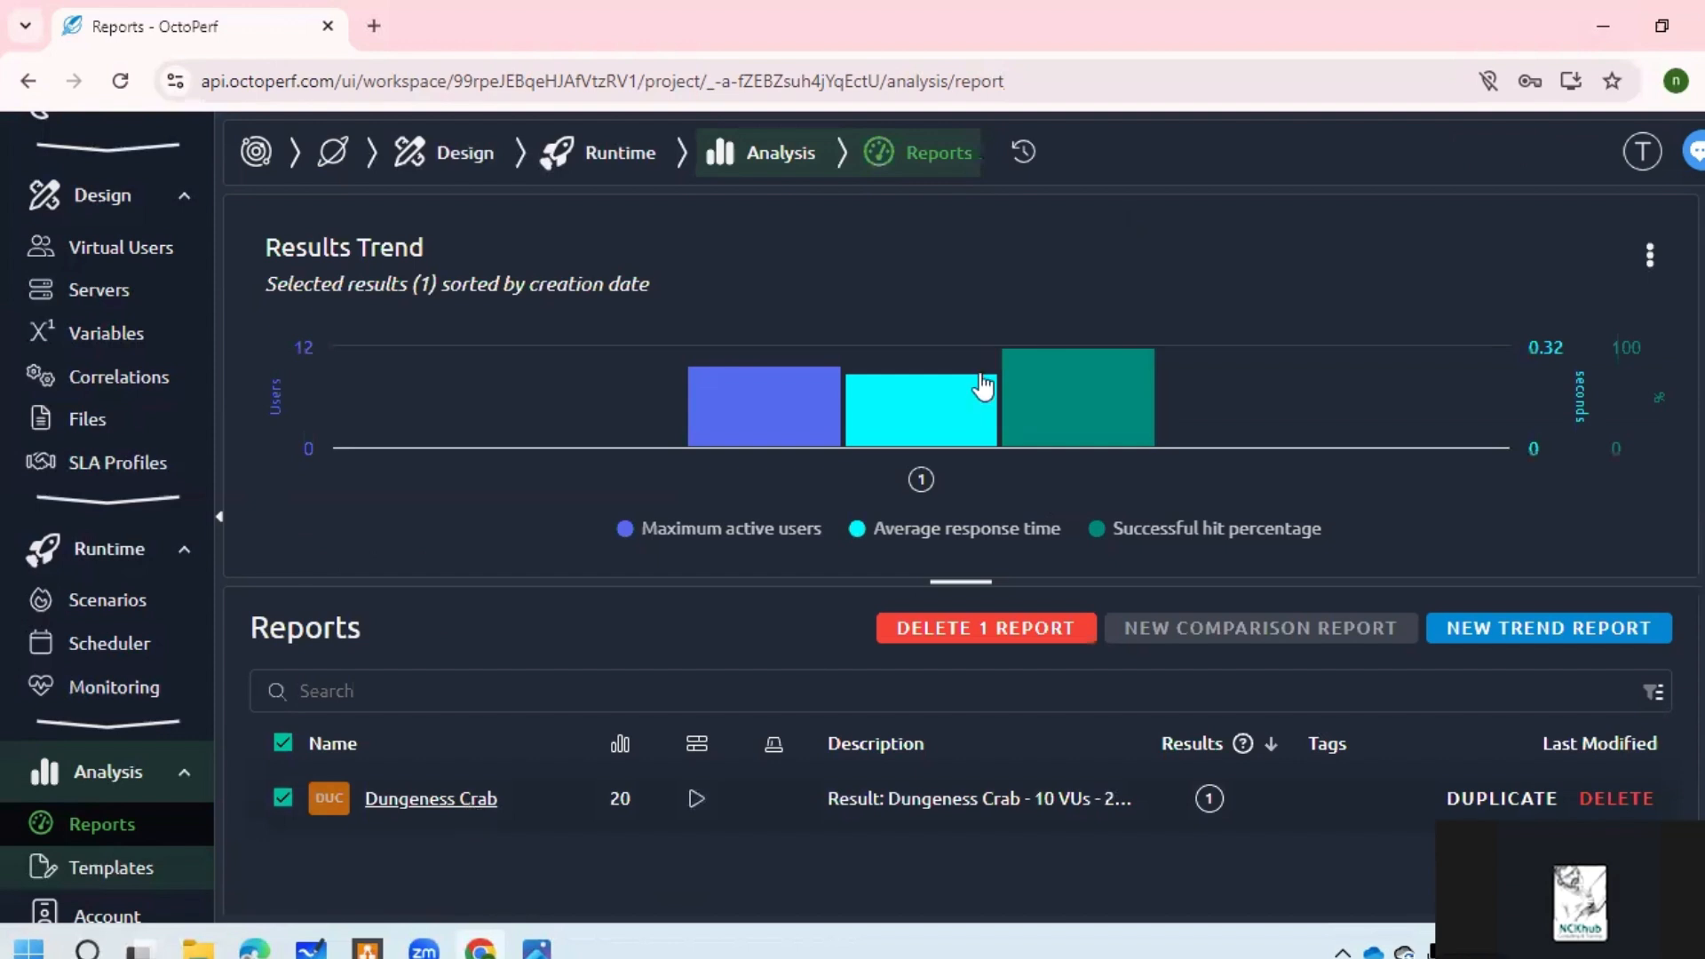
mouse_move(815, 406)
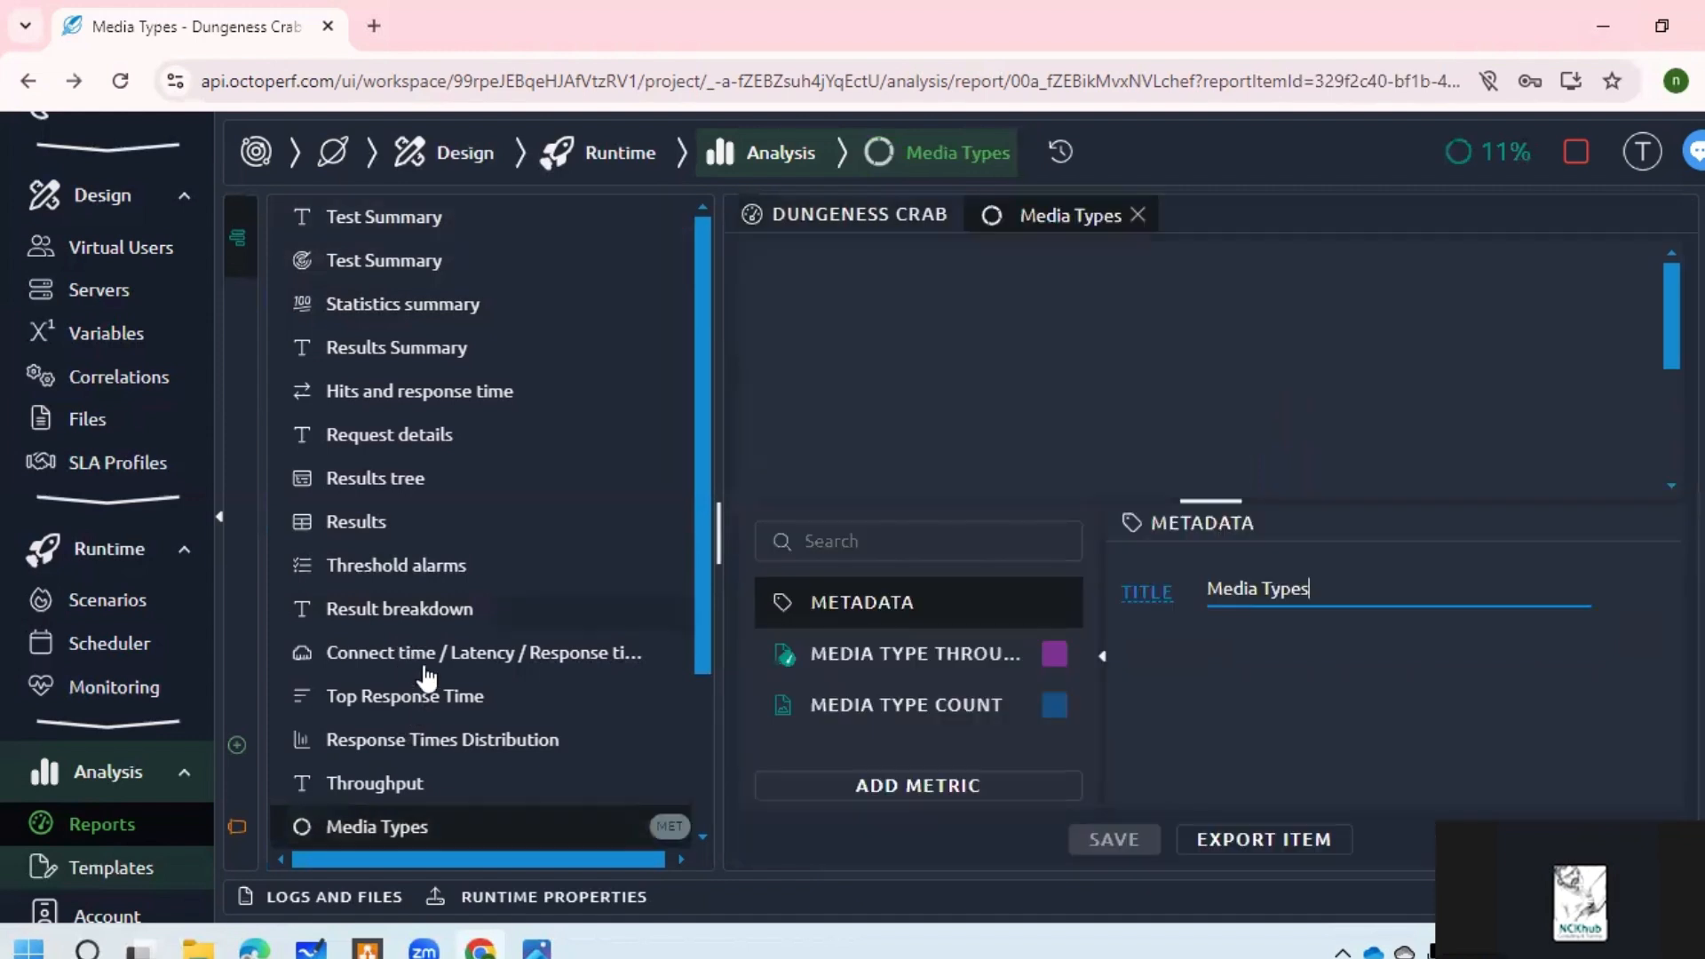
Step: Browse the Connect time, Hits and response time, and Results Summary report items, finishing on Test Summary
click(434, 661)
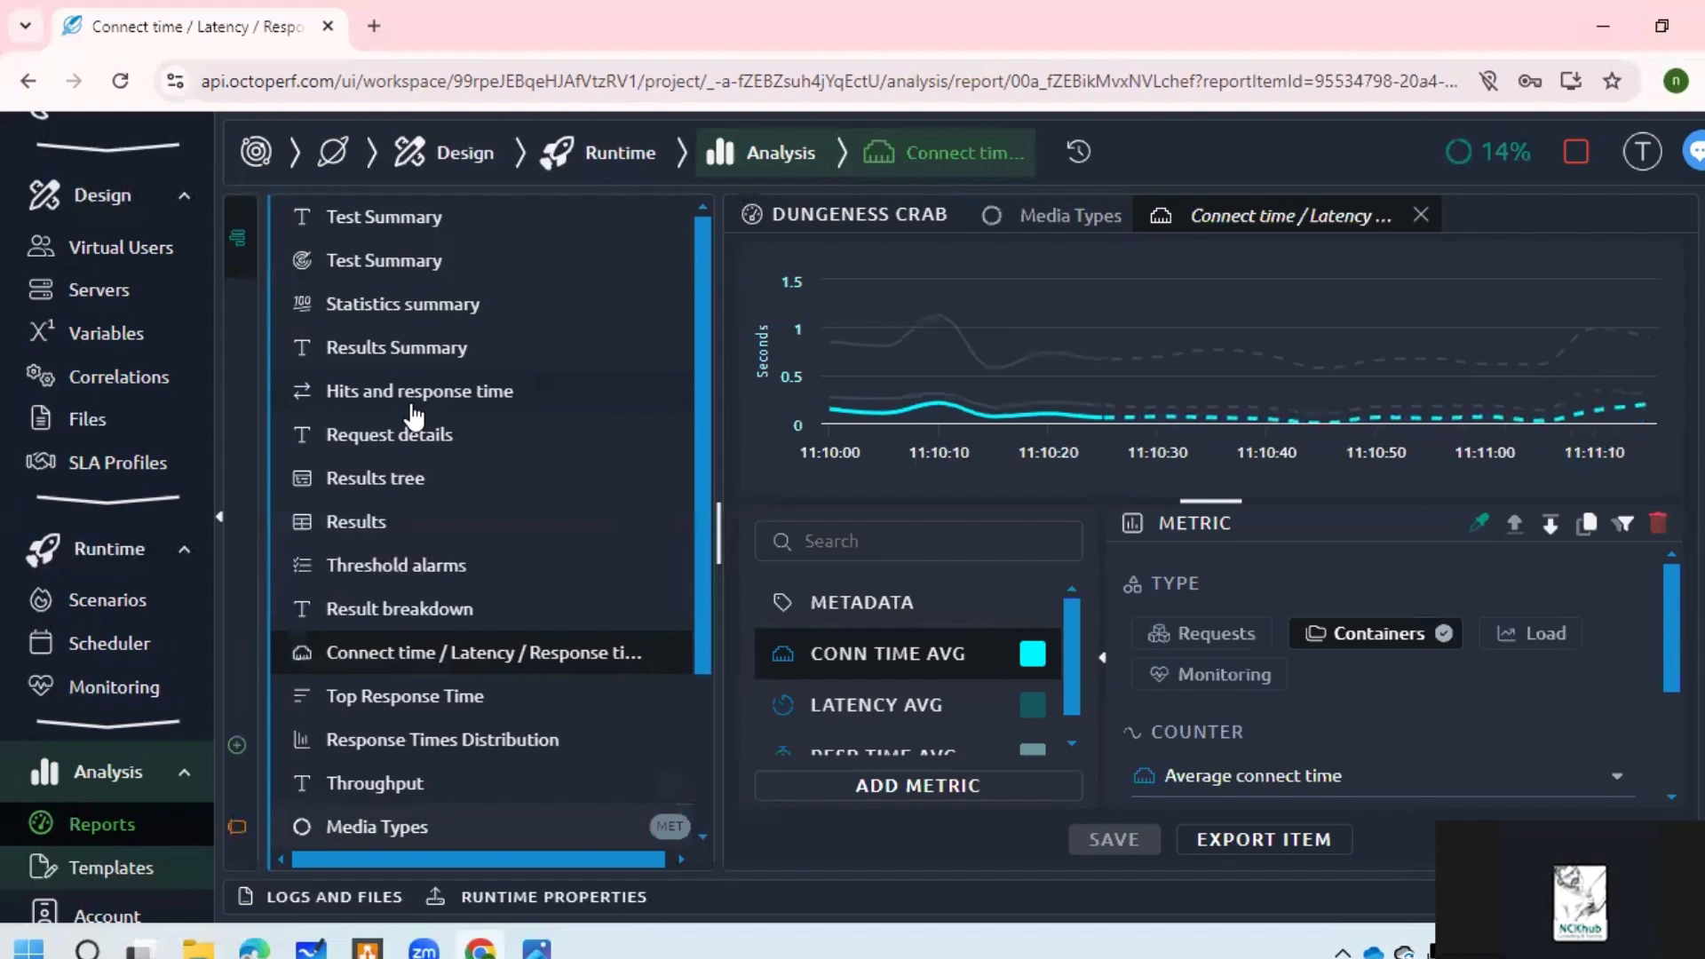
click(412, 405)
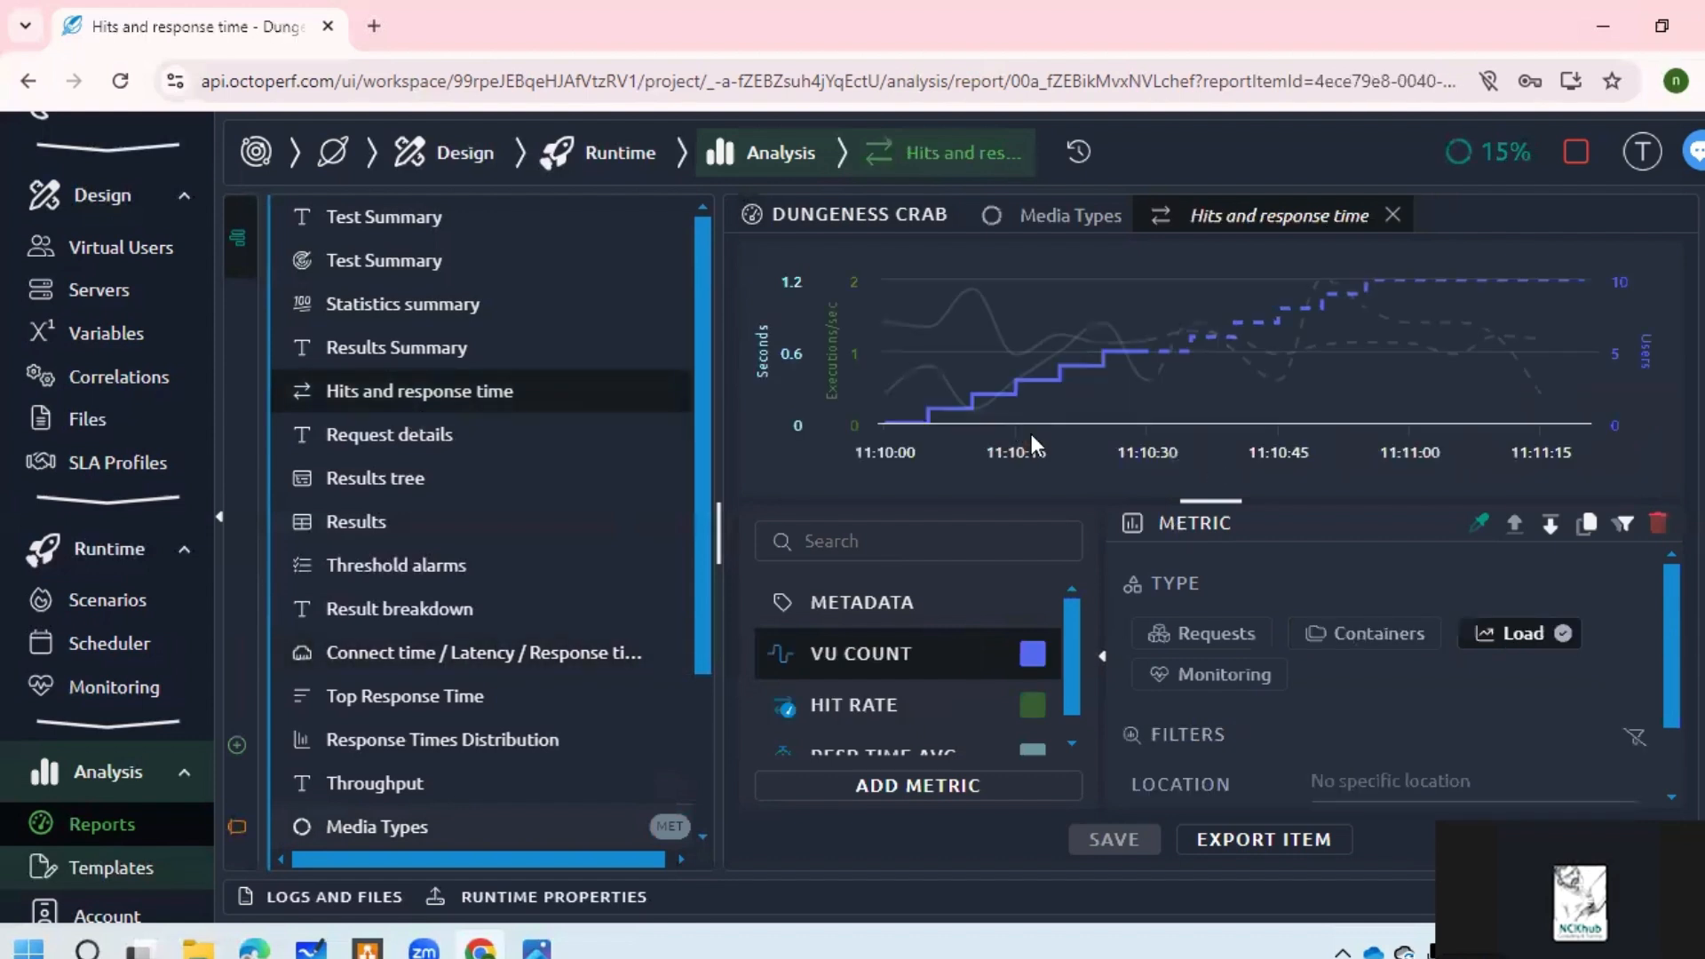
mouse_move(1112, 382)
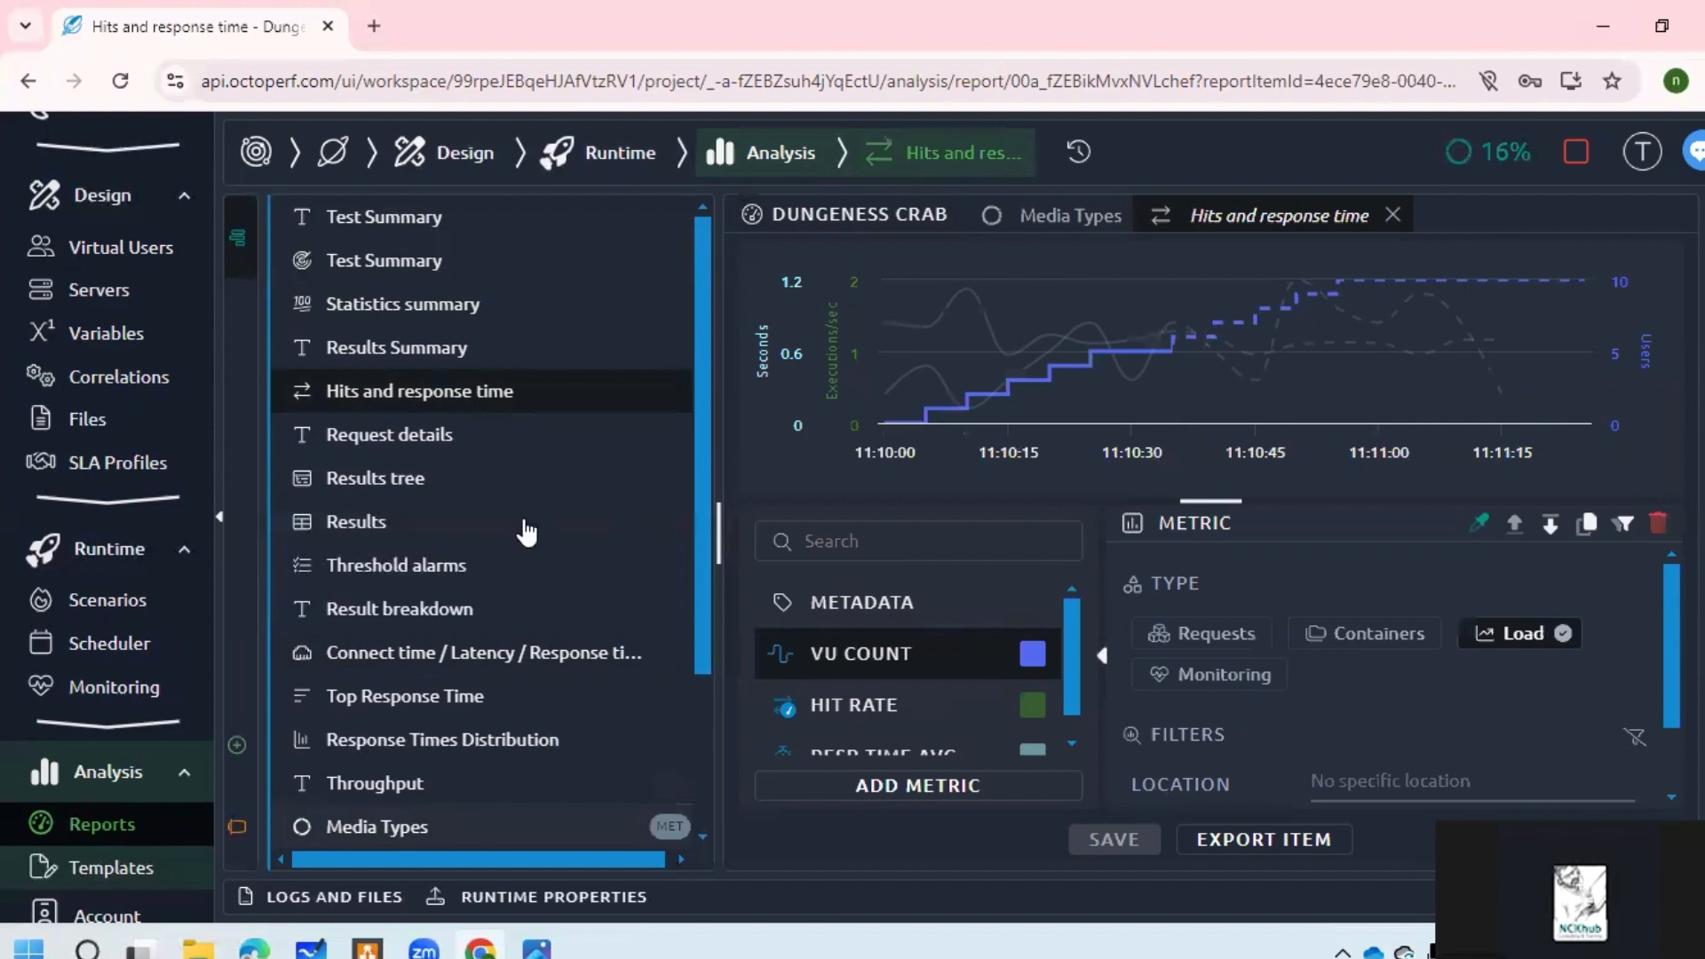
click(412, 355)
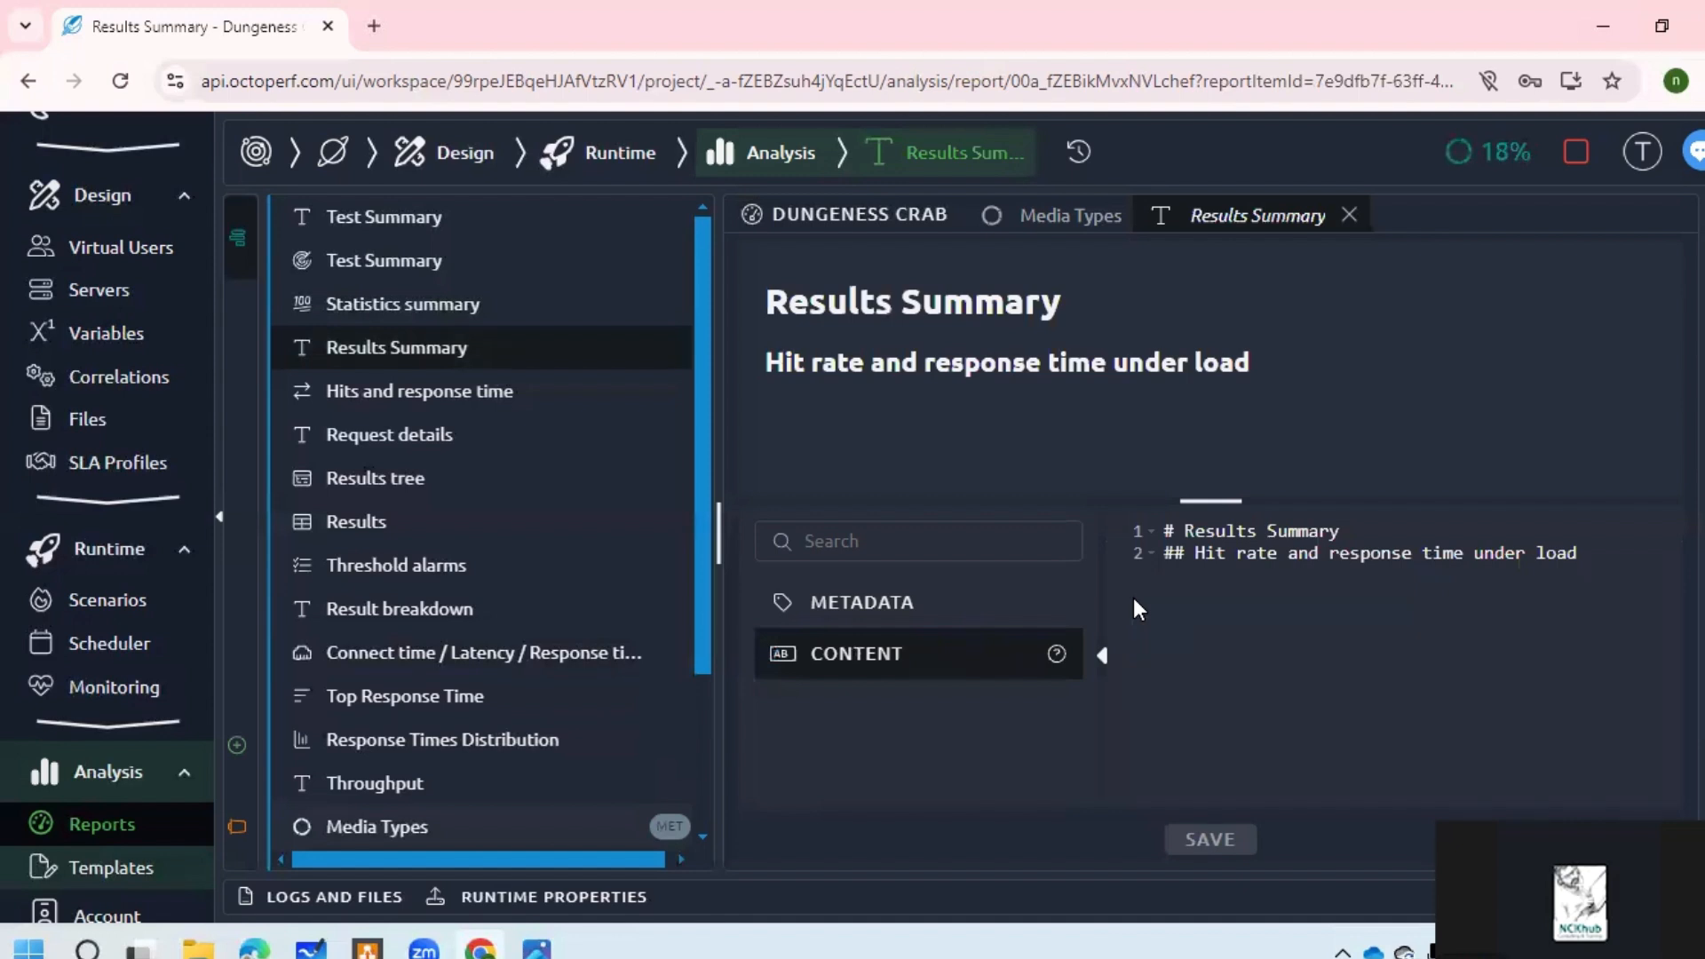
click(445, 400)
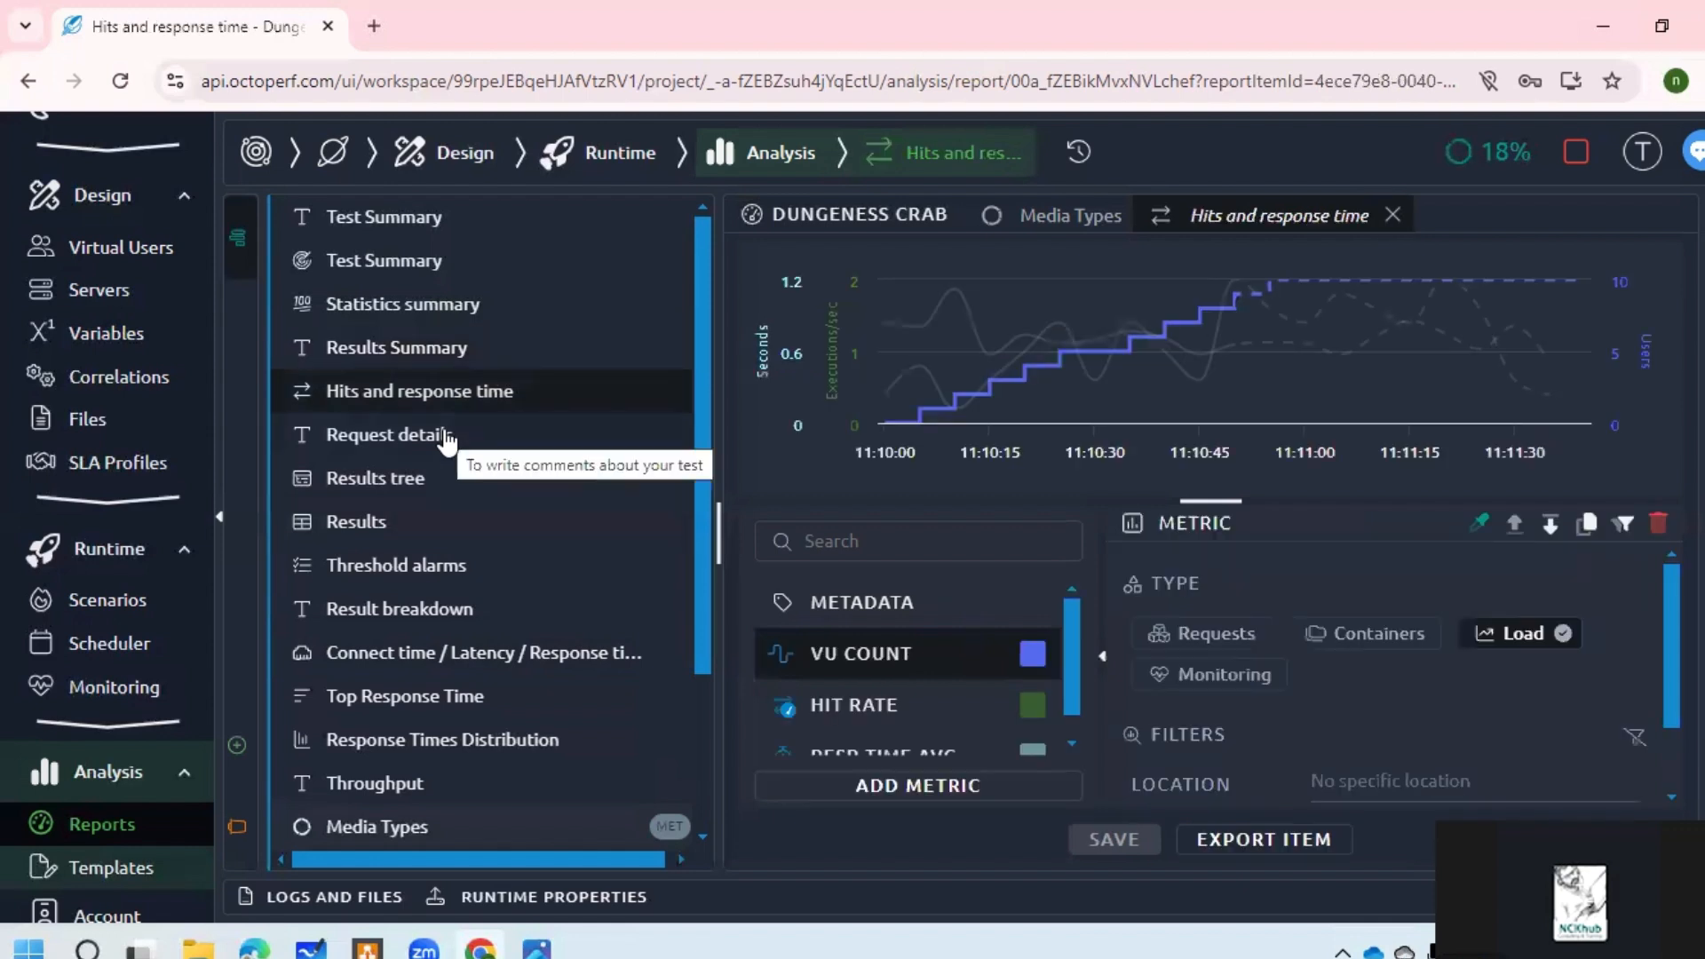
click(433, 233)
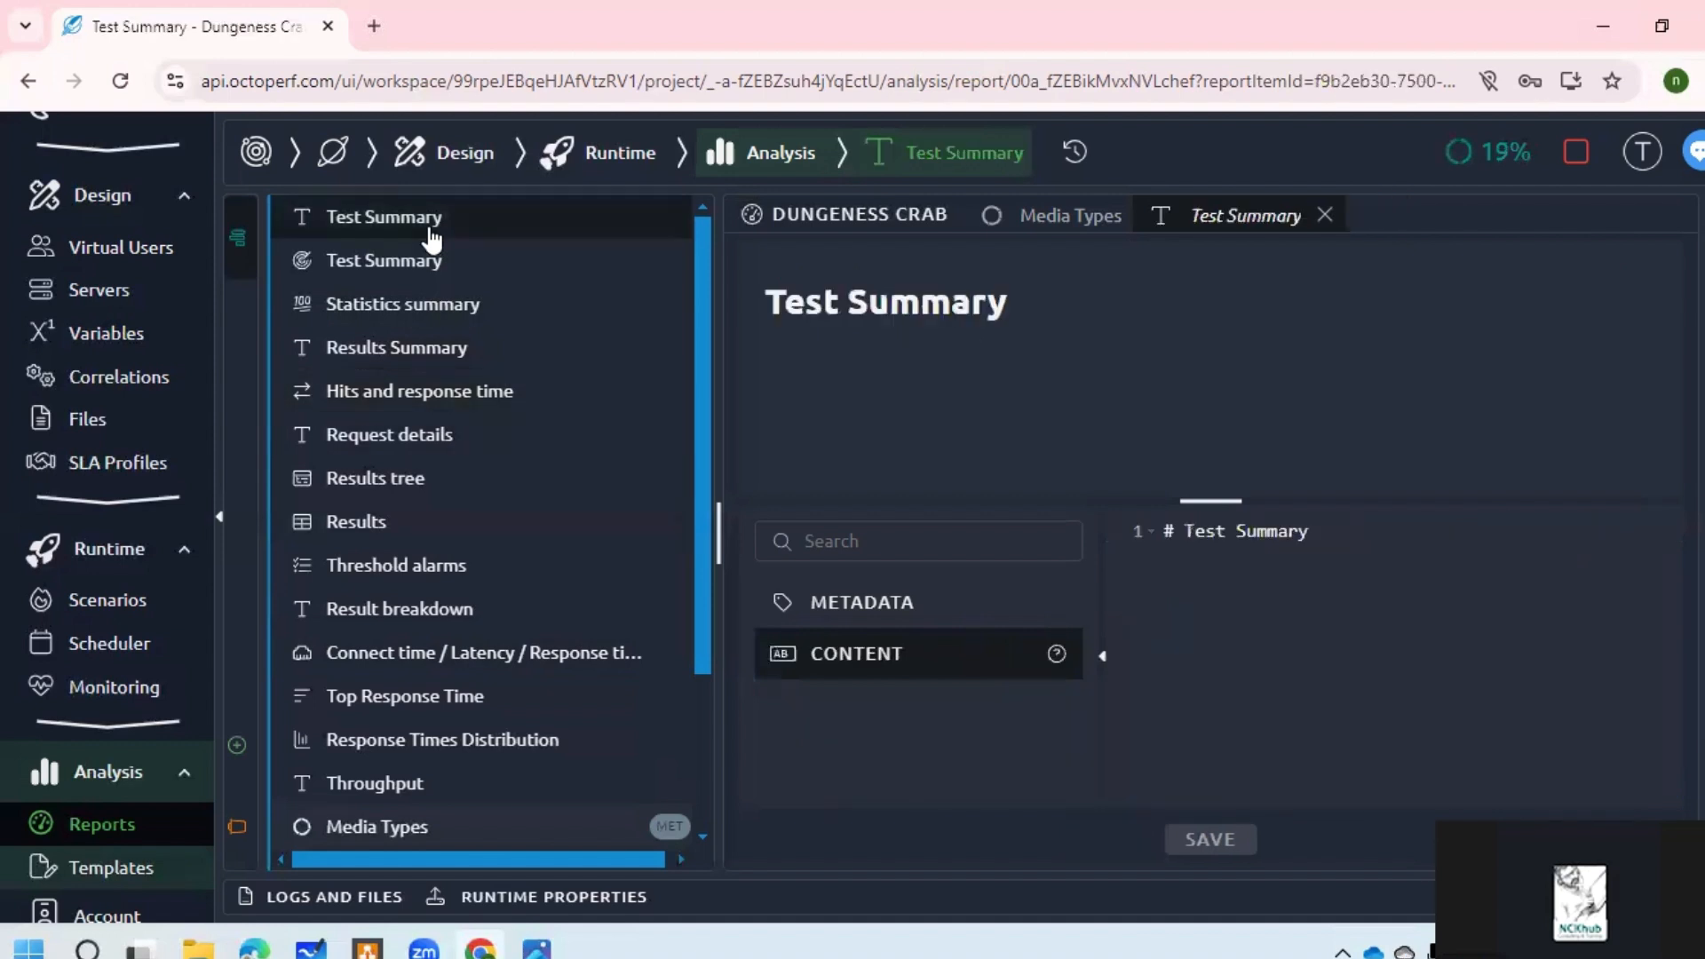